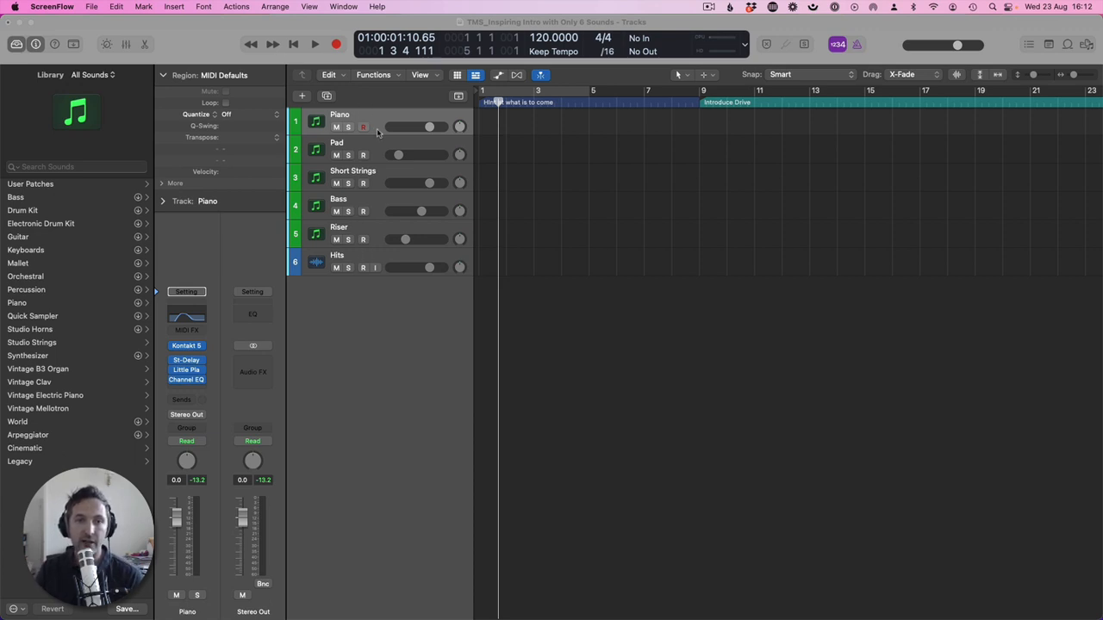
Step: Review the channel strips of the Piano, Pad, Short Strings, Bass, Riser and Hits tracks one after another
{"action": "left_click", "coordinate": [380, 125]}
{"action": "left_click", "coordinate": [379, 148]}
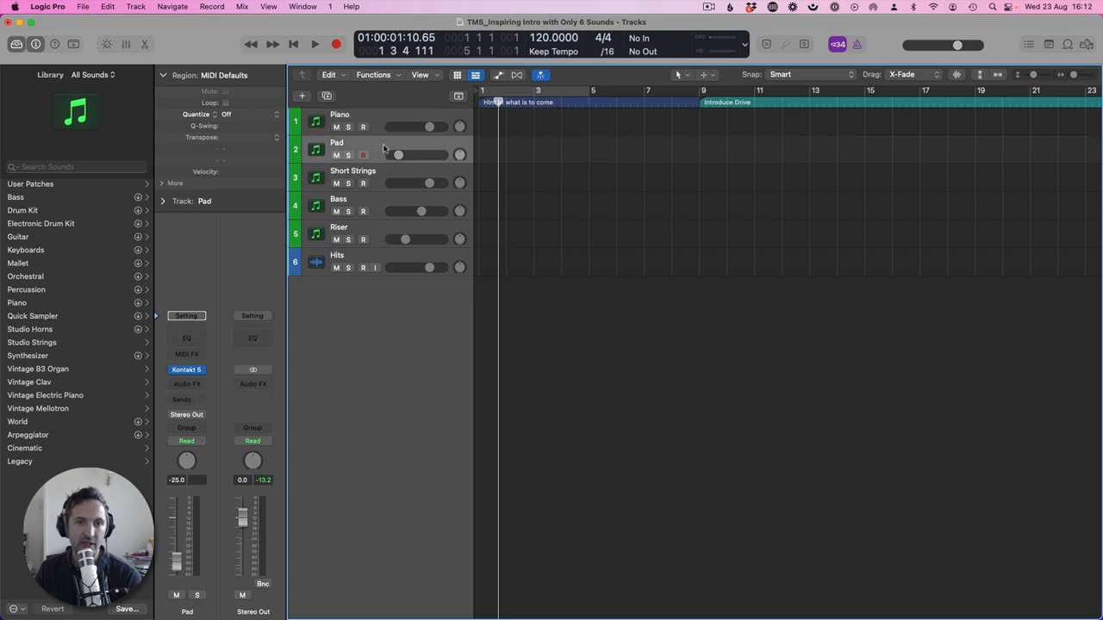
{"action": "left_click", "coordinate": [367, 177]}
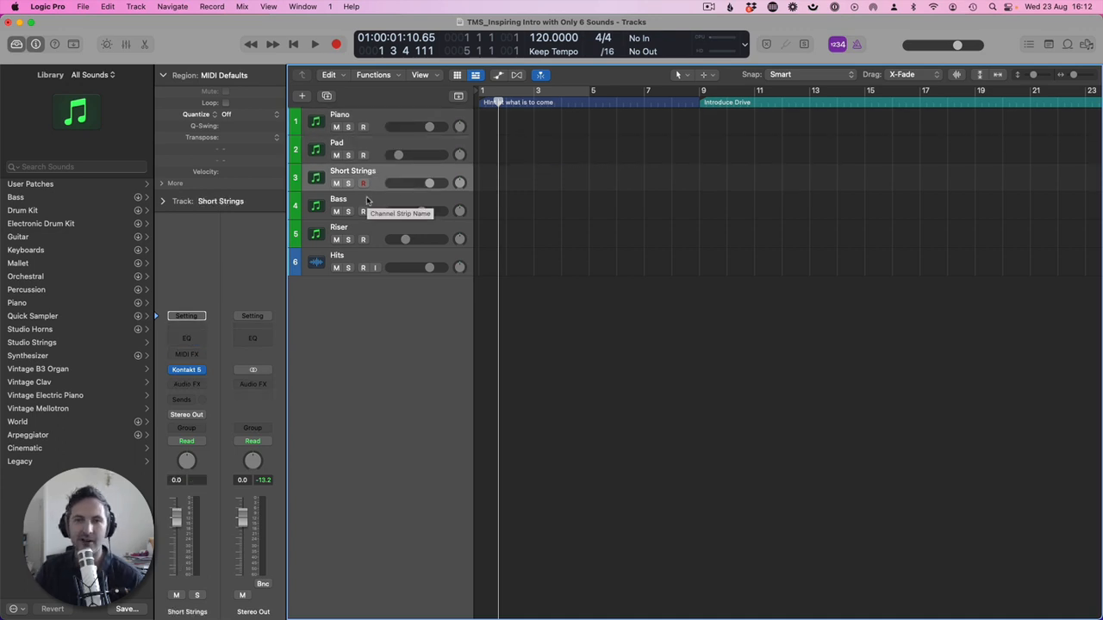
{"action": "left_click", "coordinate": [367, 201]}
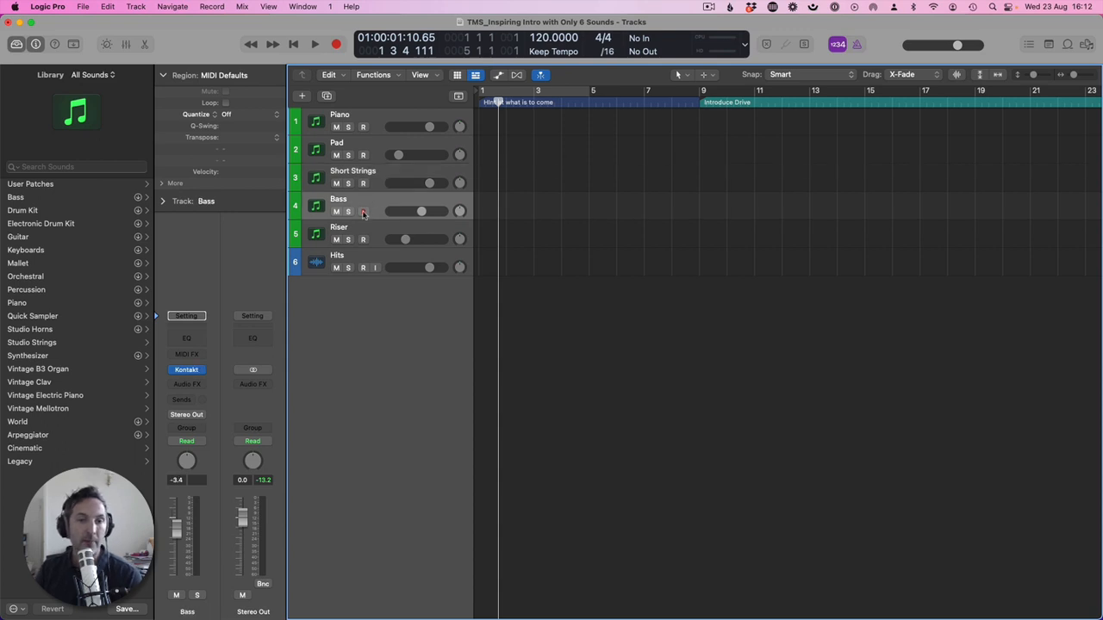
{"action": "left_click", "coordinate": [362, 235]}
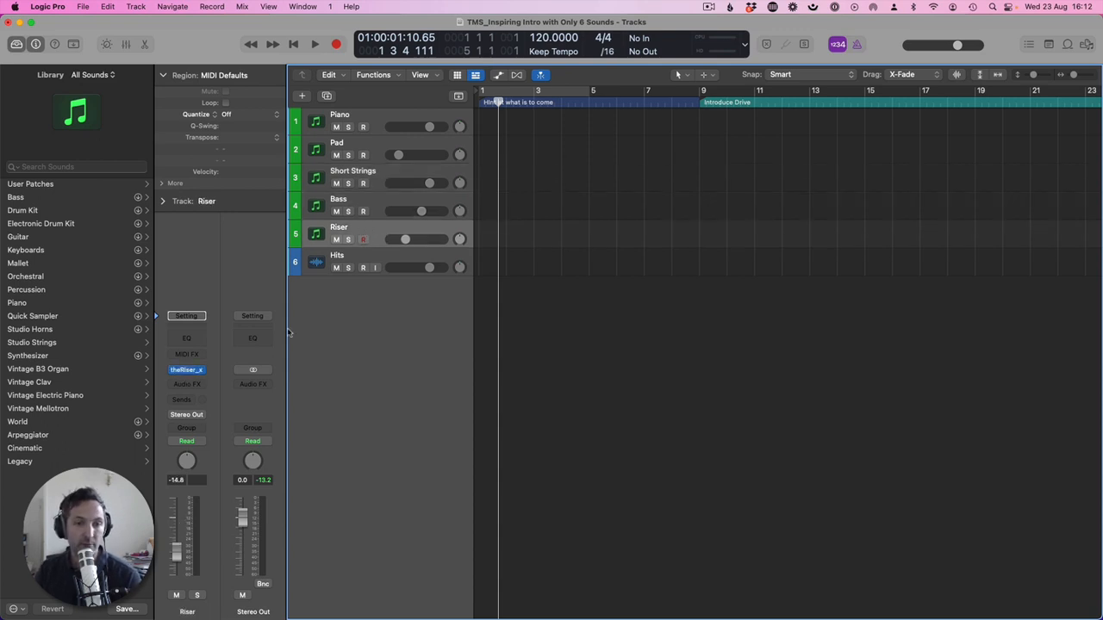
{"action": "left_click", "coordinate": [350, 263]}
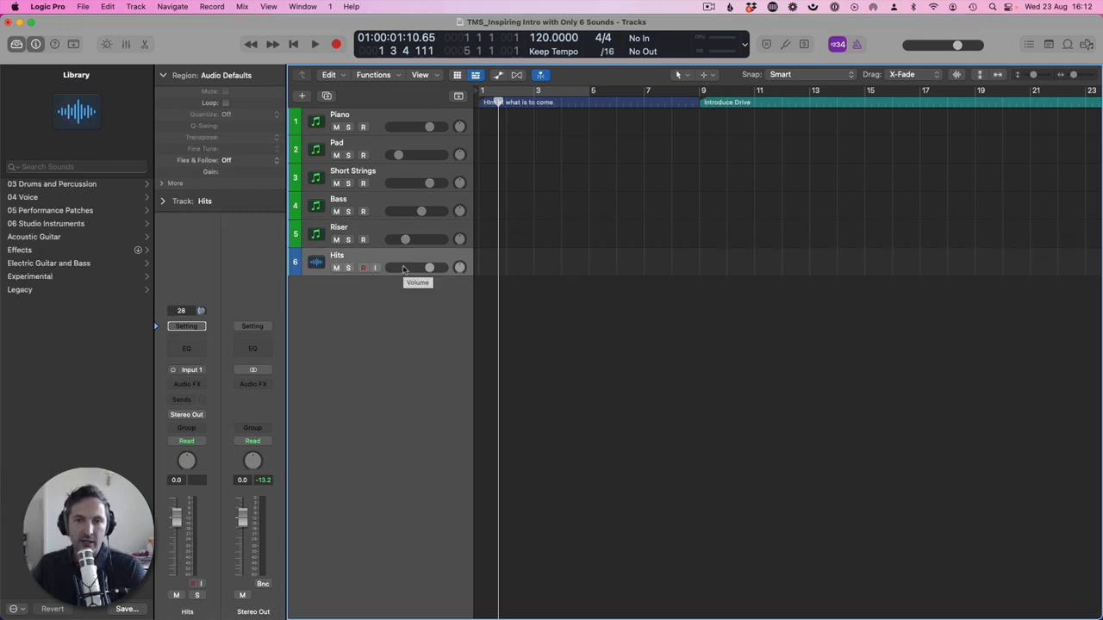
Step: Place the playhead in the "Hint at what is to come" section and the "Introduce Drive" section to review the planned structure
{"action": "left_click", "coordinate": [529, 102]}
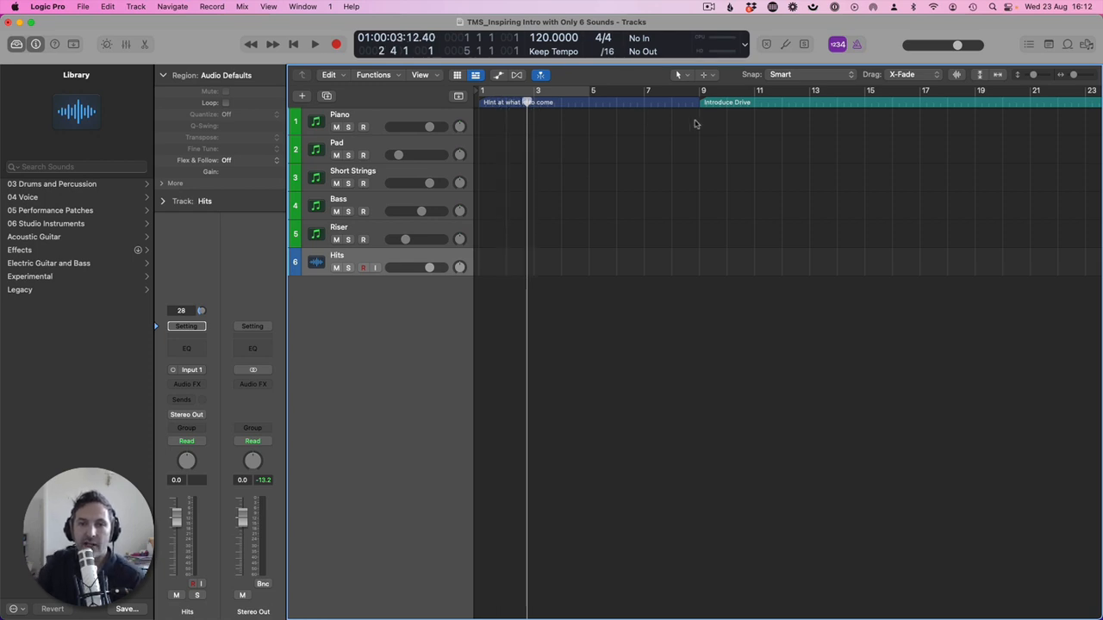
{"action": "left_click", "coordinate": [753, 102]}
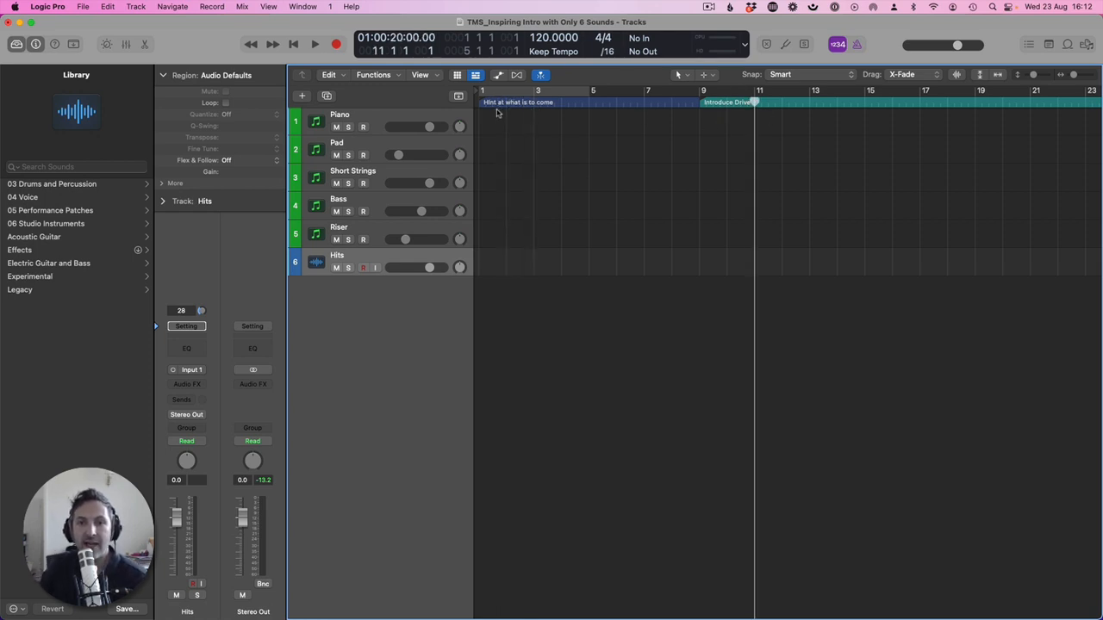
{"action": "left_click", "coordinate": [760, 102]}
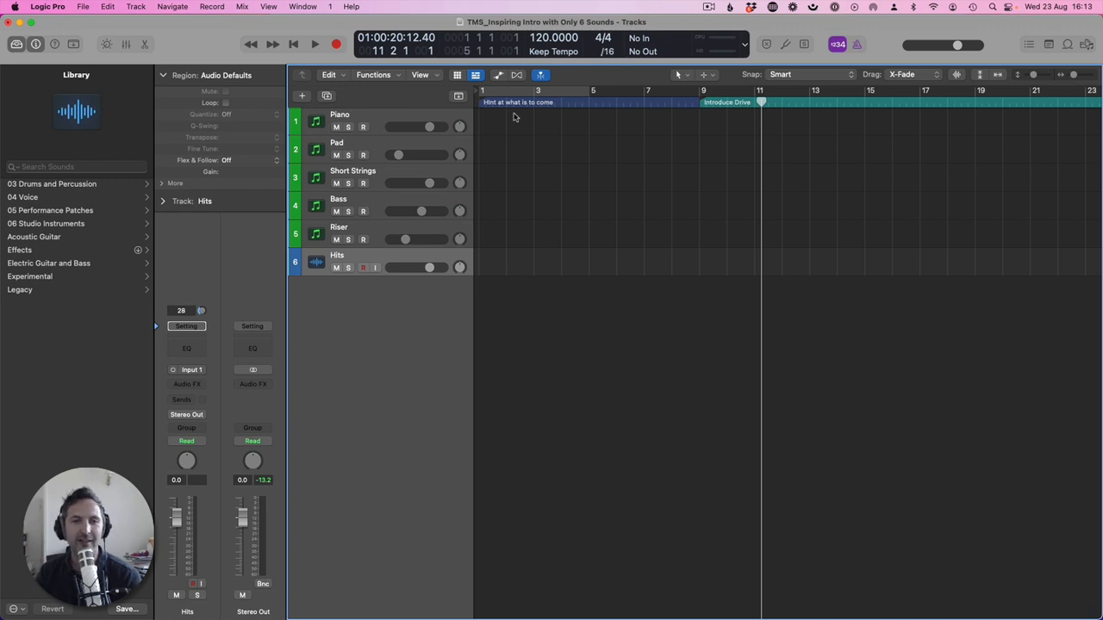
Step: Bypass the St-Delay, Little Pla and Channel EQ effects on the Piano track to audition the dry sound
{"action": "left_click", "coordinate": [378, 118]}
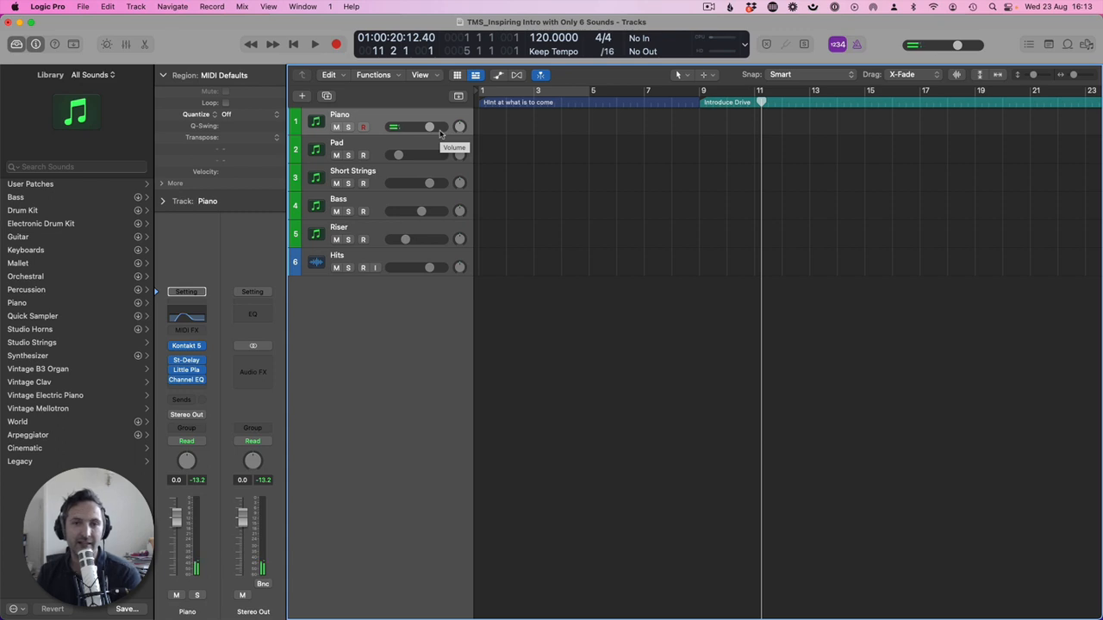
{"action": "mouse_move", "coordinate": [174, 371]}
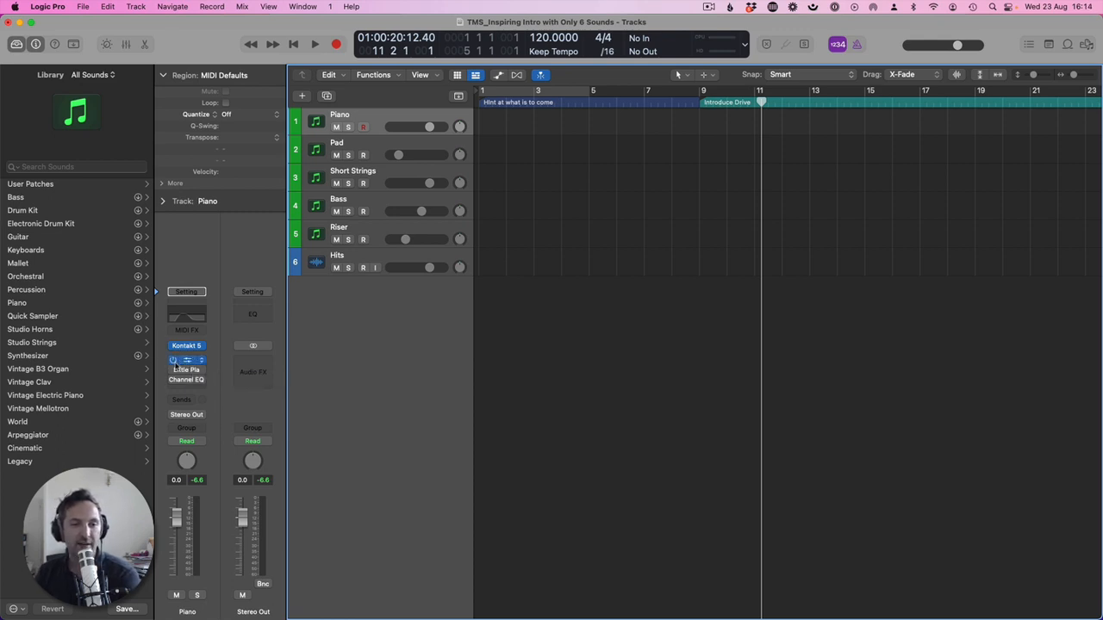
{"action": "left_click", "coordinate": [173, 360]}
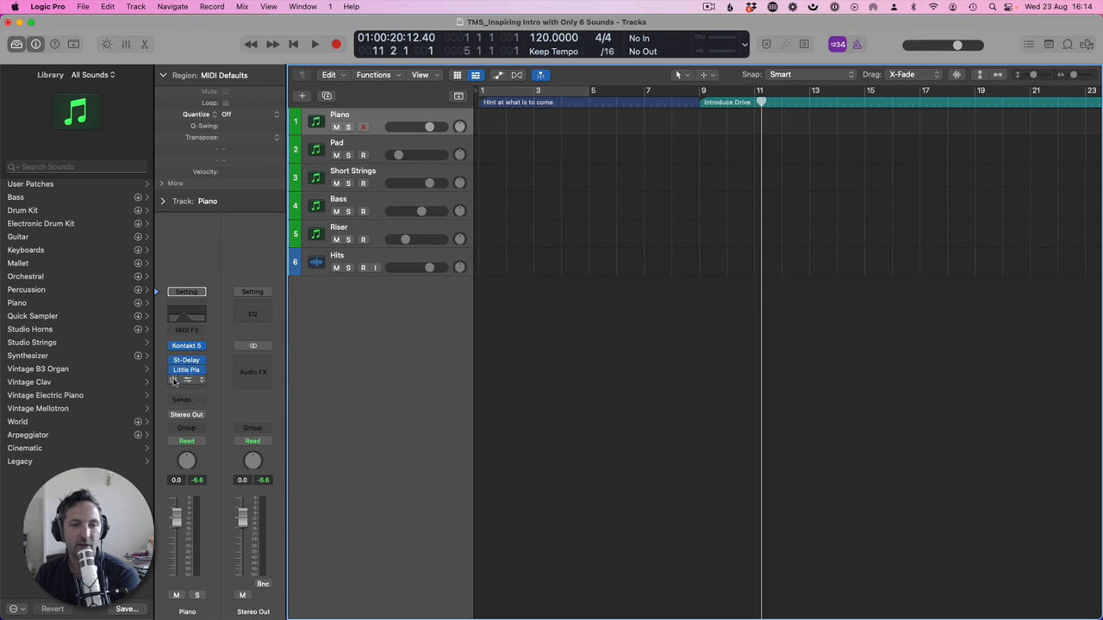
{"action": "left_click", "coordinate": [173, 380]}
{"action": "left_click", "coordinate": [174, 360]}
{"action": "left_click", "coordinate": [174, 377]}
{"action": "left_click", "coordinate": [173, 377]}
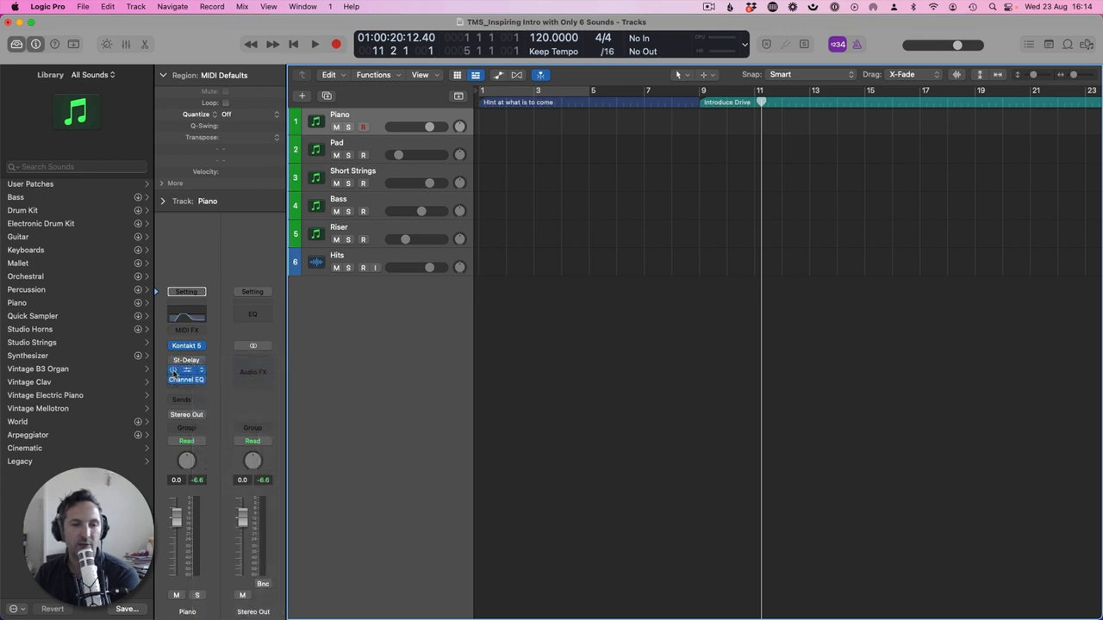
{"action": "left_click", "coordinate": [173, 371]}
{"action": "left_click", "coordinate": [173, 381]}
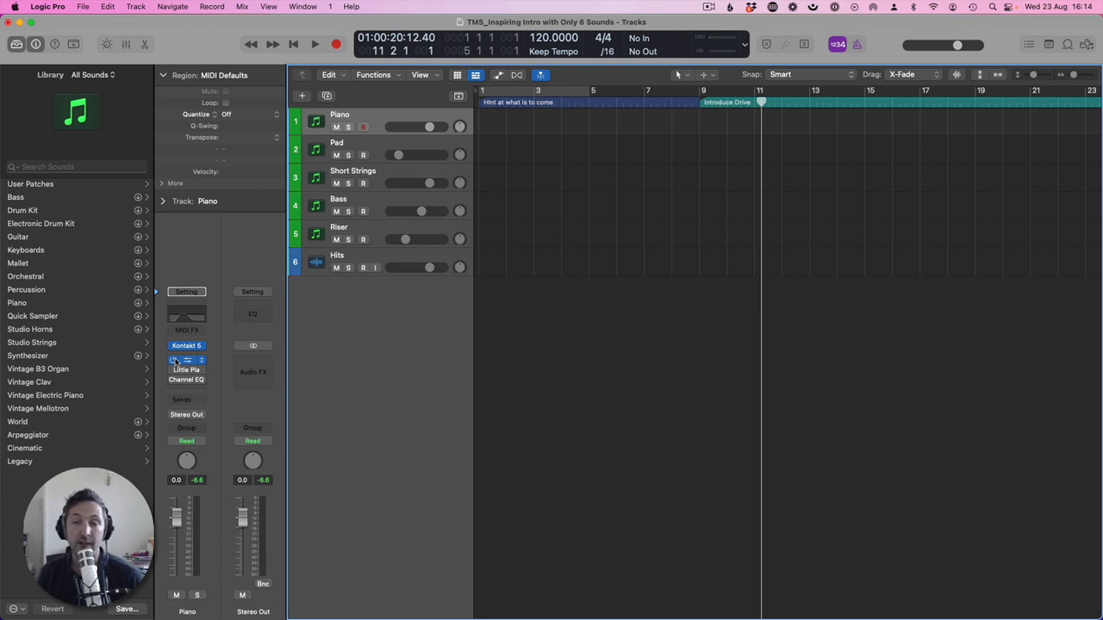
{"action": "left_click", "coordinate": [173, 361]}
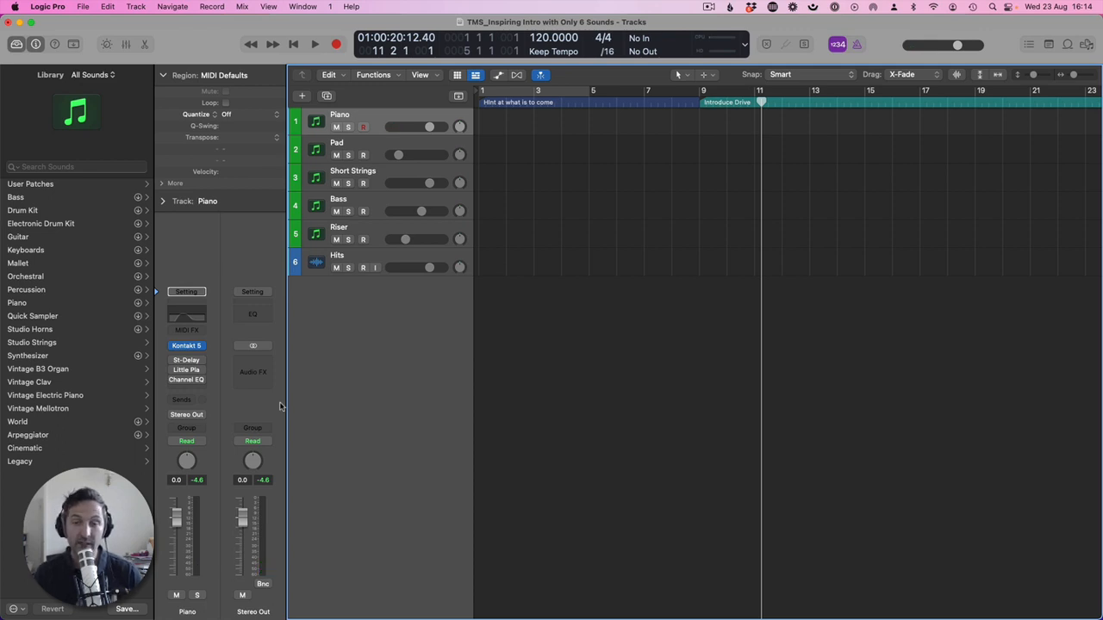
Step: Reactivate the Piano track's three bypassed effects one by one while auditioning, and inspect its Channel EQ settings
{"action": "mouse_move", "coordinate": [173, 360]}
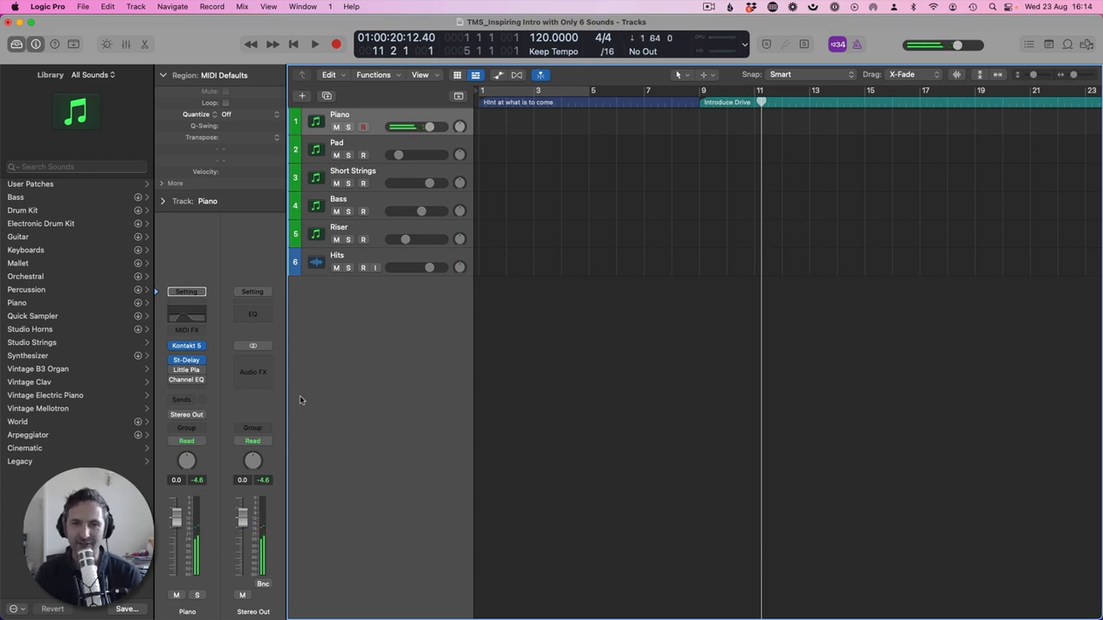
{"action": "mouse_move", "coordinate": [174, 371]}
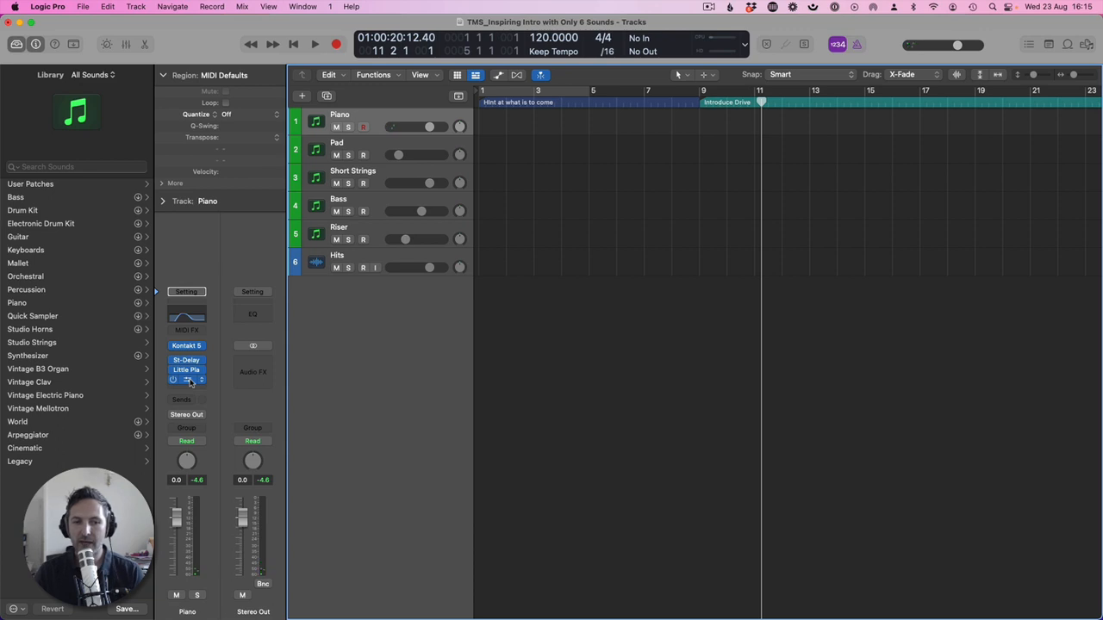
{"action": "left_click", "coordinate": [191, 381]}
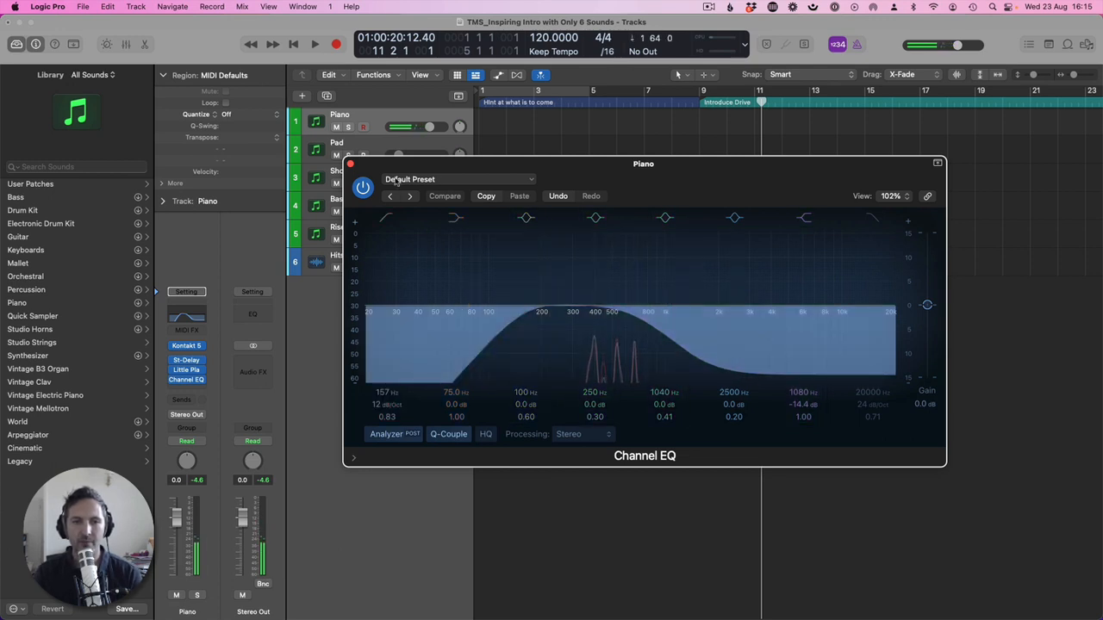
{"action": "left_click", "coordinate": [350, 164]}
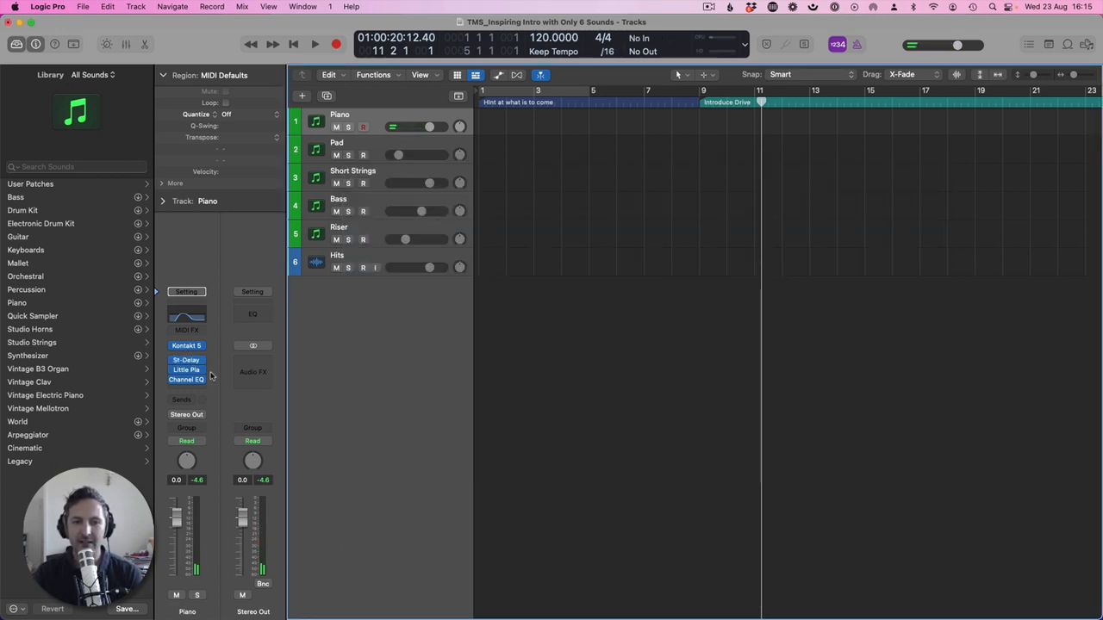
Step: Lower the left output mix of the Piano track's Stereo Delay to 20%
{"action": "left_click", "coordinate": [188, 360]}
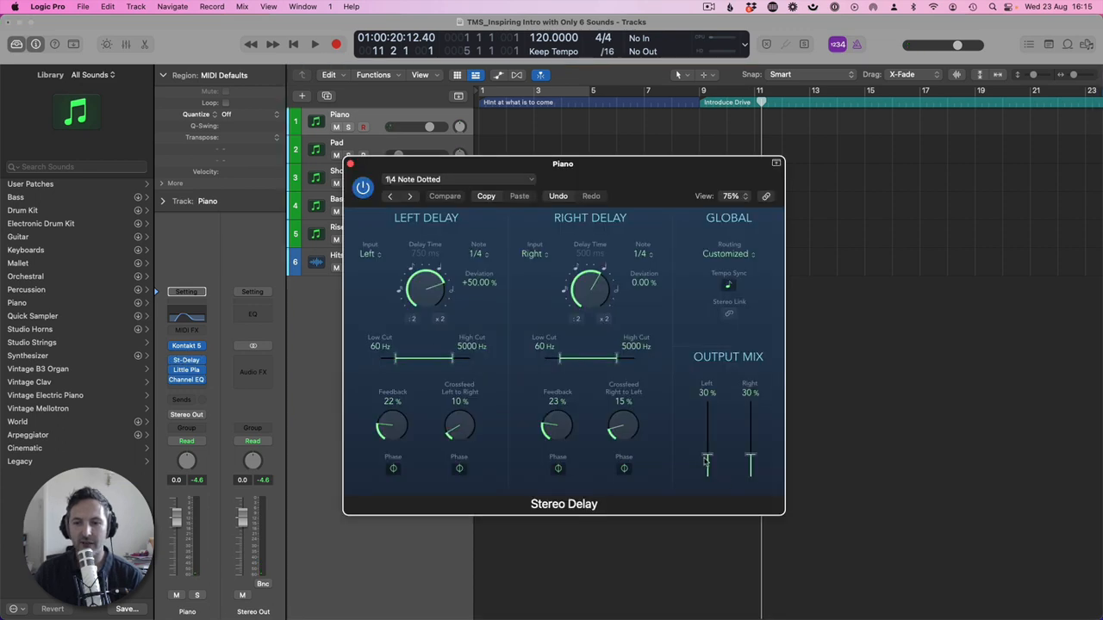
{"action": "left_click_drag", "start_coordinate": [707, 461], "coordinate": [708, 463]}
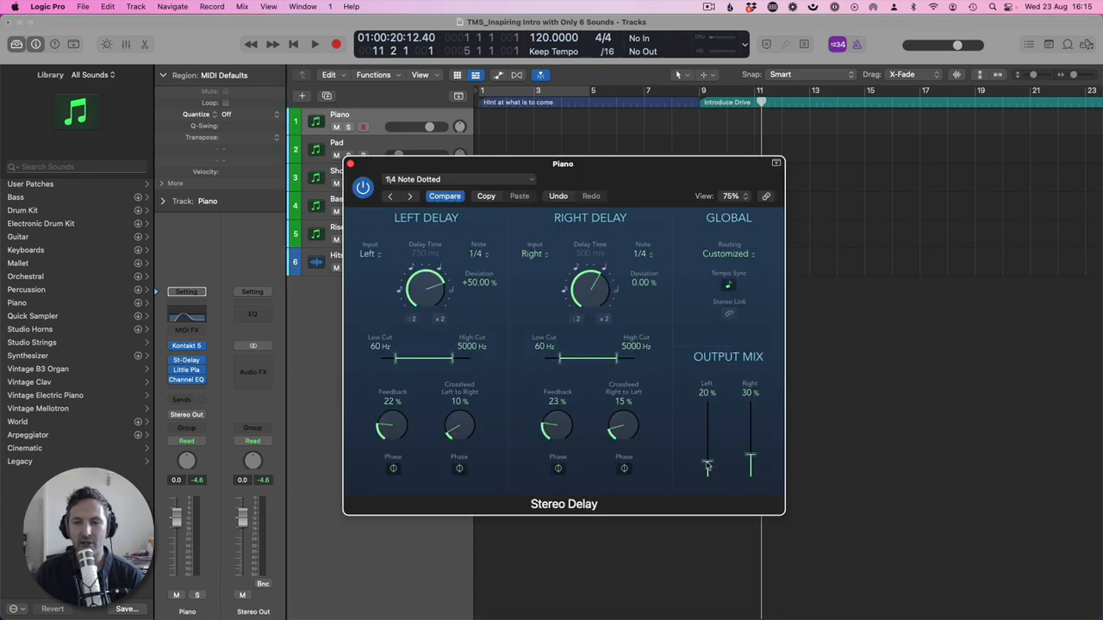
{"action": "left_click", "coordinate": [351, 164]}
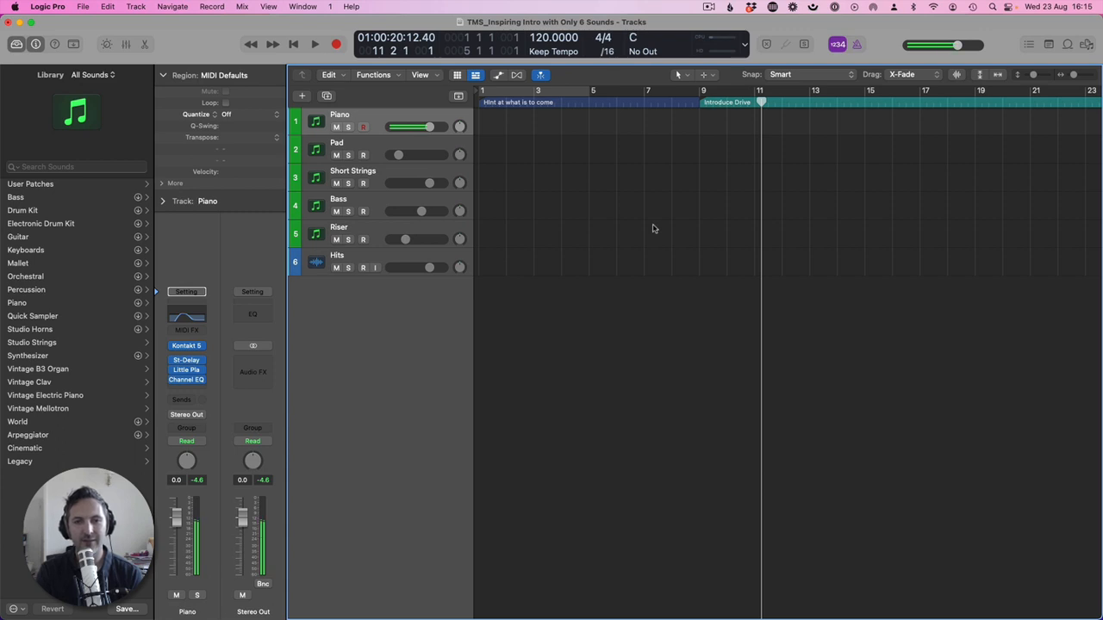
Step: Record a chord part on the Piano track from bar 1 up to bar 13
{"action": "key", "text": "Return"}
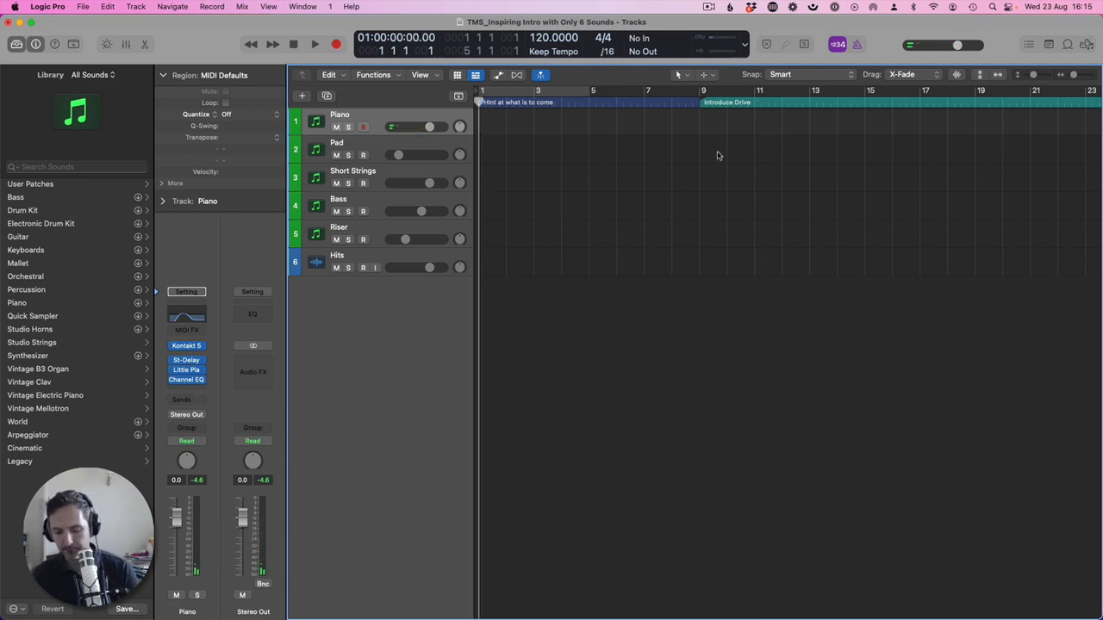
{"action": "key", "text": "r"}
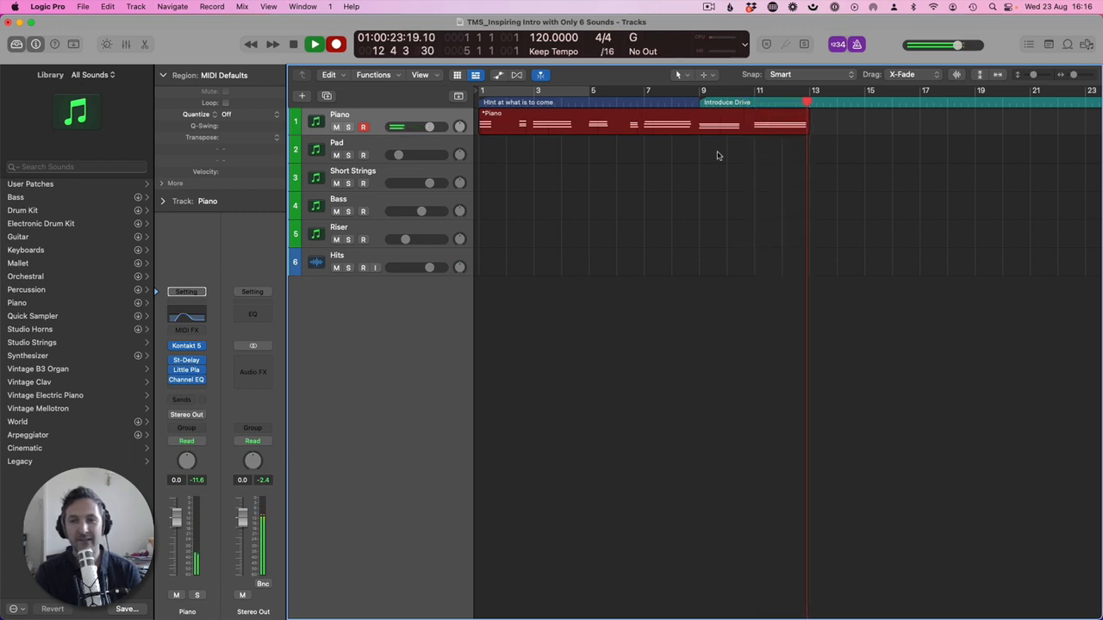
{"action": "key", "text": "space"}
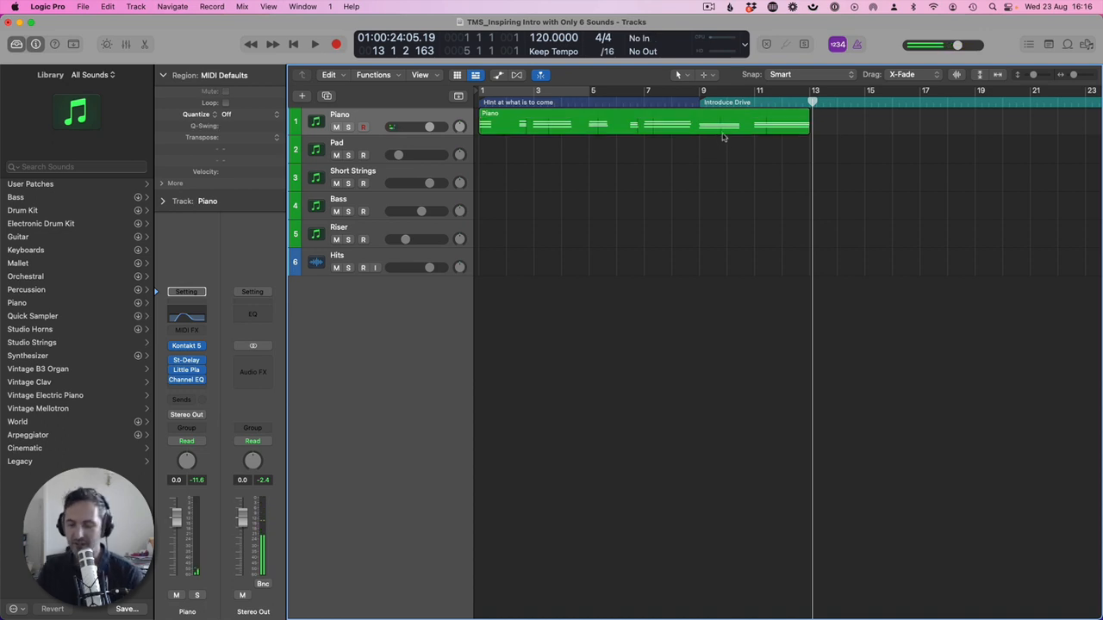
Step: Play back the recorded Piano region from the start and check it again from bar 9
{"action": "left_click", "coordinate": [716, 124]}
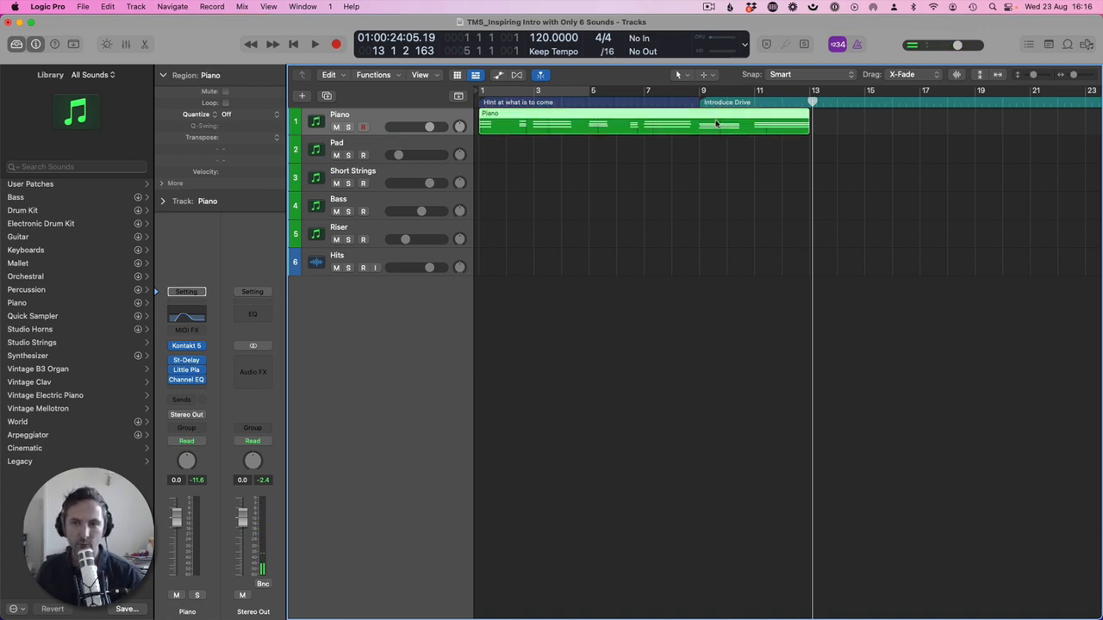
{"action": "key", "text": "Return"}
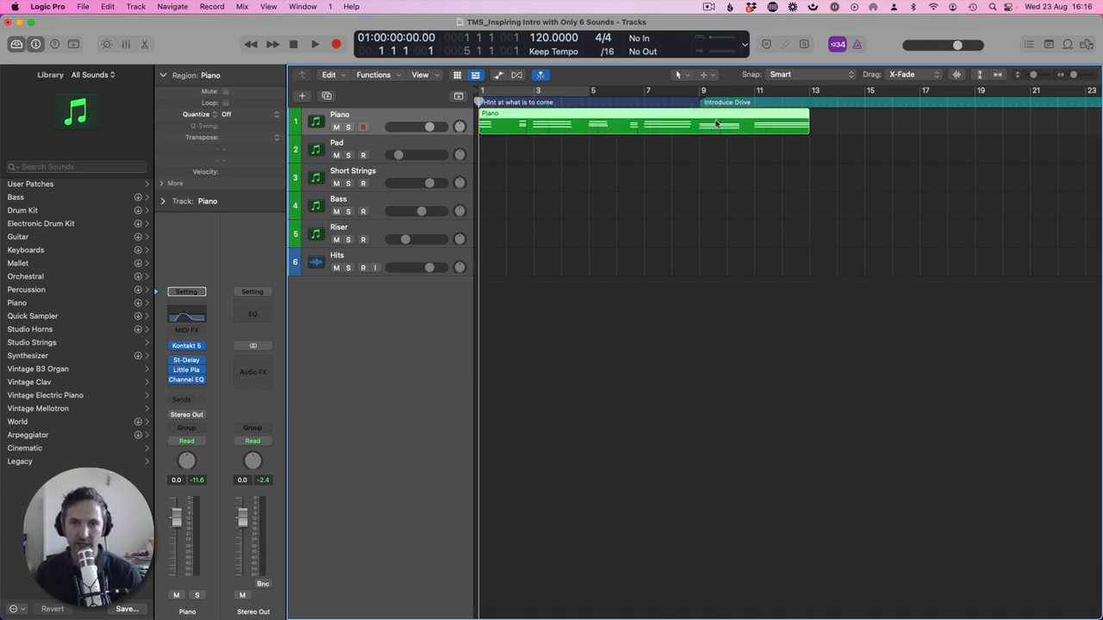
{"action": "key", "text": "space"}
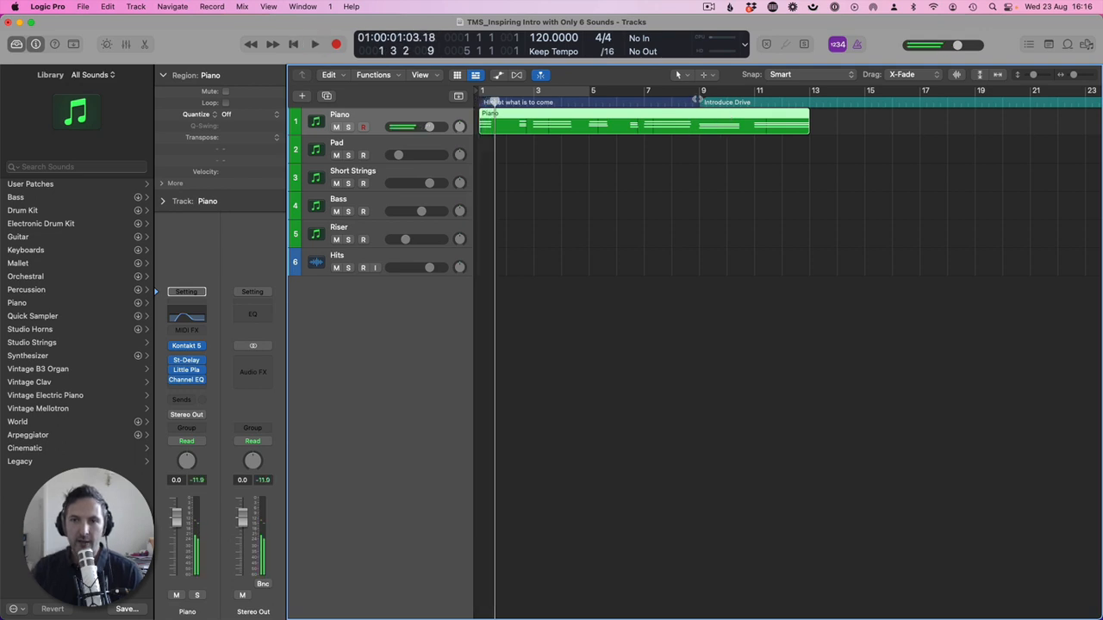
{"action": "left_click", "coordinate": [699, 92]}
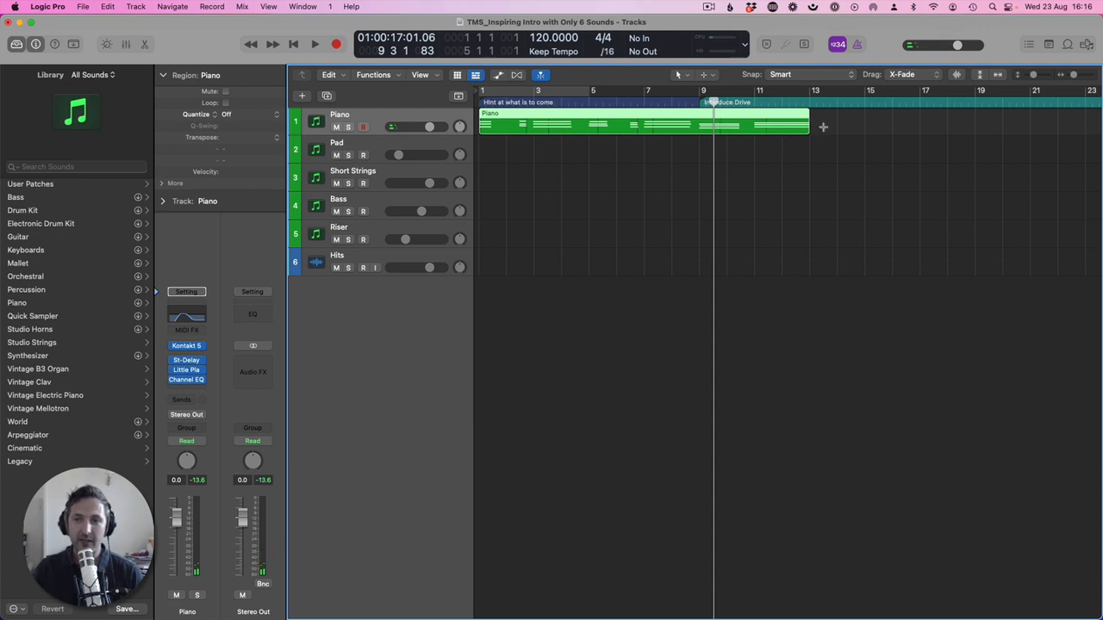
Step: Split the Piano region at bar 9 and delete the part from bar 9 to bar 13
{"action": "left_click_drag", "start_coordinate": [823, 131], "coordinate": [708, 131]}
{"action": "left_click", "coordinate": [709, 131]}
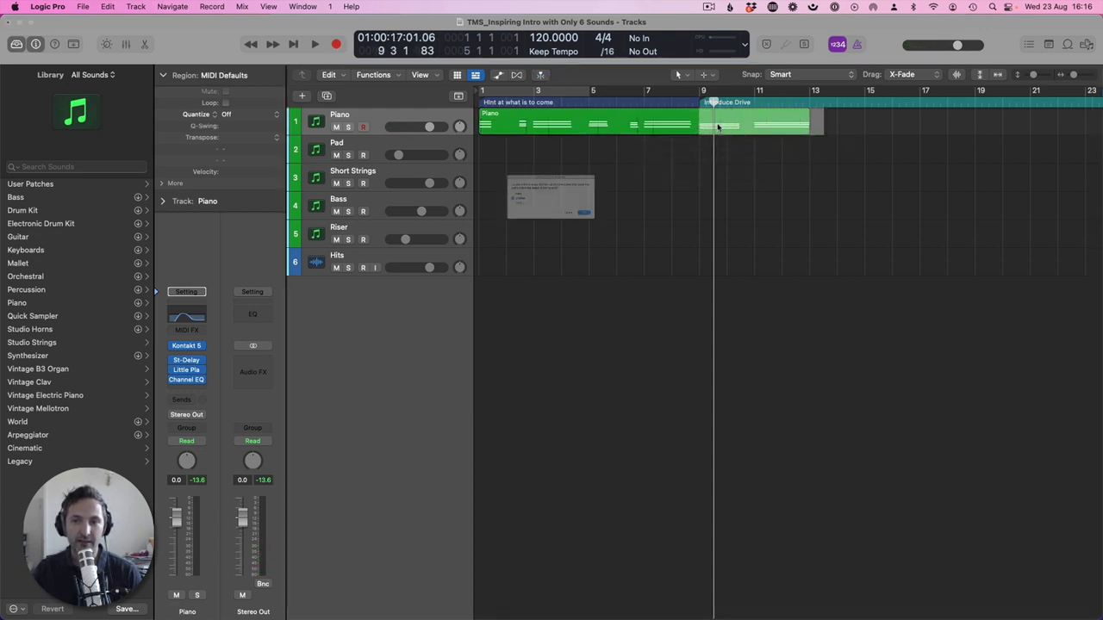
{"action": "key", "text": "Return"}
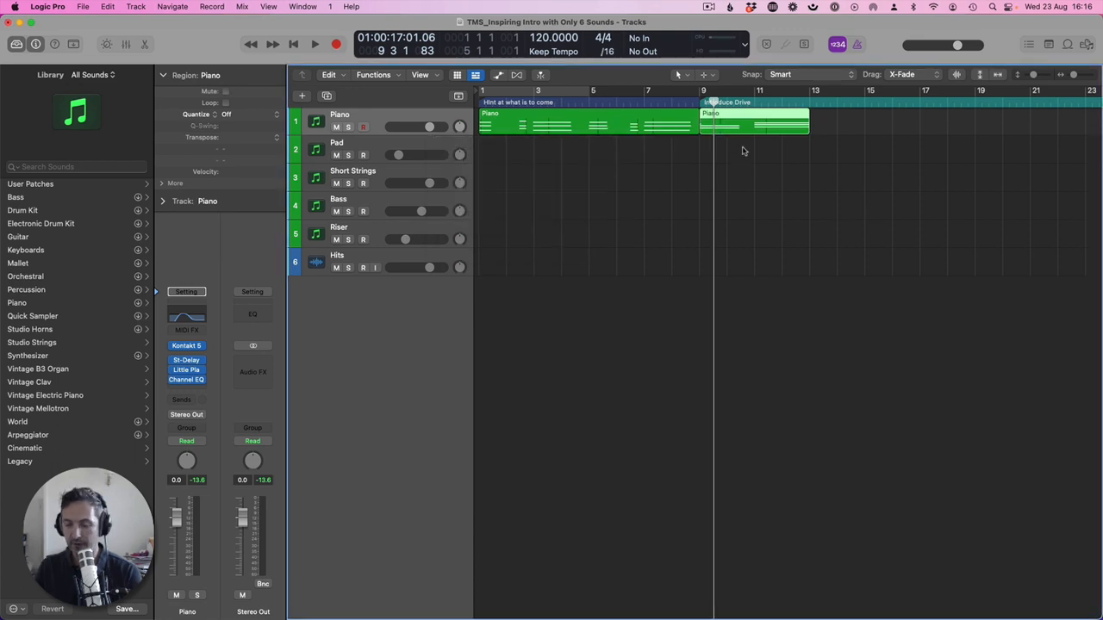
{"action": "key", "text": "Delete"}
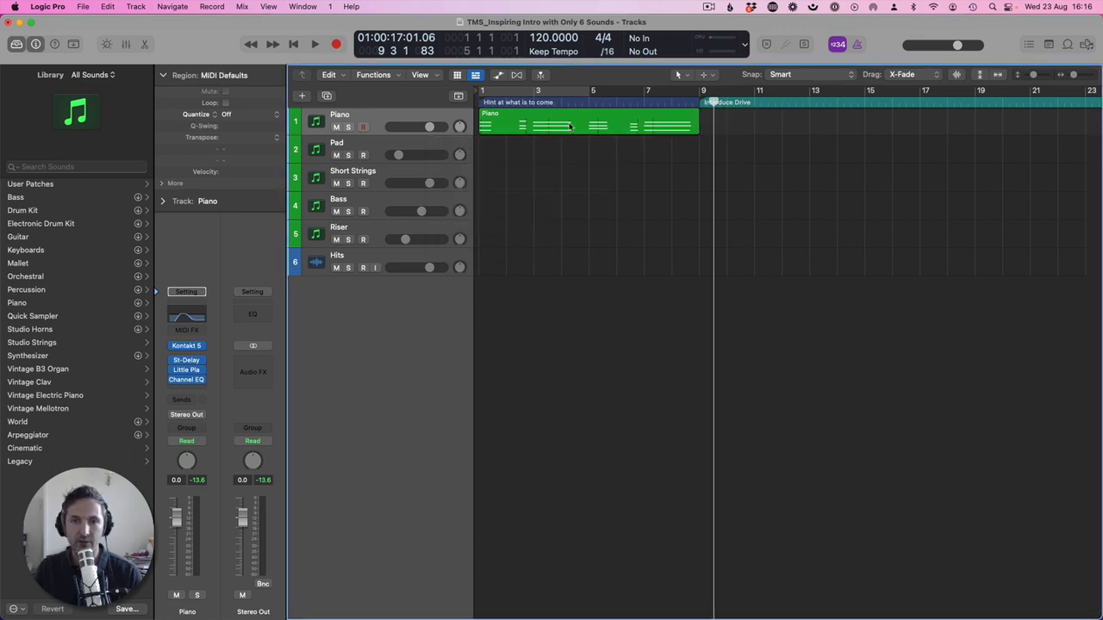
Step: Record a new Piano part in the "Introduce Drive" section from bar 9 to about bar 13
{"action": "left_click", "coordinate": [701, 95]}
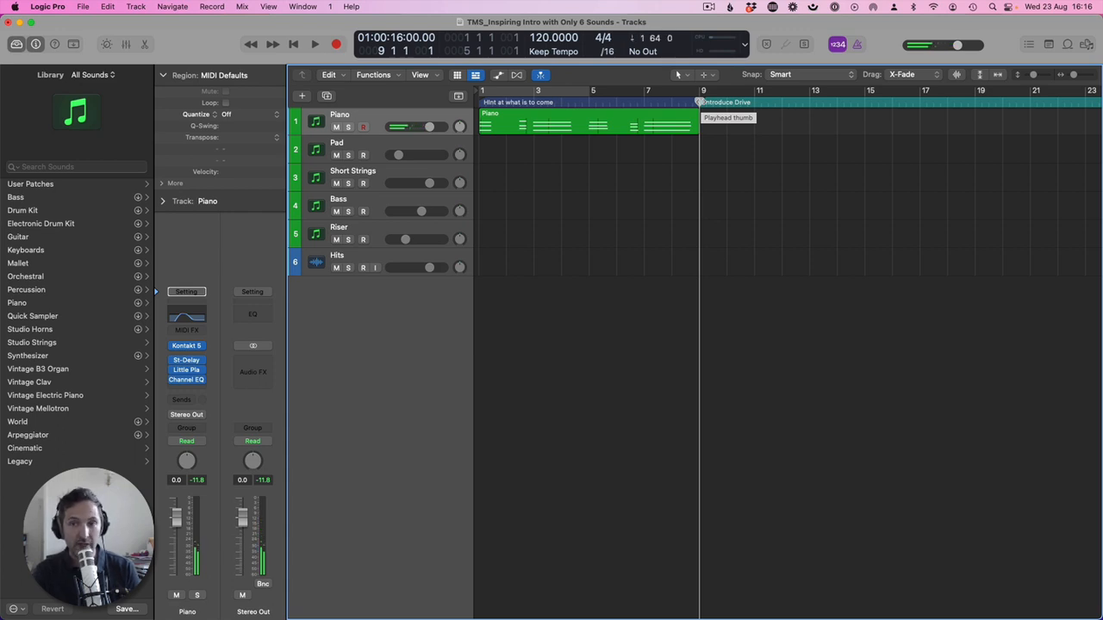
{"action": "key", "text": "r"}
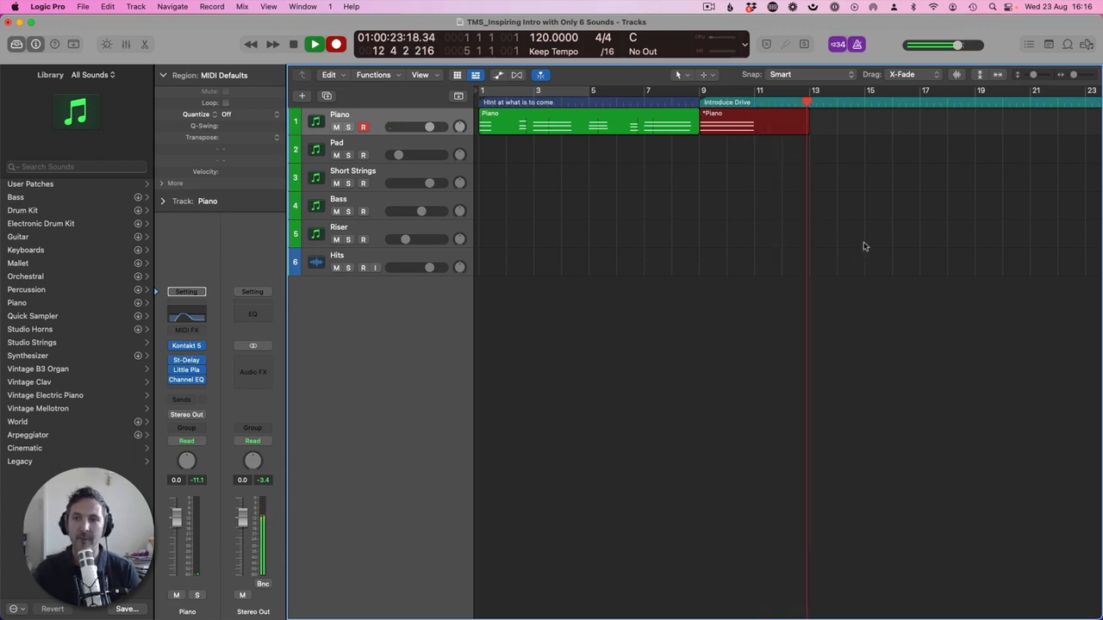
{"action": "key", "text": "space"}
Step: Join the two adjoining regions on the Piano track into a single region from bar 1 to bar 13
{"action": "double_click", "coordinate": [731, 133]}
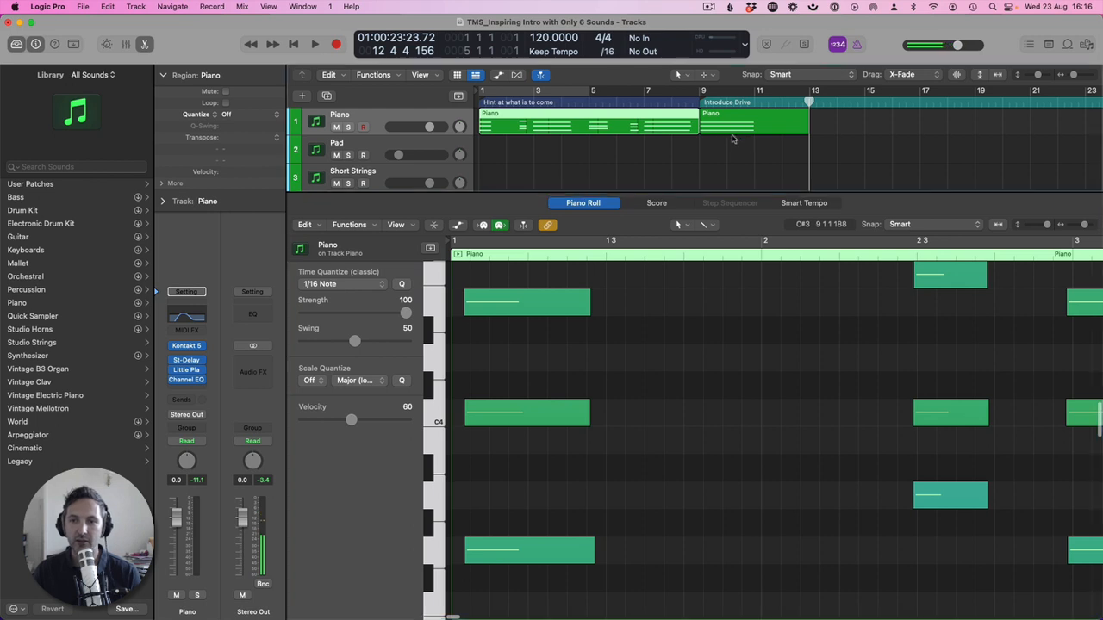
{"action": "left_click", "coordinate": [722, 130]}
{"action": "left_click", "coordinate": [681, 128], "text": "shift"}
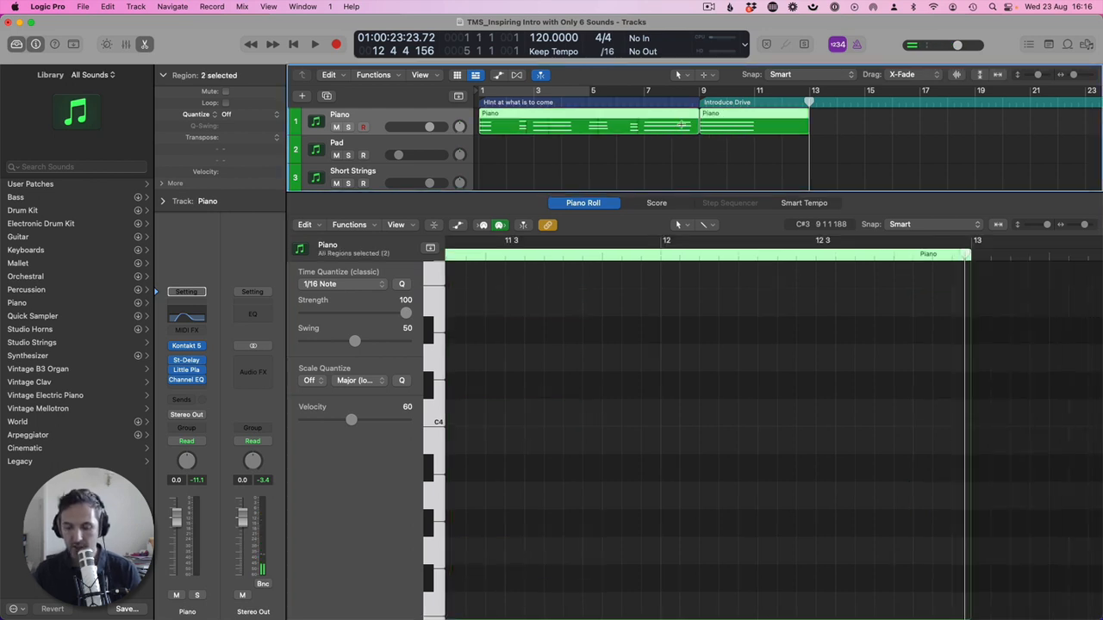
{"action": "key", "text": "super+j"}
{"action": "key", "text": "p"}
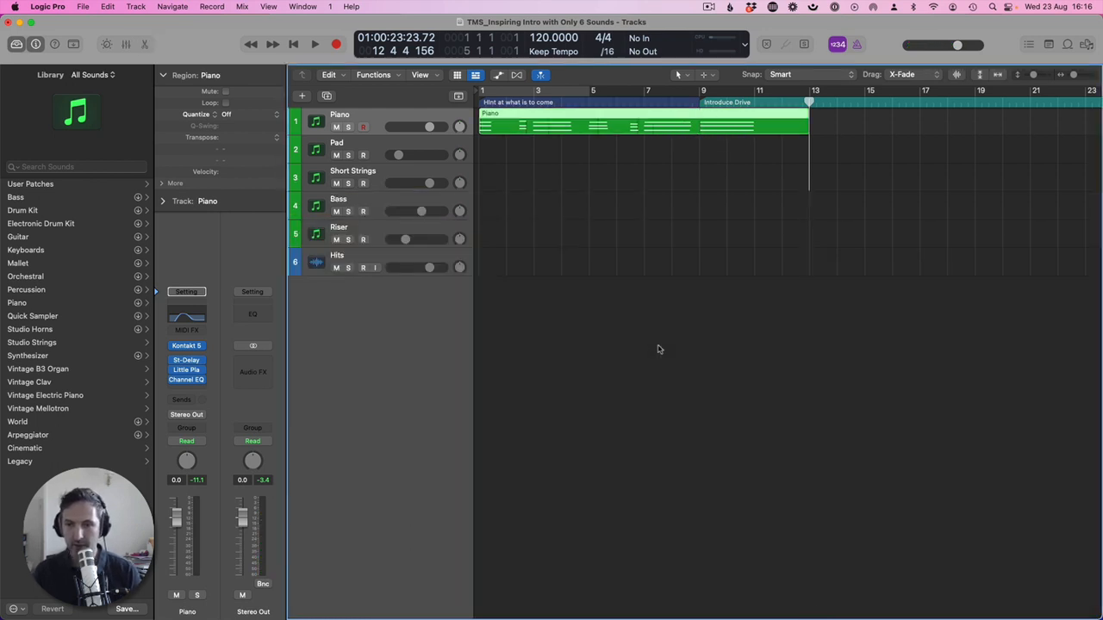
Step: In the Piano region, lower the bar 9 chord's E4 to D4 and C4 to B3, and the bar 7 chord's C4 to B3
{"action": "key", "text": "p"}
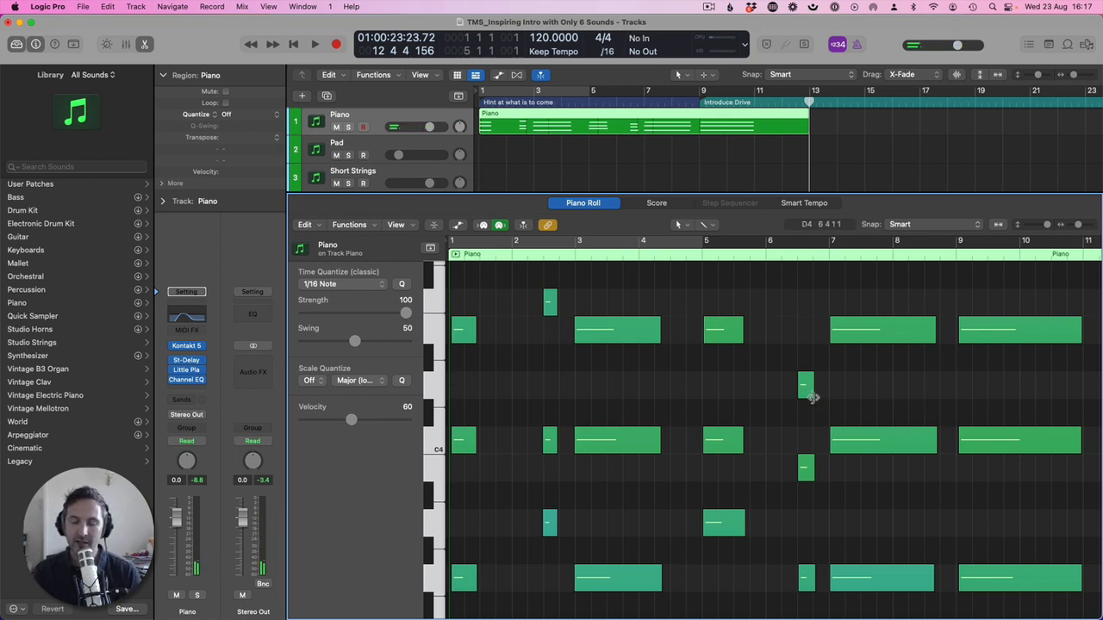
{"action": "mouse_move", "coordinate": [810, 393]}
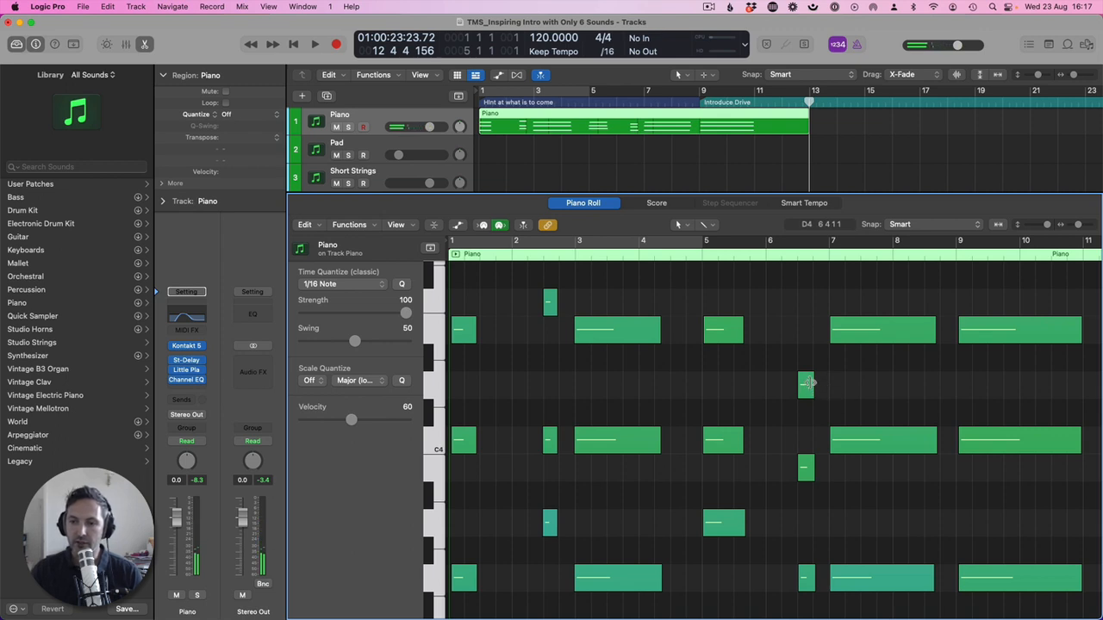
{"action": "scroll", "coordinate": [913, 367], "scroll_direction": "down", "scroll_amount": 2}
{"action": "scroll", "coordinate": [913, 362], "scroll_direction": "right", "scroll_amount": 2}
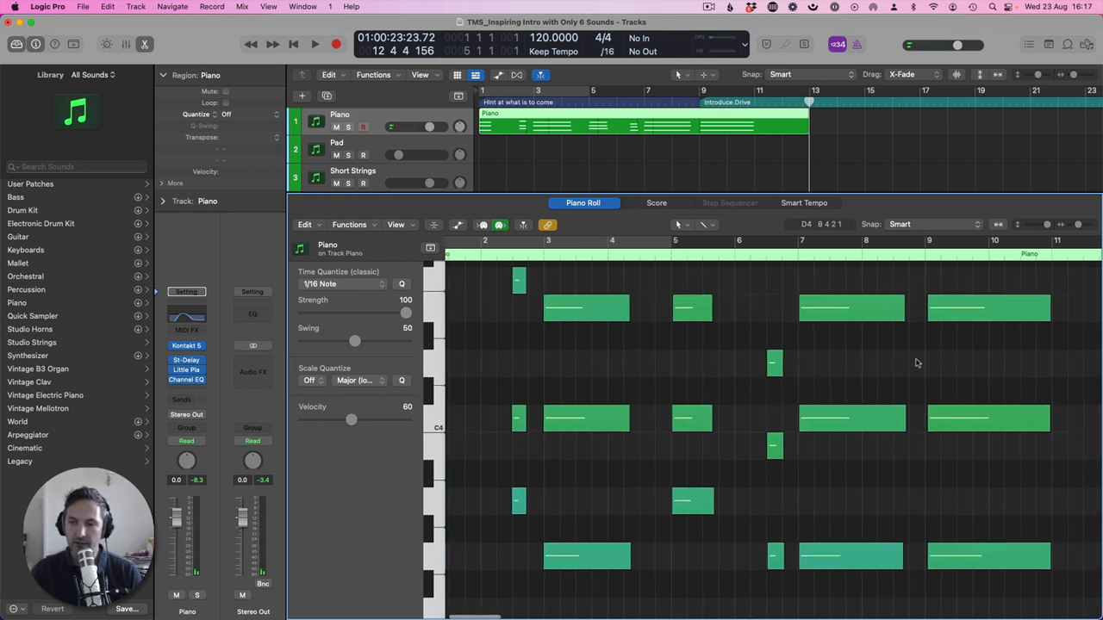
{"action": "left_click", "coordinate": [965, 317]}
{"action": "left_click_drag", "start_coordinate": [964, 328], "coordinate": [960, 364]}
{"action": "left_click_drag", "start_coordinate": [960, 420], "coordinate": [960, 446]}
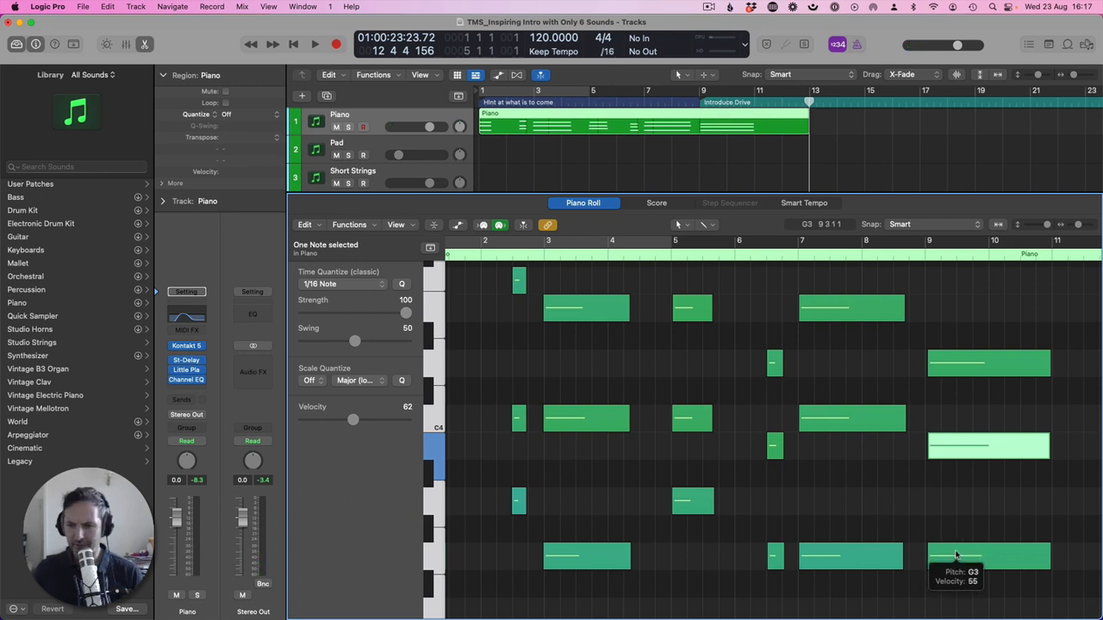
{"action": "left_click_drag", "start_coordinate": [831, 419], "coordinate": [831, 447]}
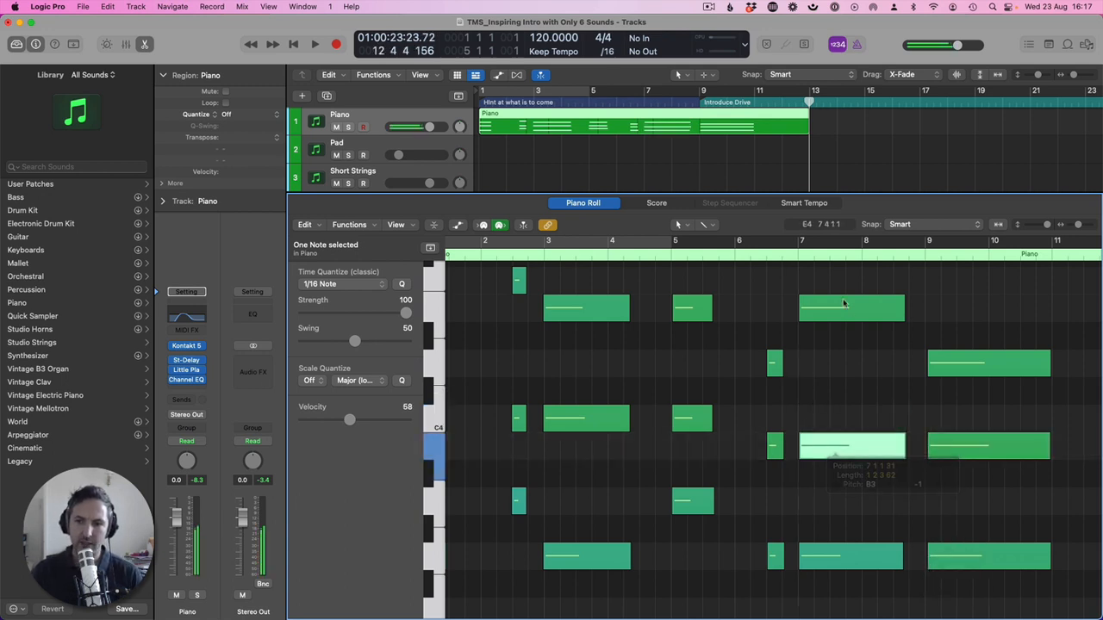
Step: Audition single notes of the chords in bars 6 and 7 and play back the edited progression up to bar 11
{"action": "left_click", "coordinate": [833, 315]}
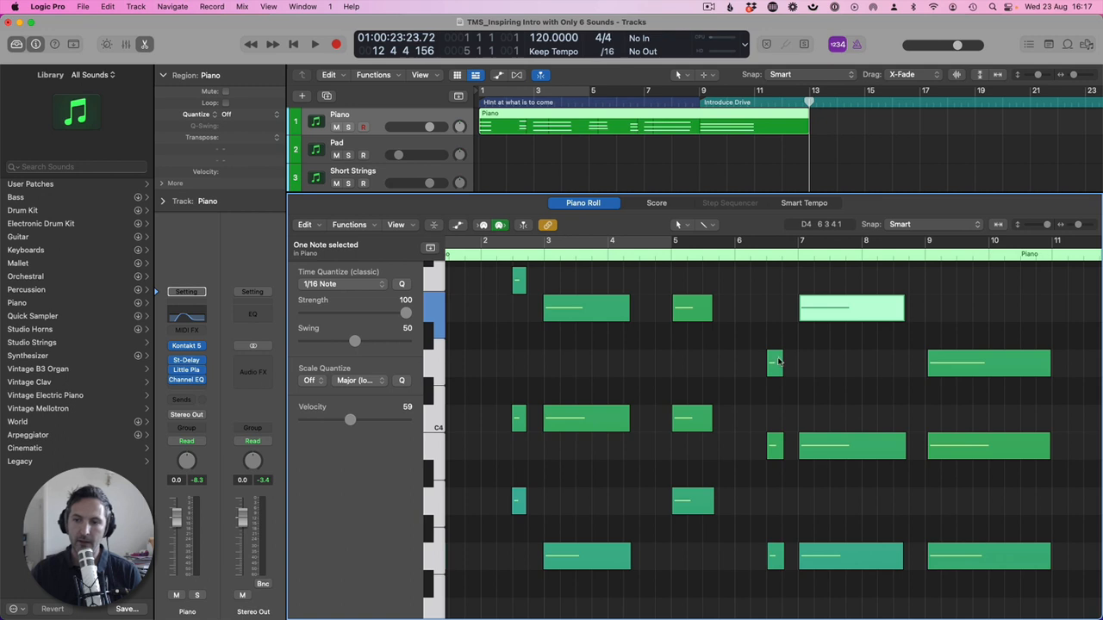
{"action": "left_click", "coordinate": [776, 556]}
{"action": "left_click", "coordinate": [775, 447]}
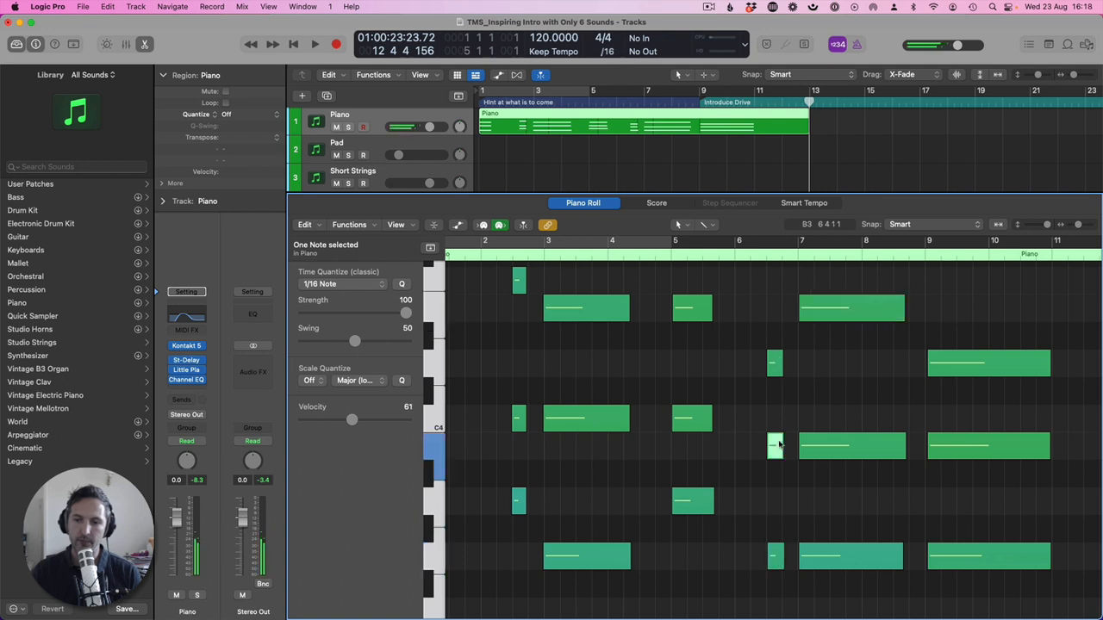
{"action": "left_click", "coordinate": [775, 363]}
{"action": "left_click", "coordinate": [672, 256]}
{"action": "key", "text": "space"}
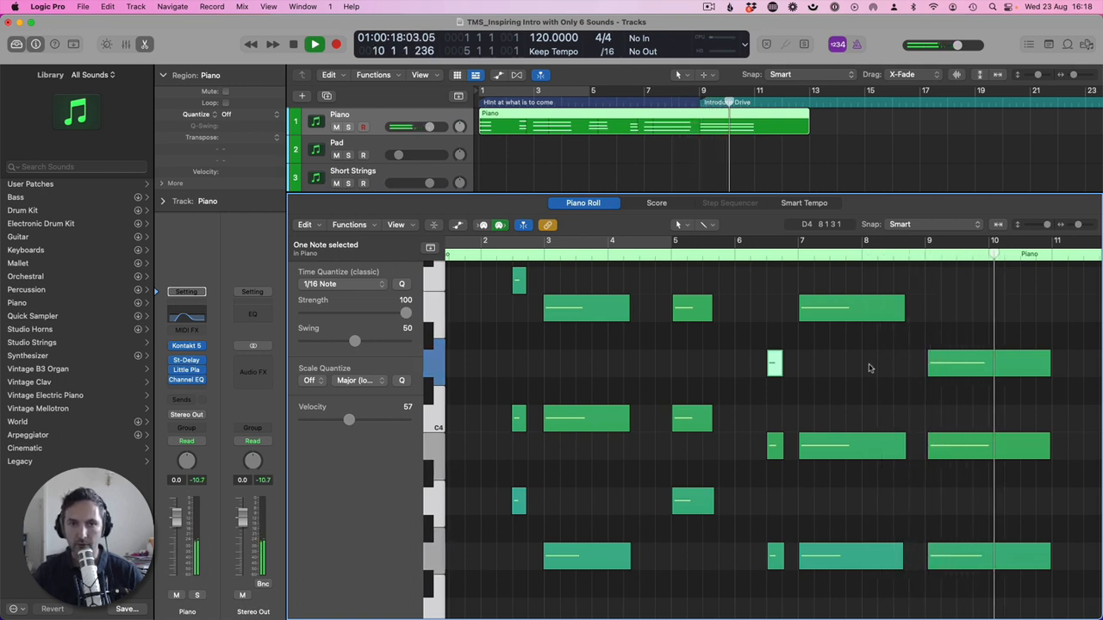
{"action": "key", "text": "space"}
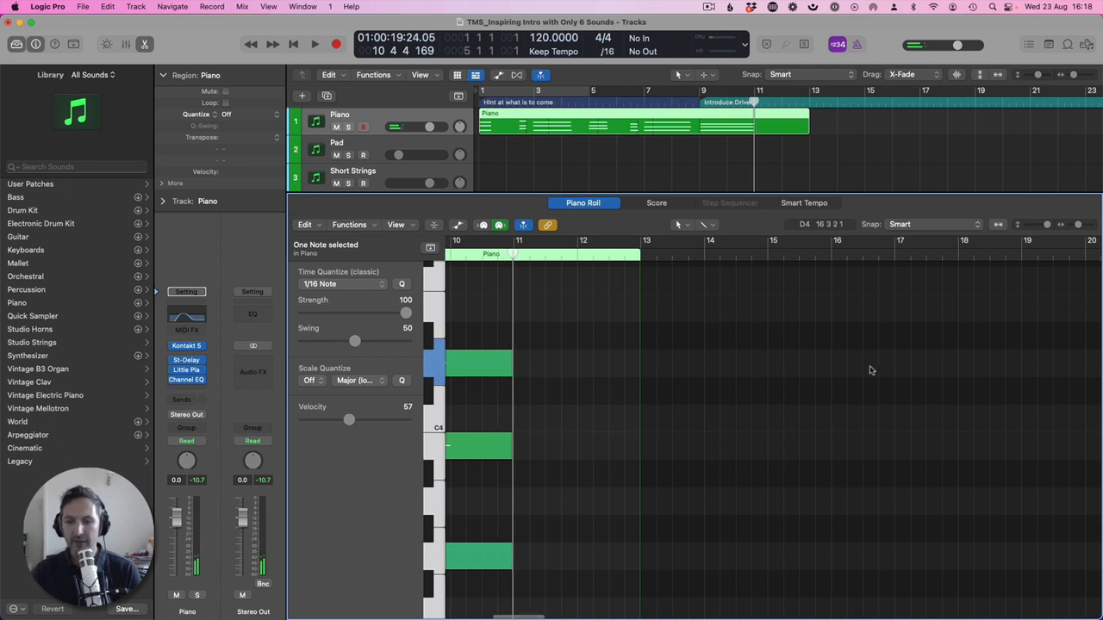
Step: Copy the Piano region onto the Pad track at bar 1 and play both parts from the start
{"action": "key", "text": "e"}
{"action": "left_click", "coordinate": [821, 132]}
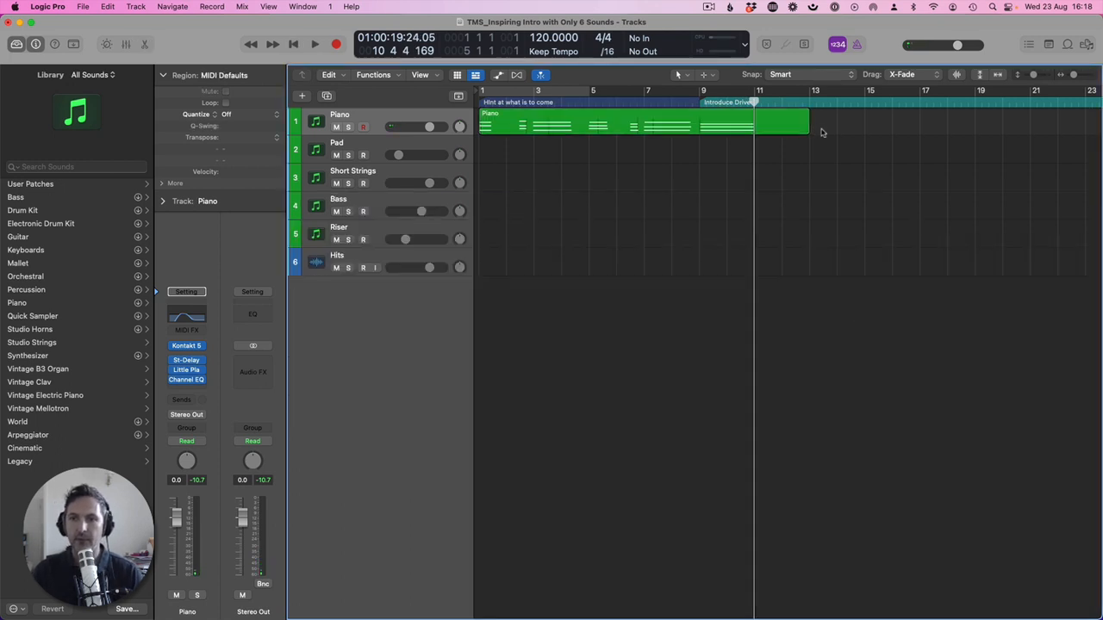
{"action": "key", "text": "Return"}
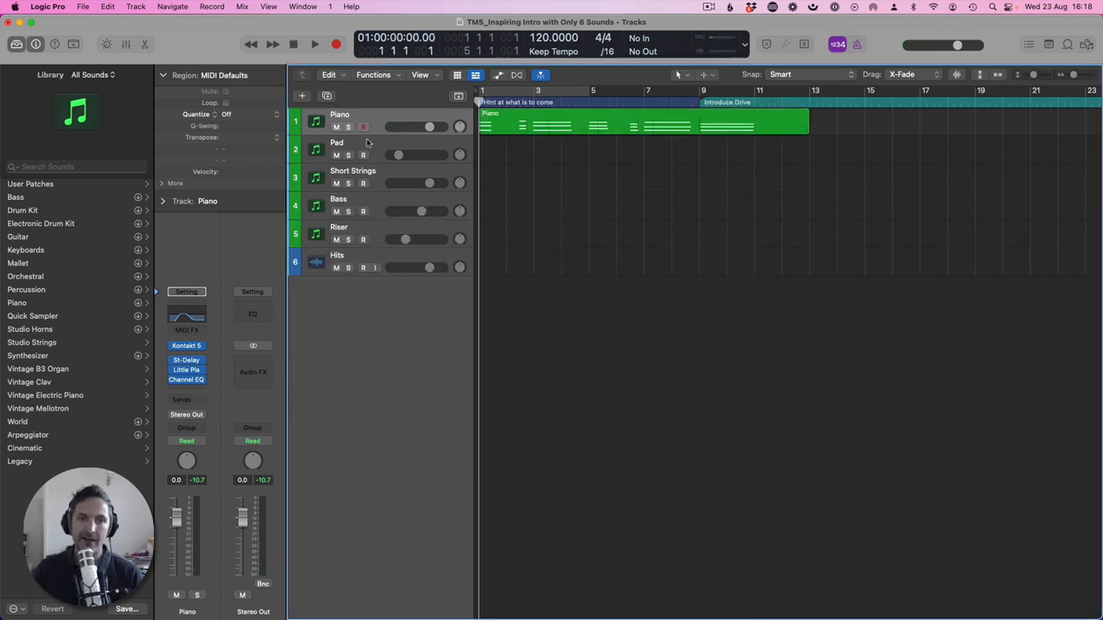
{"action": "left_click", "coordinate": [367, 143]}
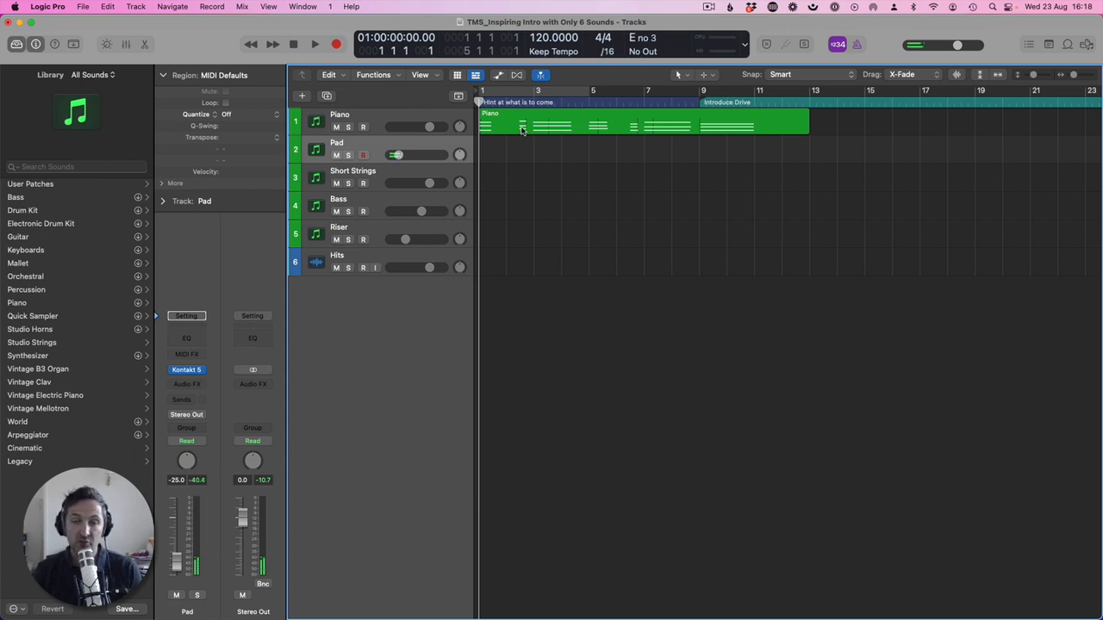
{"action": "left_click_drag", "start_coordinate": [522, 129], "coordinate": [523, 144]}
{"action": "key", "text": "space"}
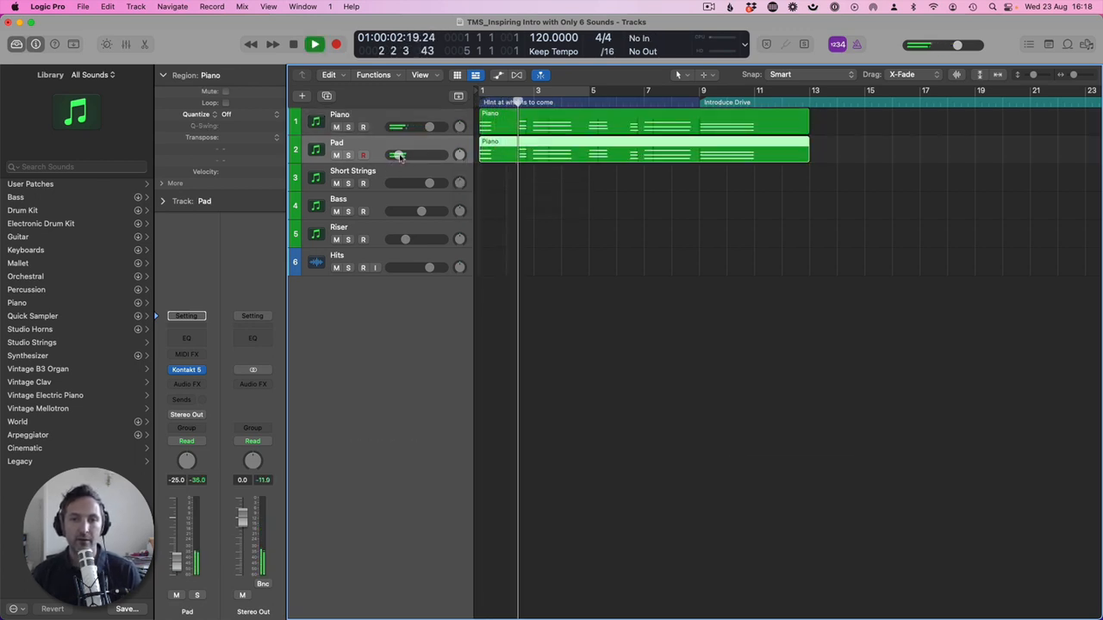
{"action": "double_click", "coordinate": [497, 158]}
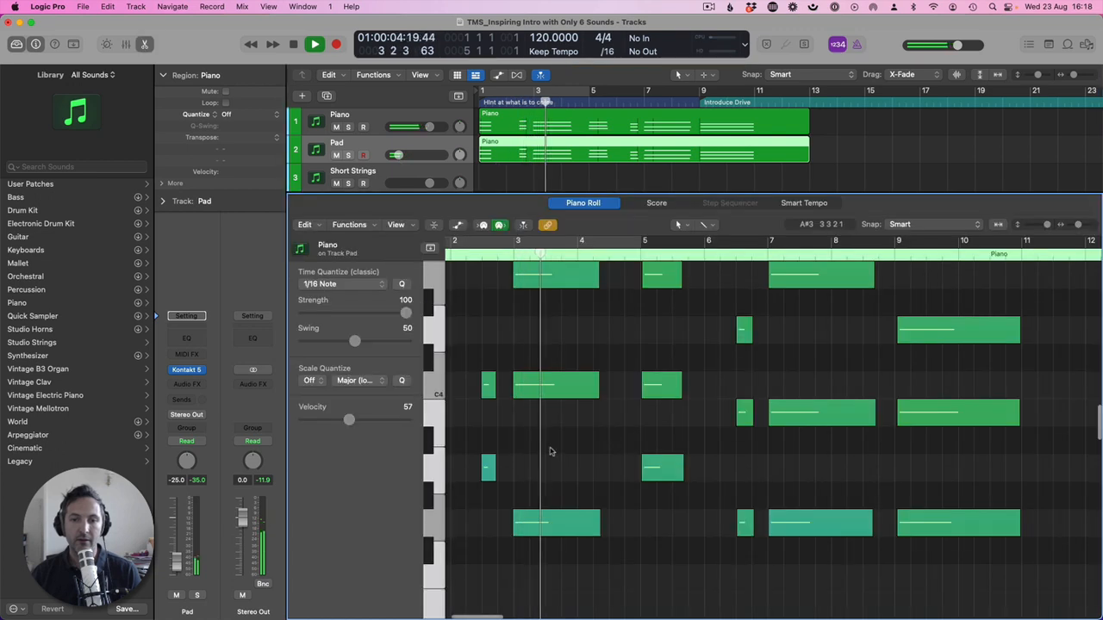
{"action": "key", "text": "a"}
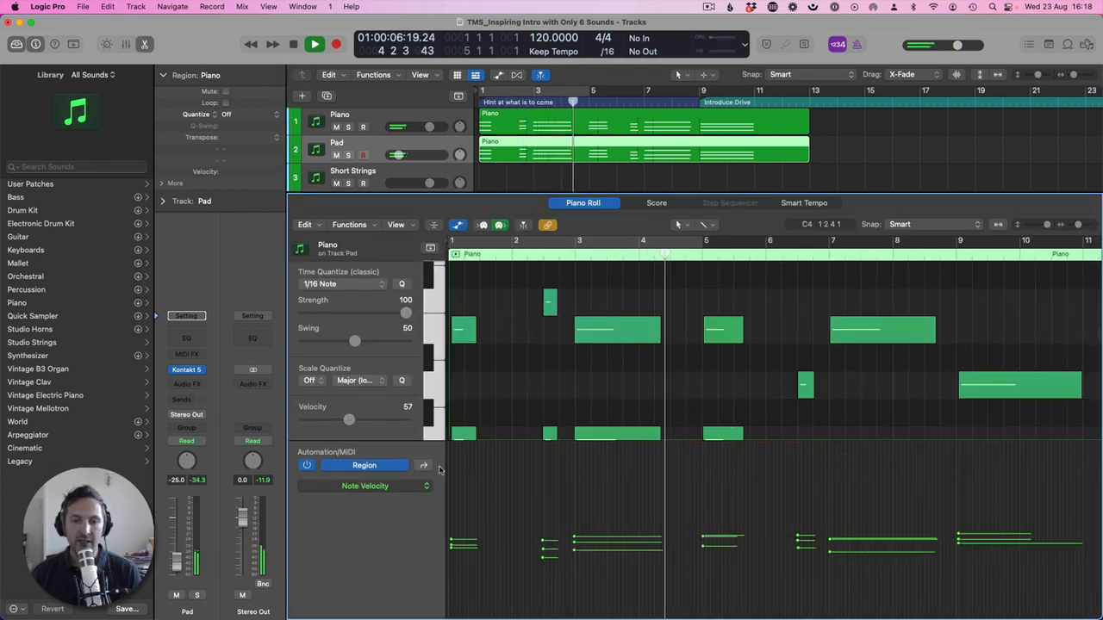
{"action": "left_click_drag", "start_coordinate": [453, 444], "coordinate": [1053, 618]}
{"action": "key", "text": "a"}
{"action": "key", "text": "e"}
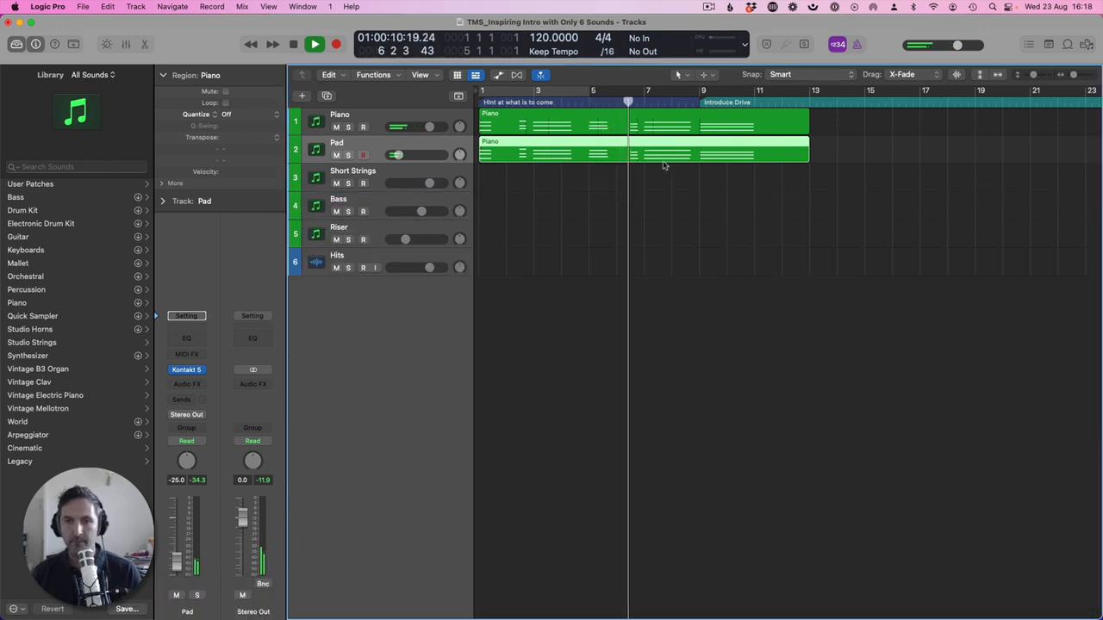
Step: Select all notes in the Pad region and extend them to the following notes, choosing to shorten overlapped notes
{"action": "double_click", "coordinate": [600, 157]}
{"action": "key", "text": "super+a"}
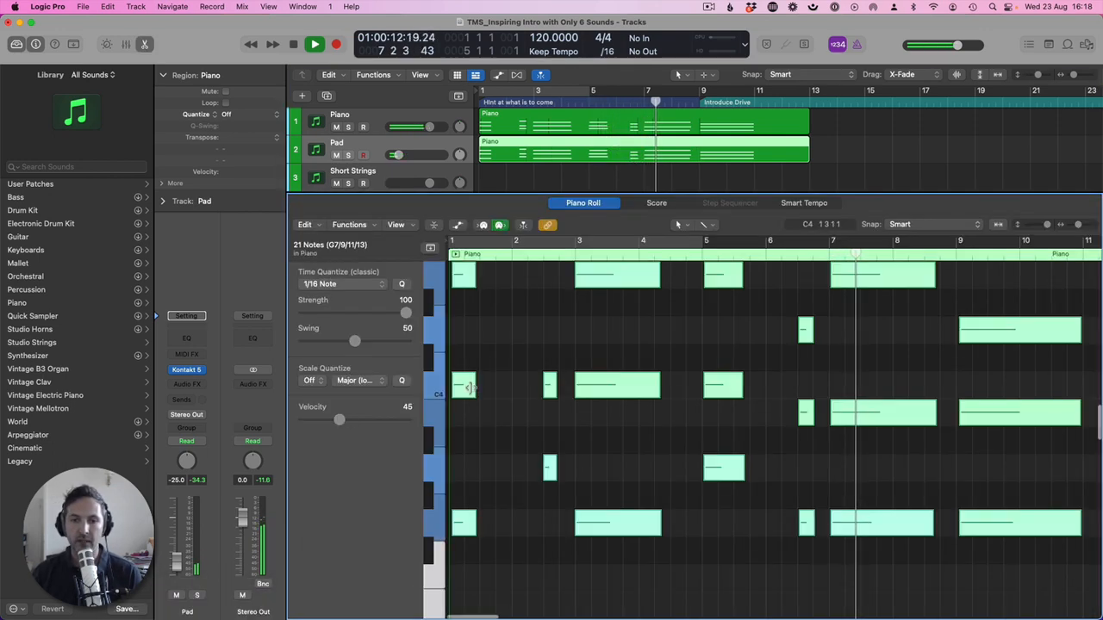
{"action": "right_click", "coordinate": [467, 386]}
{"action": "left_click", "coordinate": [560, 461]}
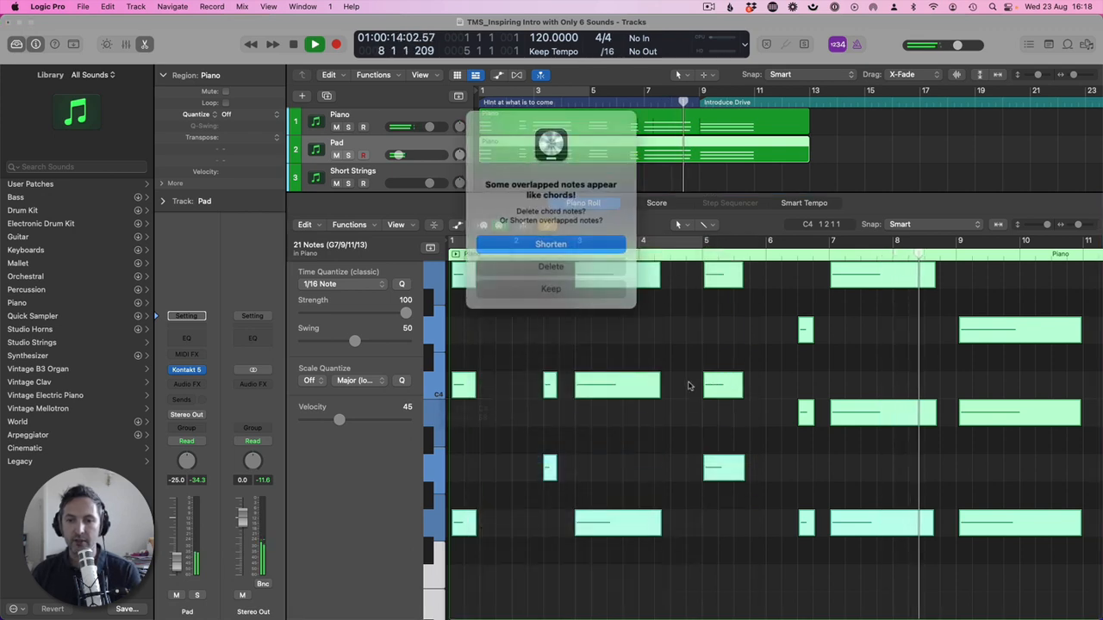
{"action": "left_click", "coordinate": [551, 239]}
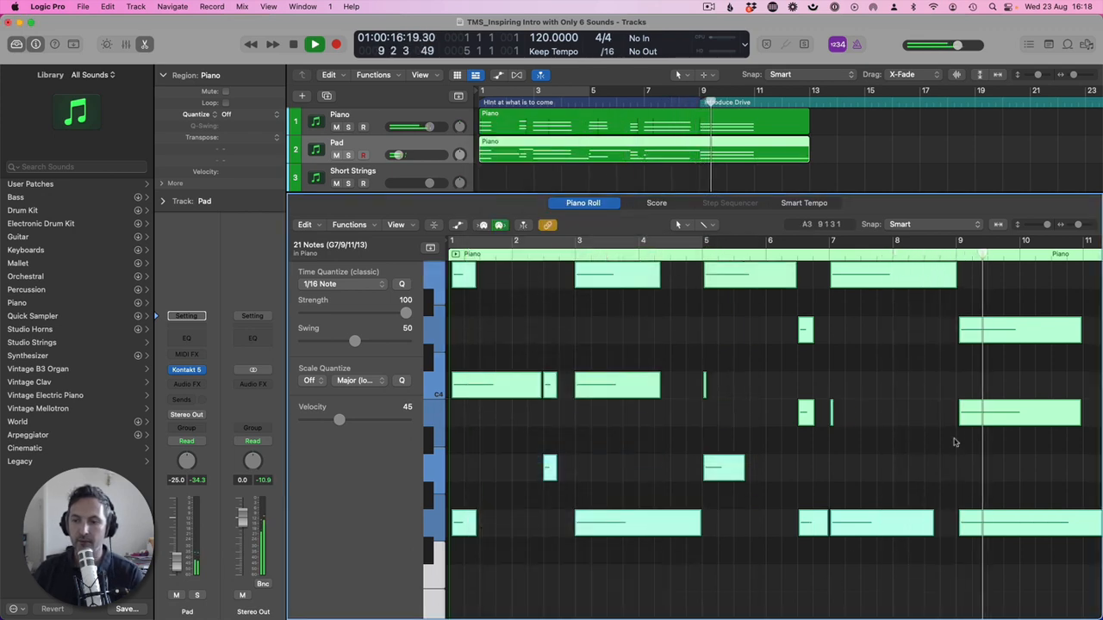
Step: Lengthen the B3 and G3 notes of the Pad region's bar 7 chord so they end at bar 9
{"action": "scroll", "coordinate": [856, 429], "scroll_direction": "up", "scroll_amount": 2}
{"action": "left_click", "coordinate": [855, 428]}
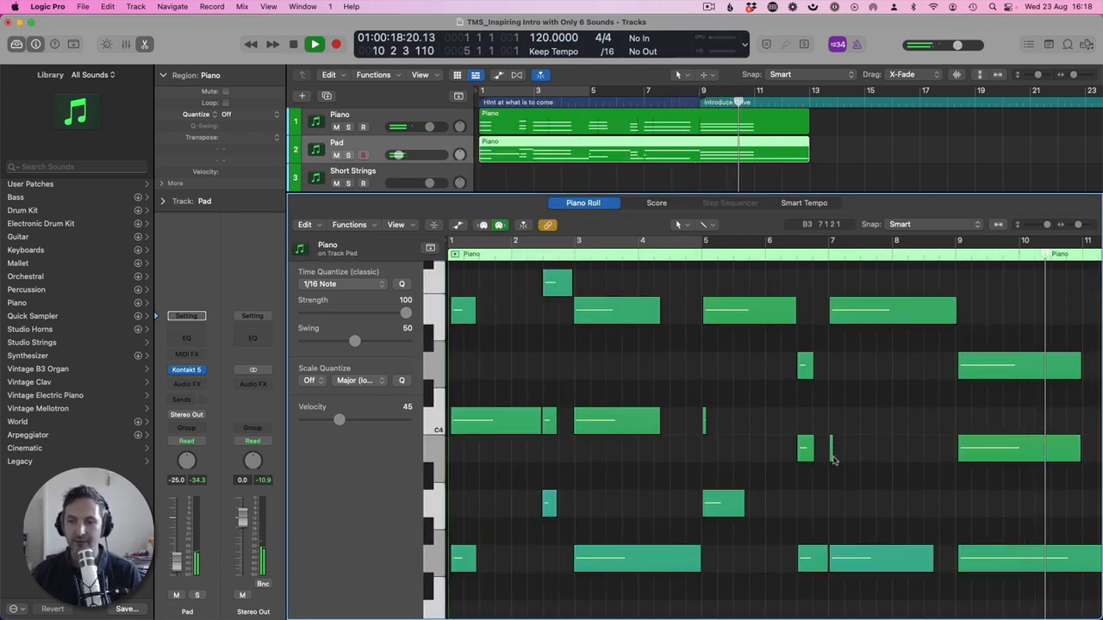
{"action": "left_click_drag", "start_coordinate": [832, 449], "coordinate": [955, 459]}
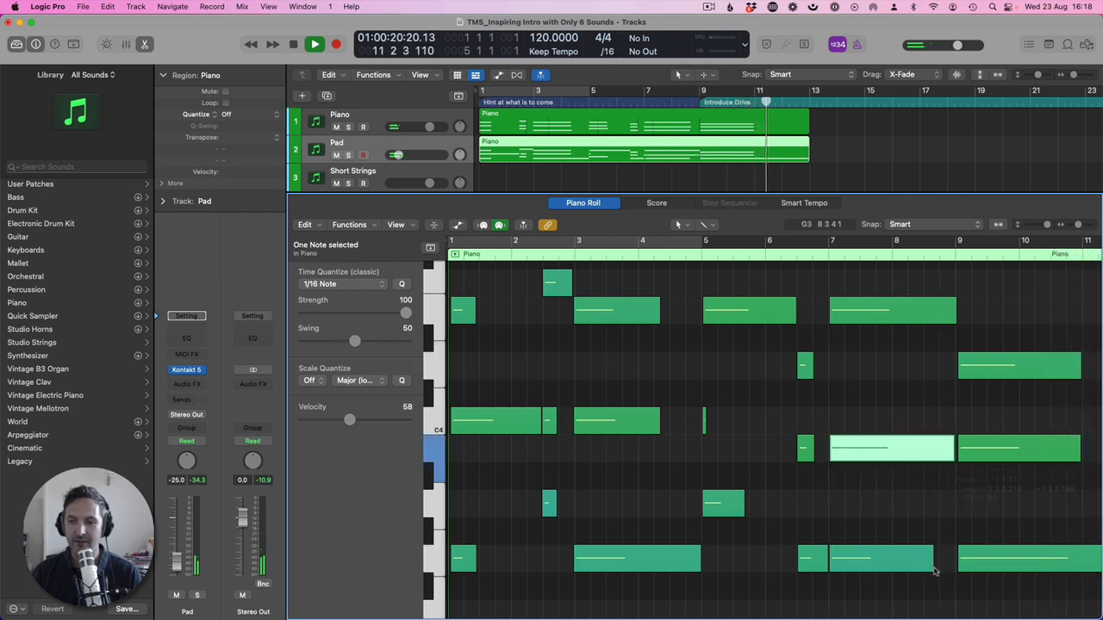
{"action": "left_click_drag", "start_coordinate": [933, 570], "coordinate": [955, 570]}
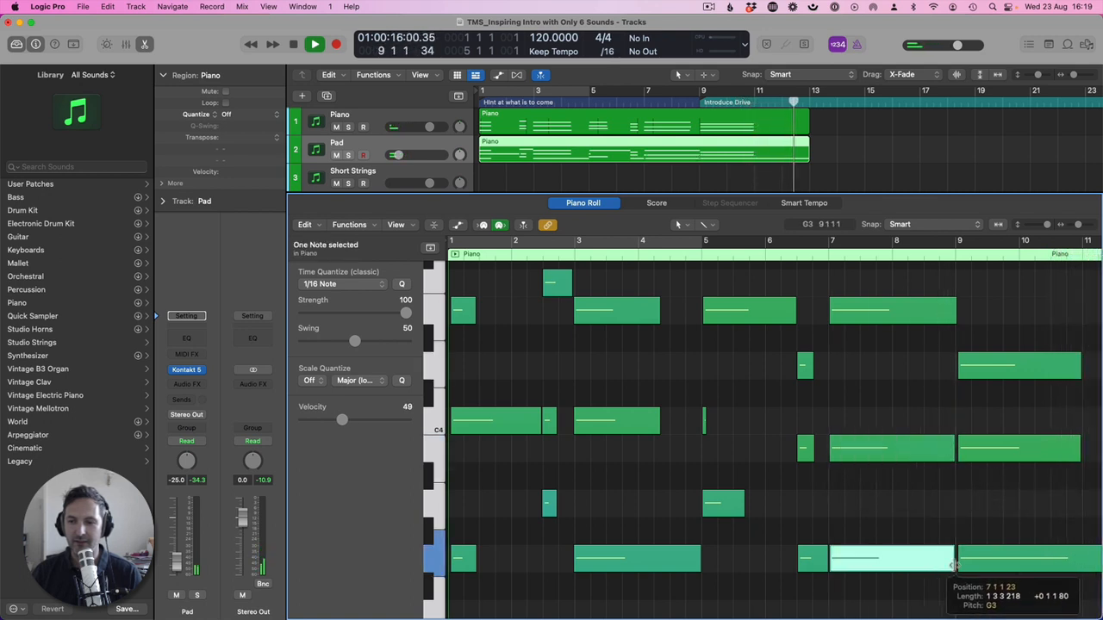
Step: Stop playback and lengthen the C4 and A3 notes of the Pad's bar 5 chord up to the next chord in bar 6
{"action": "scroll", "coordinate": [954, 568], "scroll_direction": "down", "scroll_amount": 3}
{"action": "scroll", "coordinate": [732, 474], "scroll_direction": "up", "scroll_amount": 5}
{"action": "key", "text": "space"}
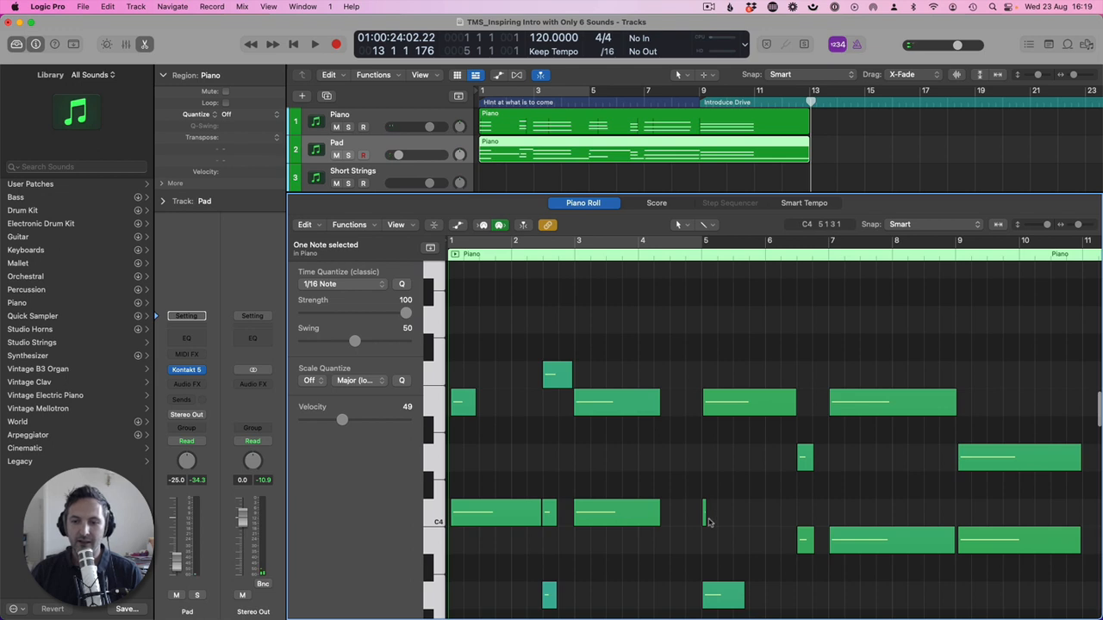
{"action": "left_click_drag", "start_coordinate": [708, 521], "coordinate": [795, 521]}
{"action": "scroll", "coordinate": [758, 558], "scroll_direction": "down", "scroll_amount": 4}
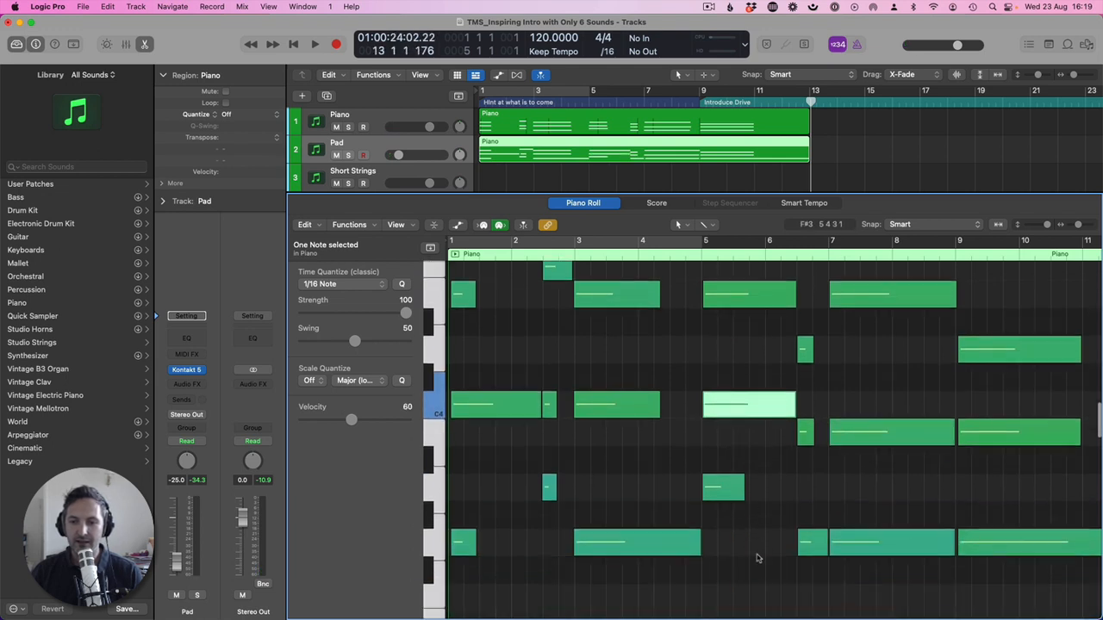
{"action": "key", "text": "space"}
{"action": "key", "text": "space"}
{"action": "scroll", "coordinate": [692, 473], "scroll_direction": "left", "scroll_amount": 15}
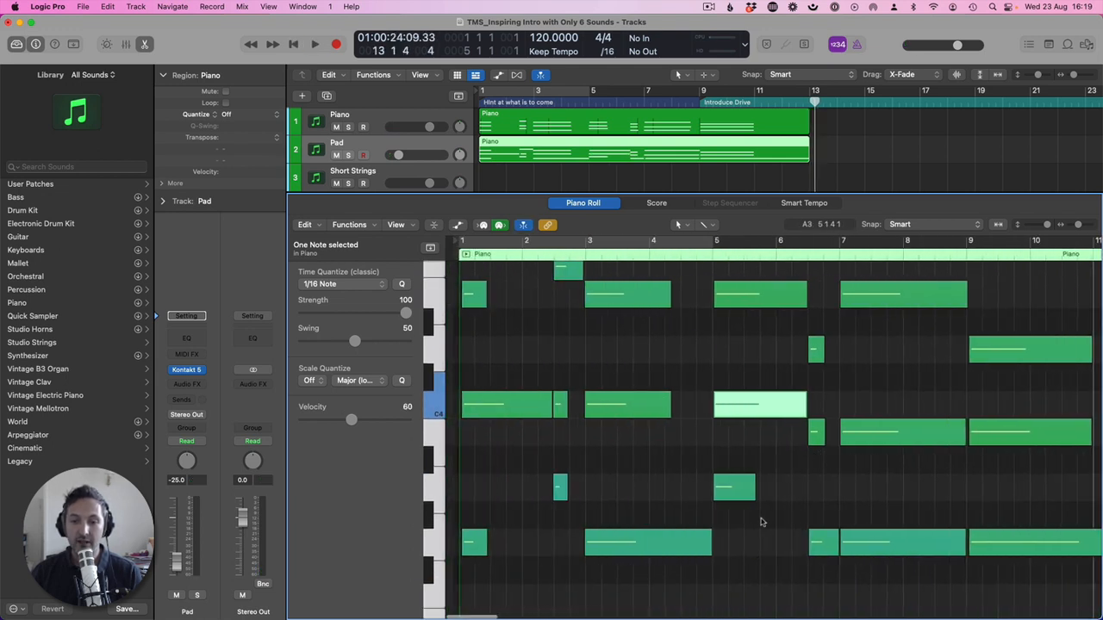
{"action": "left_click_drag", "start_coordinate": [749, 491], "coordinate": [798, 491]}
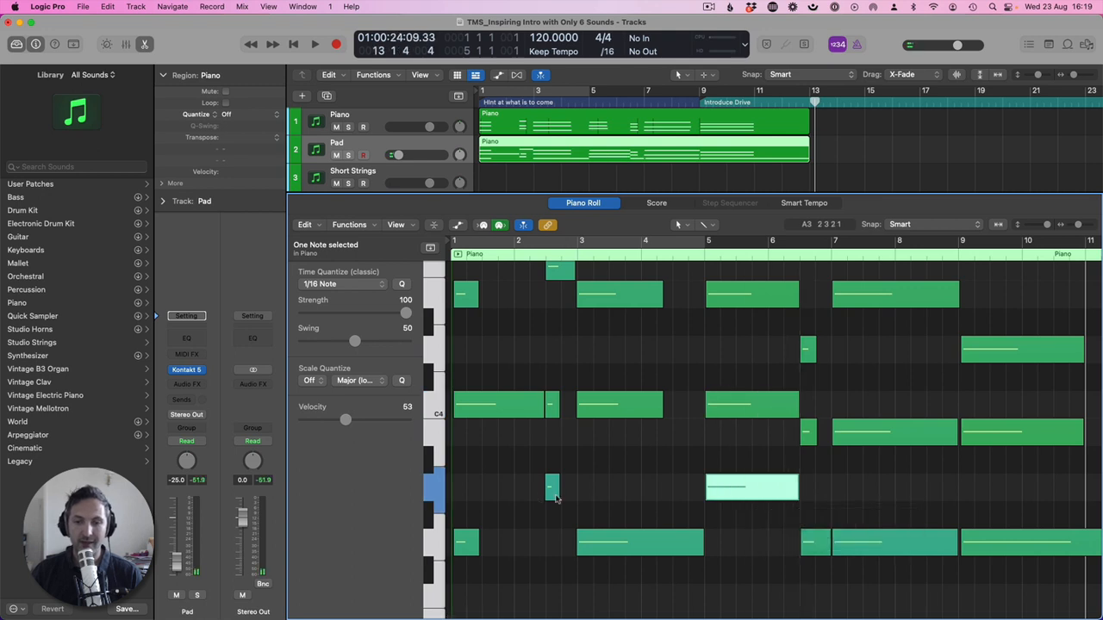
Step: Lengthen the Pad's C4 and A3 notes in bar 2 to bar 3, and bar 1's E4 and G3 up to the bar 2 chord
{"action": "left_click_drag", "start_coordinate": [565, 511], "coordinate": [575, 420]}
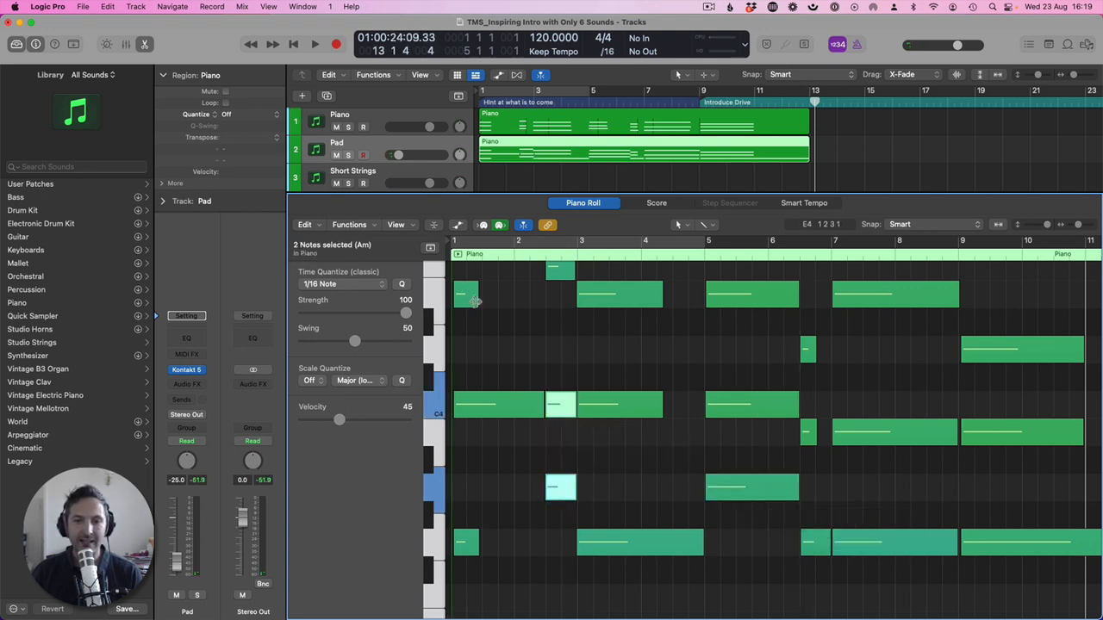
{"action": "left_click_drag", "start_coordinate": [475, 301], "coordinate": [544, 299]}
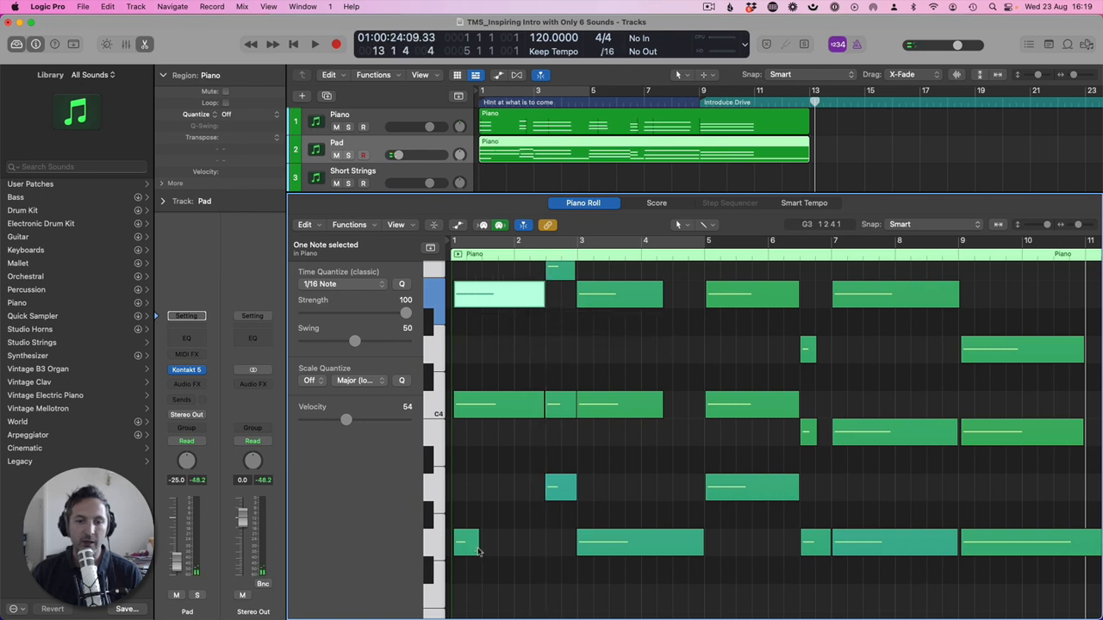
{"action": "left_click_drag", "start_coordinate": [478, 549], "coordinate": [547, 545]}
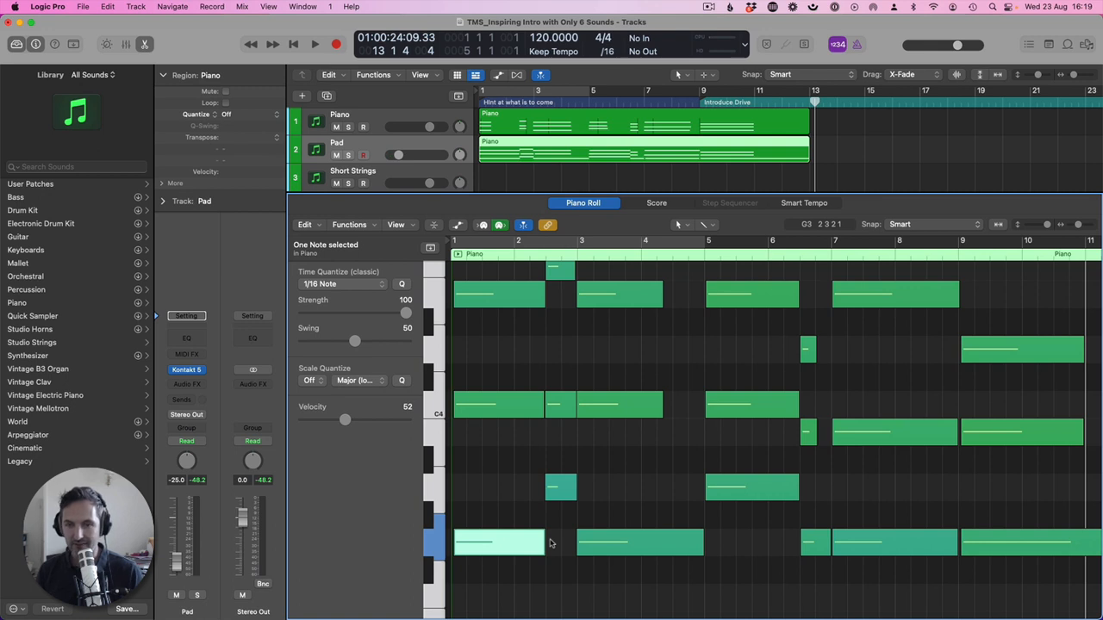
Step: Close the note editor and play back the Piano and Pad parts together from the start
{"action": "key", "text": "p"}
{"action": "key", "text": "Return"}
{"action": "key", "text": "space"}
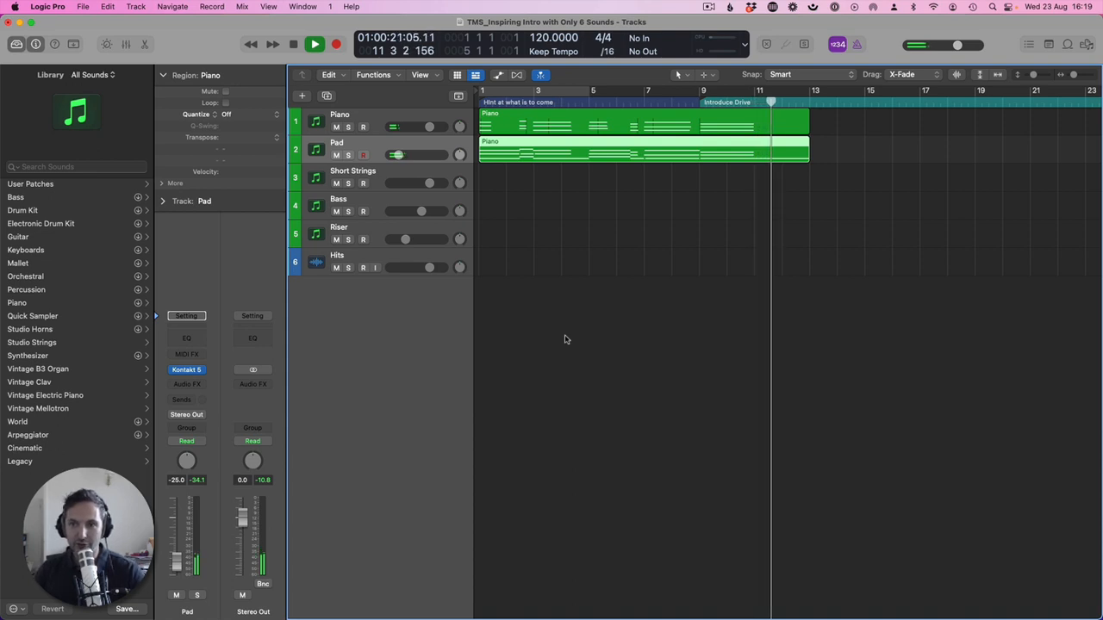
{"action": "key", "text": "space"}
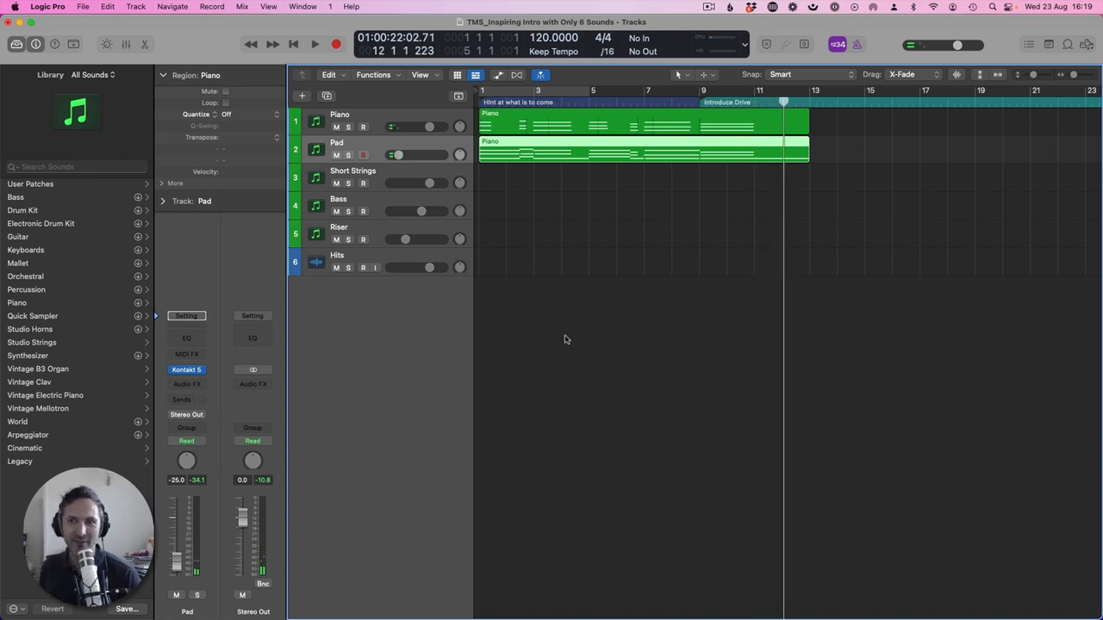
Step: Delete the Piano and Pad material from bar 11 onward, shortening the notes that cross the split point
{"action": "left_click_drag", "start_coordinate": [843, 168], "coordinate": [756, 119]}
{"action": "key", "text": "Delete"}
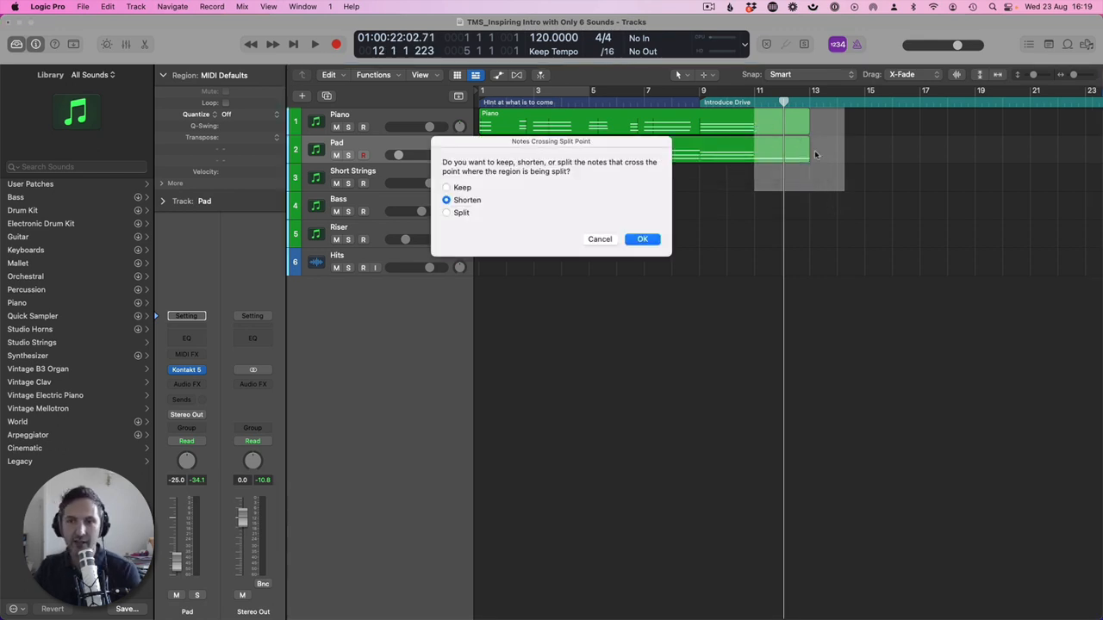
{"action": "key", "text": "Return"}
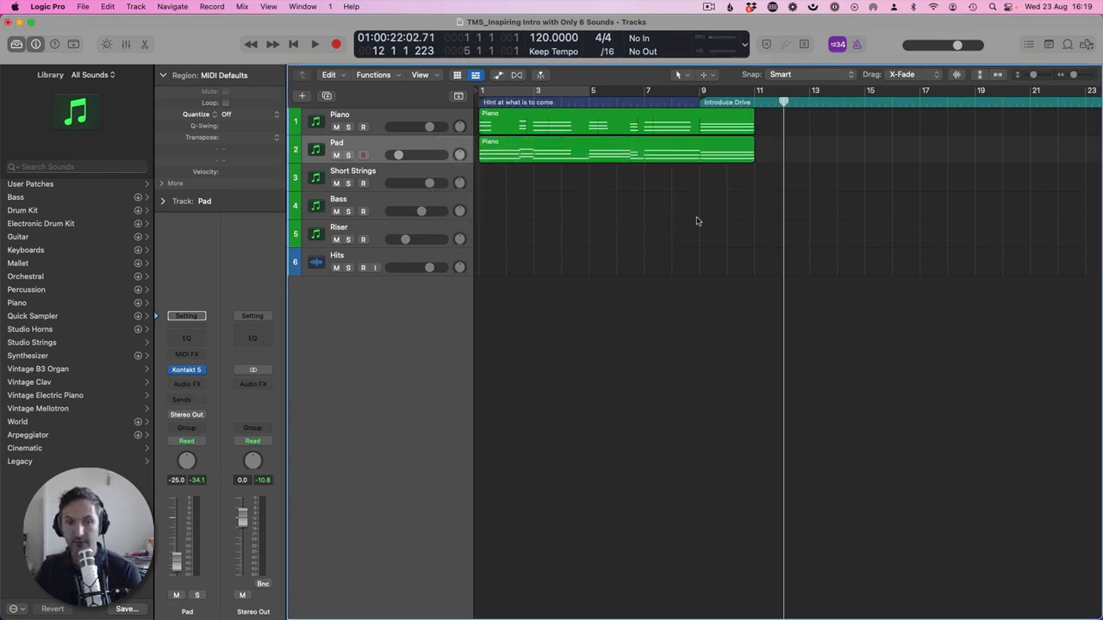
Step: Inspect the Bass track's Kontakt instrument and record a bass part from bar 1 up to bar 11
{"action": "key", "text": "Return"}
{"action": "left_click", "coordinate": [381, 203]}
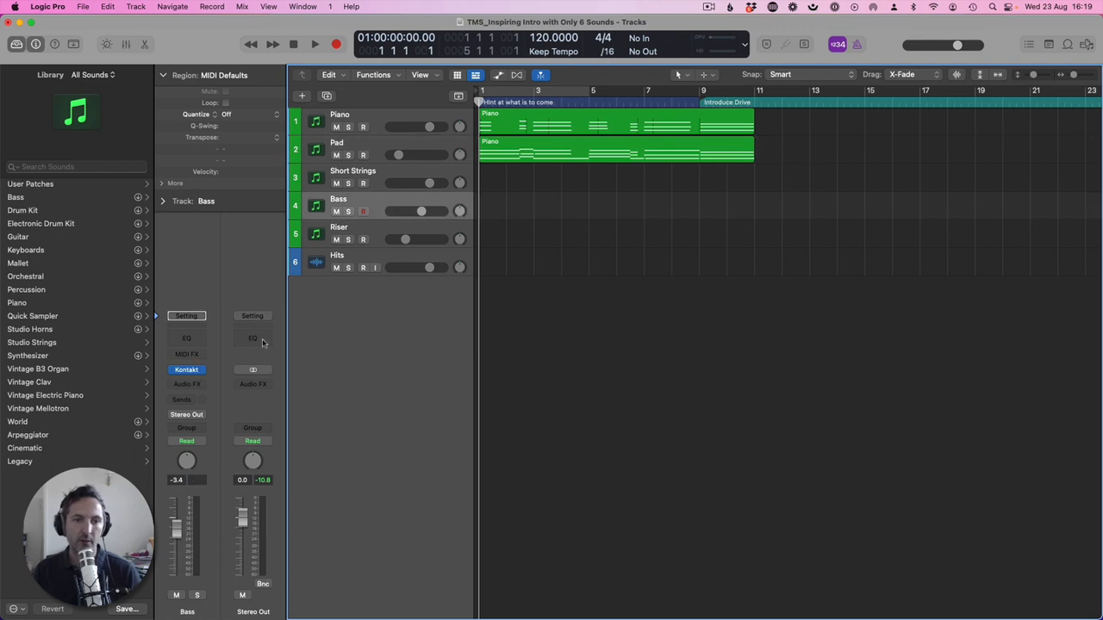
{"action": "left_click", "coordinate": [187, 371]}
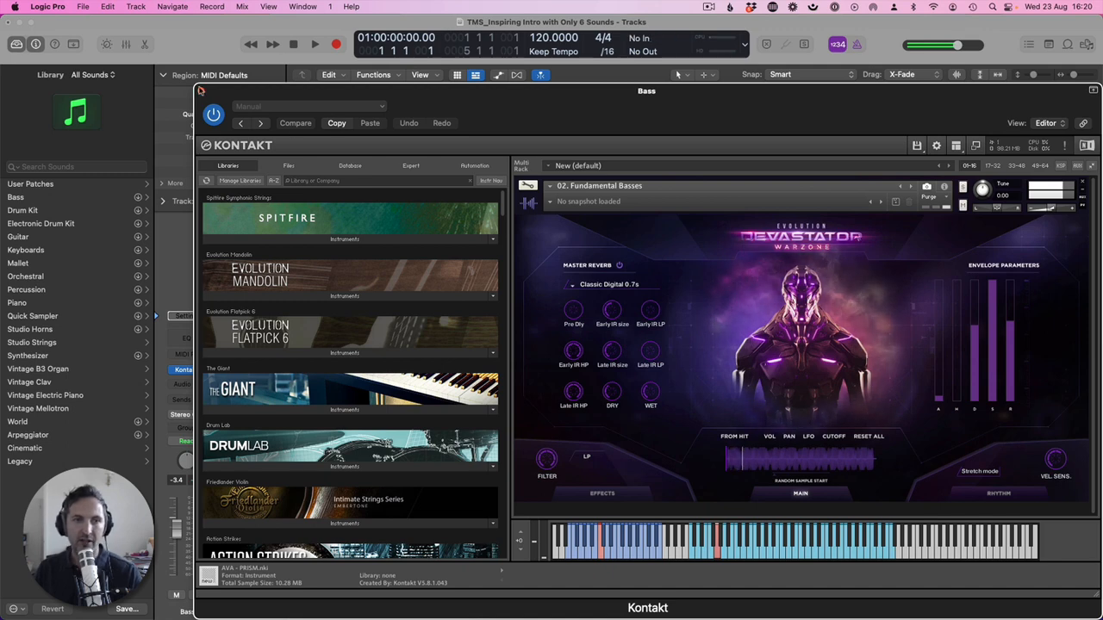
{"action": "left_click", "coordinate": [201, 92]}
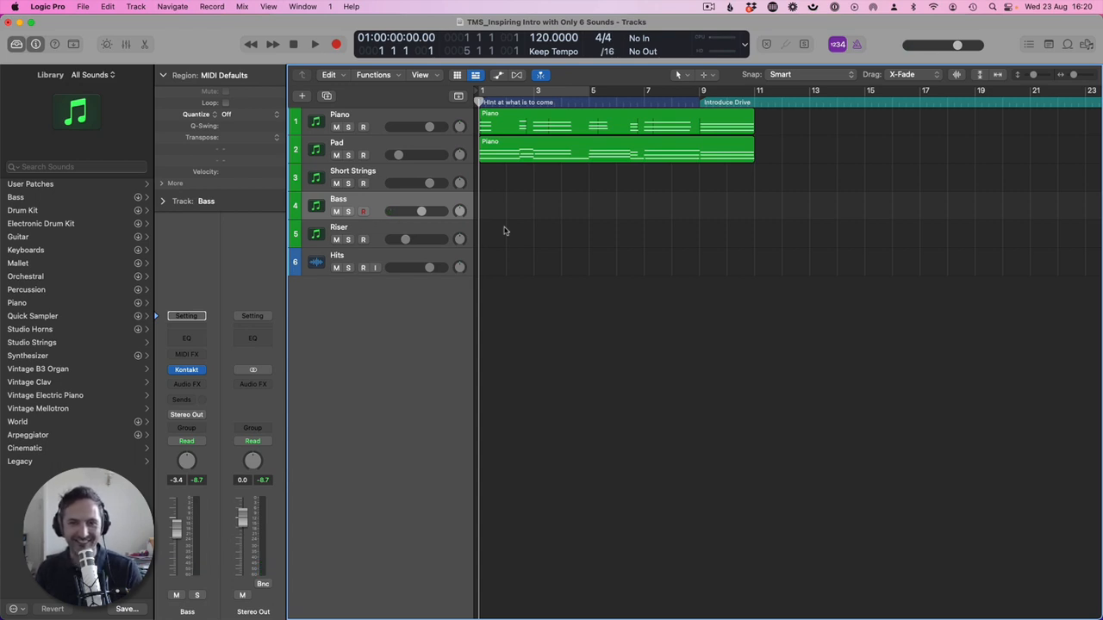
{"action": "key", "text": "r"}
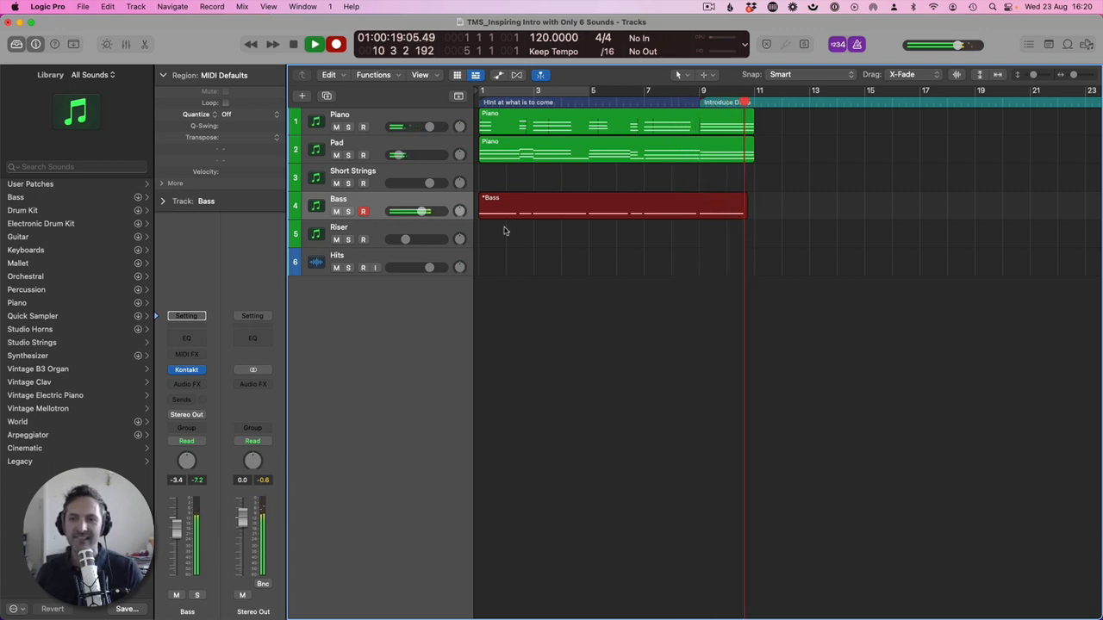
{"action": "key", "text": "space"}
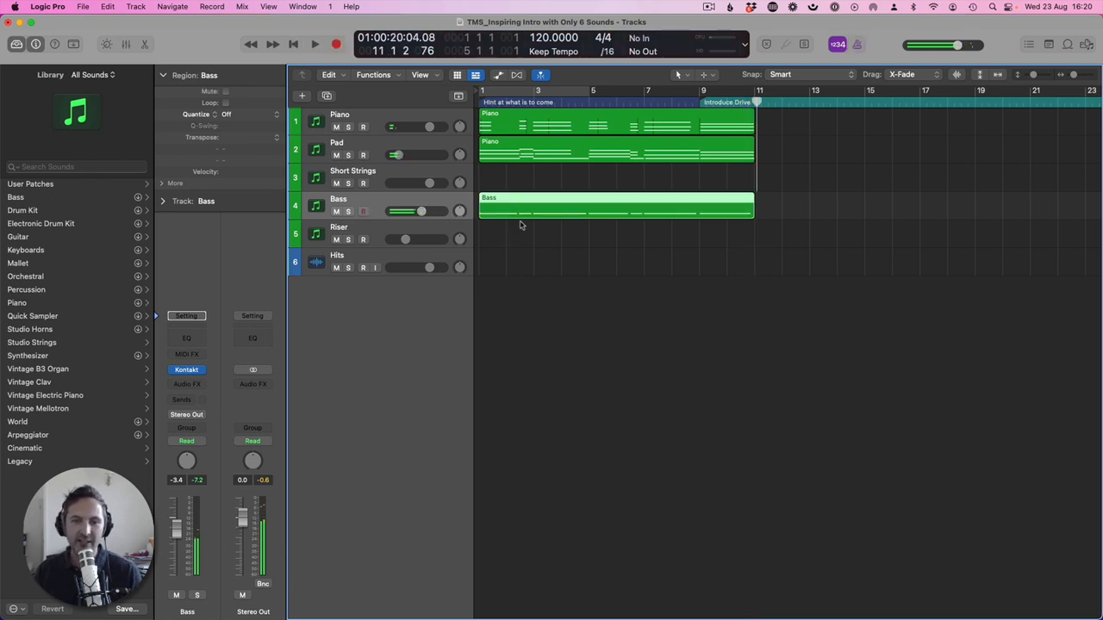
Step: Extend all seven recorded bass notes to the following notes with Force Legato, and trim their ends slightly to leave small gaps
{"action": "key", "text": "p"}
{"action": "key", "text": "super+a"}
{"action": "right_click", "coordinate": [541, 442]}
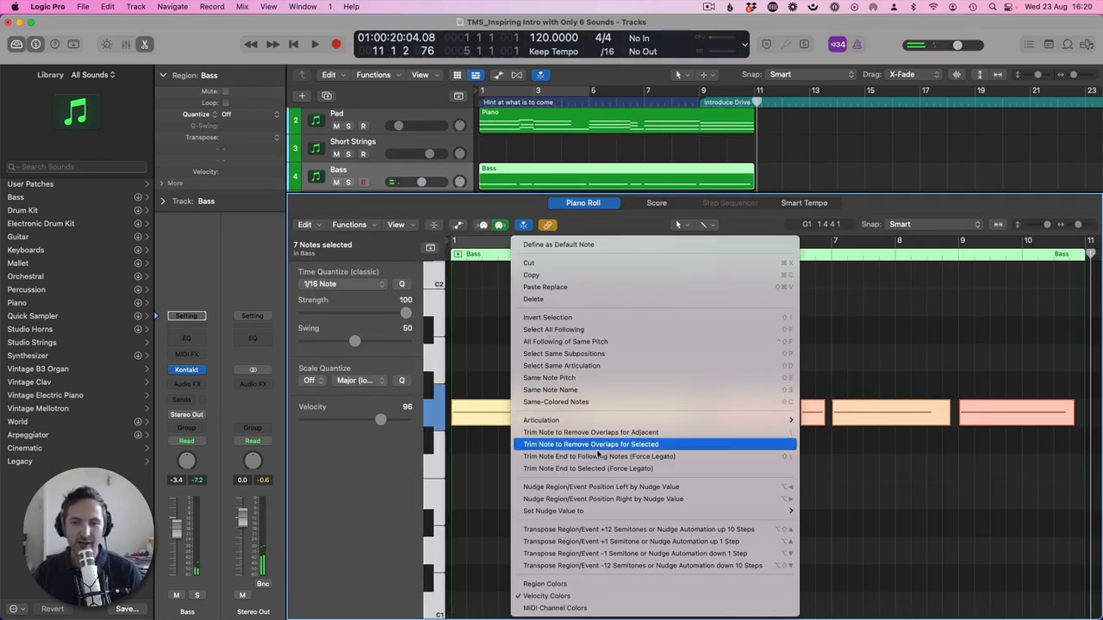
{"action": "left_click", "coordinate": [599, 456]}
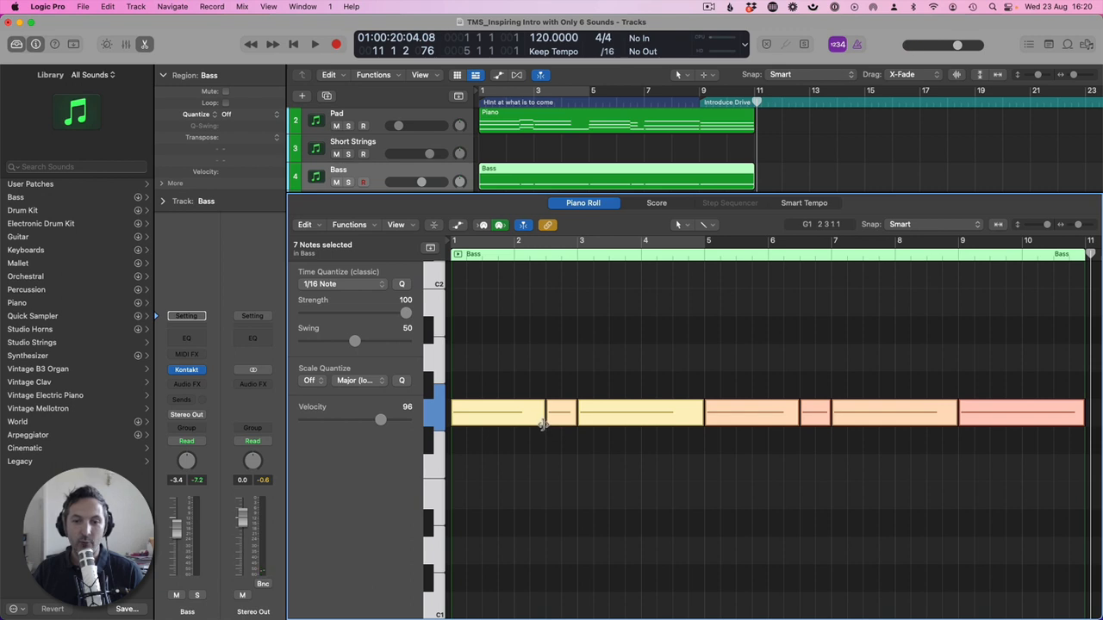
{"action": "left_click_drag", "start_coordinate": [543, 423], "coordinate": [540, 426]}
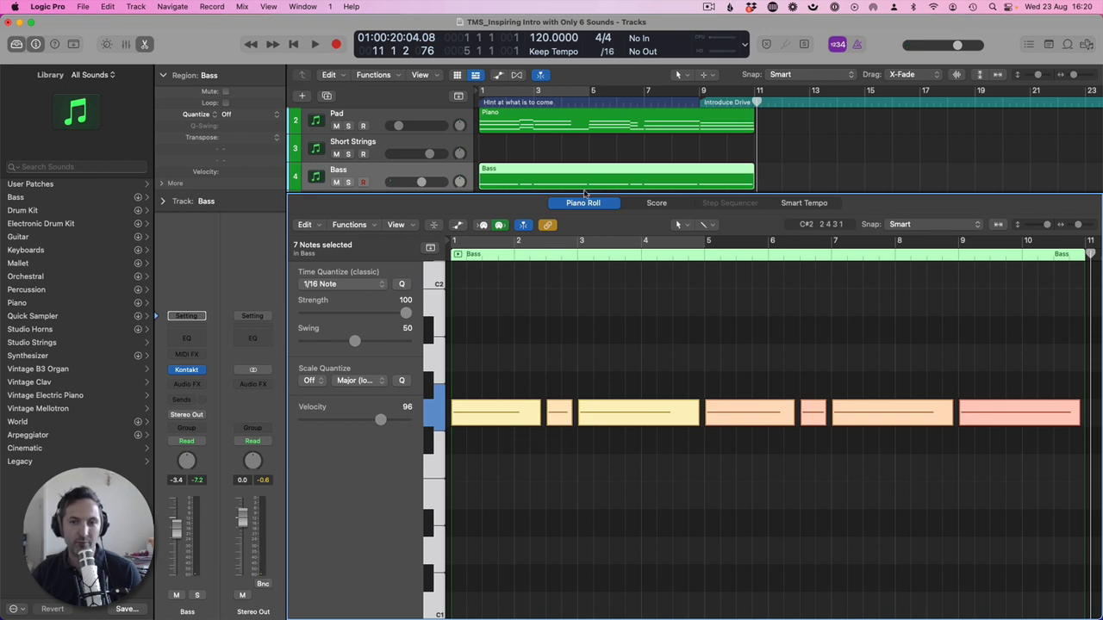
Step: Duplicate the seven bass notes down to C0 and play the doubled part from the start
{"action": "left_click_drag", "start_coordinate": [583, 193], "coordinate": [582, 147]}
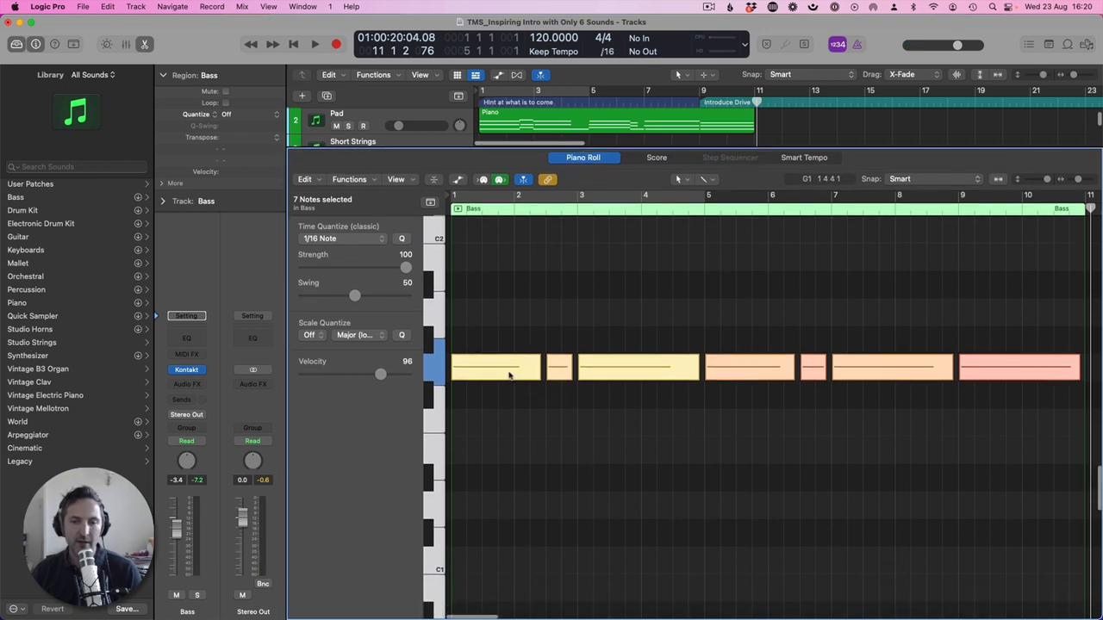
{"action": "left_click_drag", "start_coordinate": [489, 379], "coordinate": [486, 560]}
{"action": "key", "text": "Delete"}
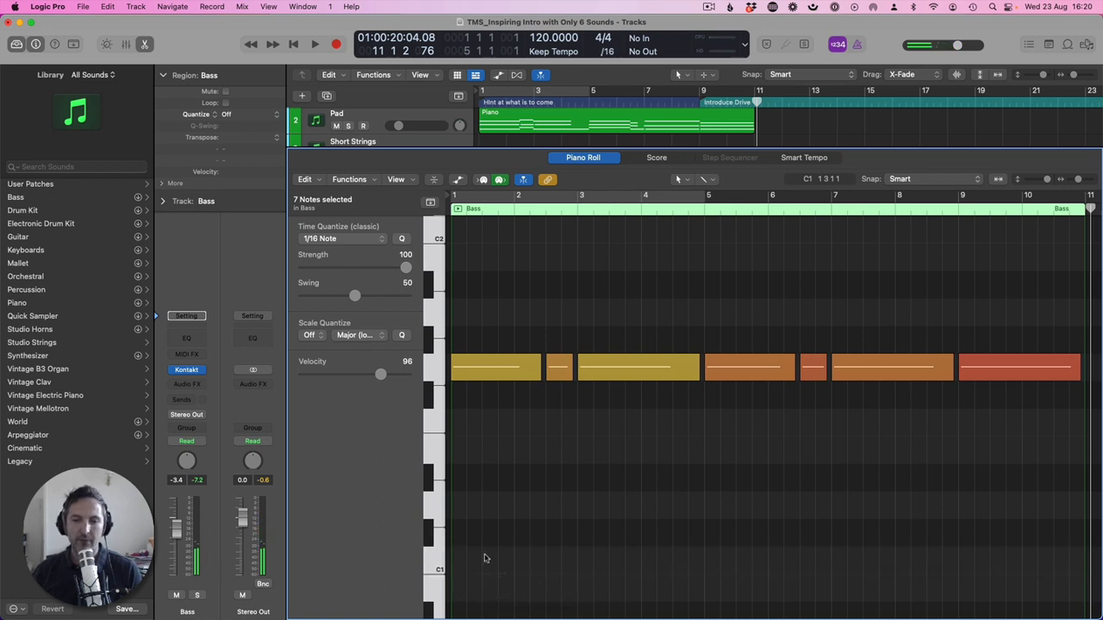
{"action": "key", "text": "space"}
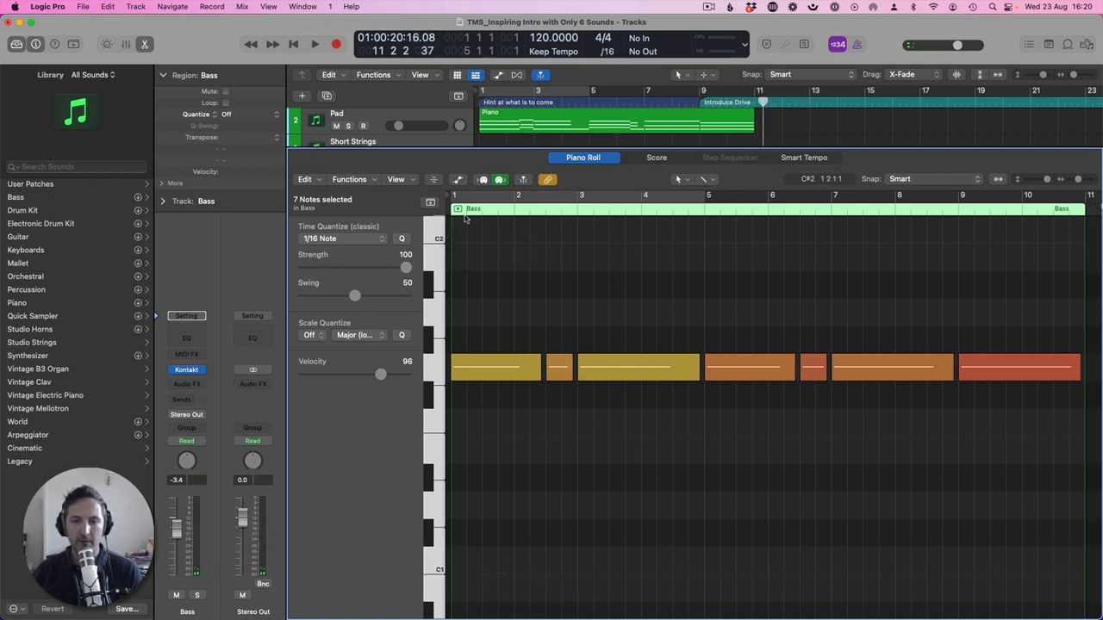
{"action": "key", "text": "Return"}
{"action": "scroll", "coordinate": [500, 316], "scroll_direction": "down", "scroll_amount": 12}
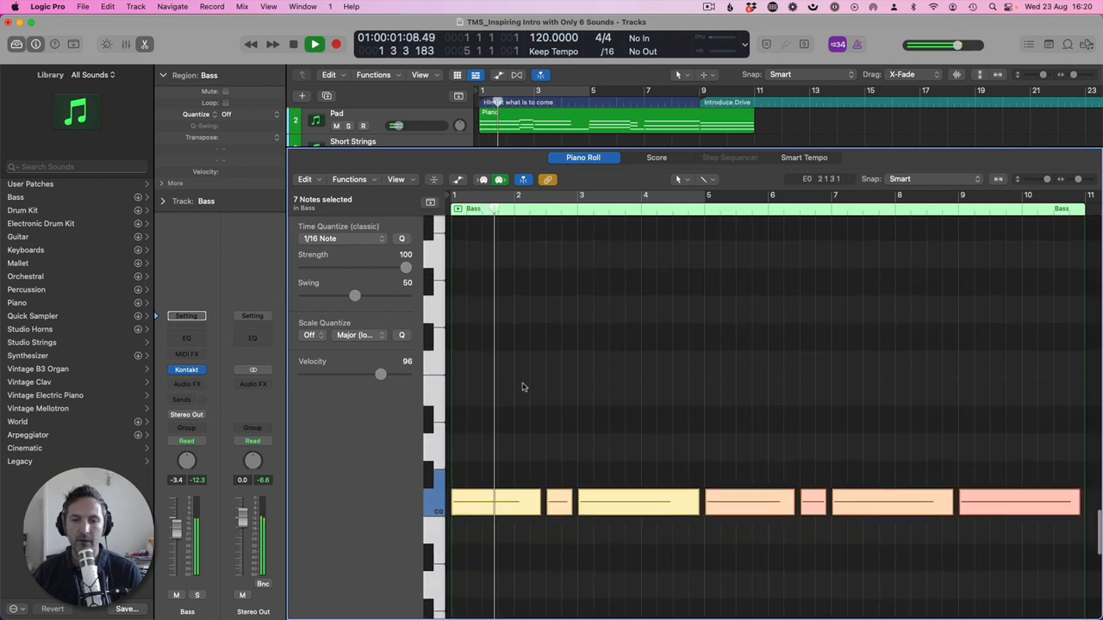
{"action": "key", "text": "space"}
Step: Transpose the seven duplicated bass notes down to C-1 and play the part again
{"action": "left_click", "coordinate": [614, 309]}
{"action": "scroll", "coordinate": [505, 547], "scroll_direction": "up", "scroll_amount": 8}
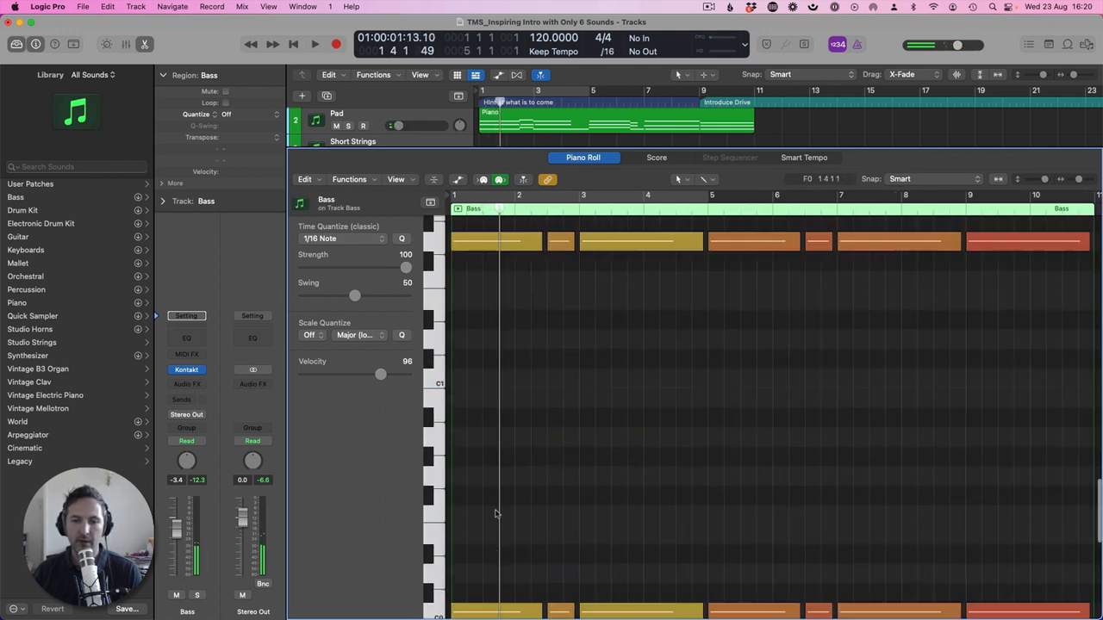
{"action": "scroll", "coordinate": [487, 513], "scroll_direction": "down", "scroll_amount": 3}
{"action": "left_click", "coordinate": [433, 518]}
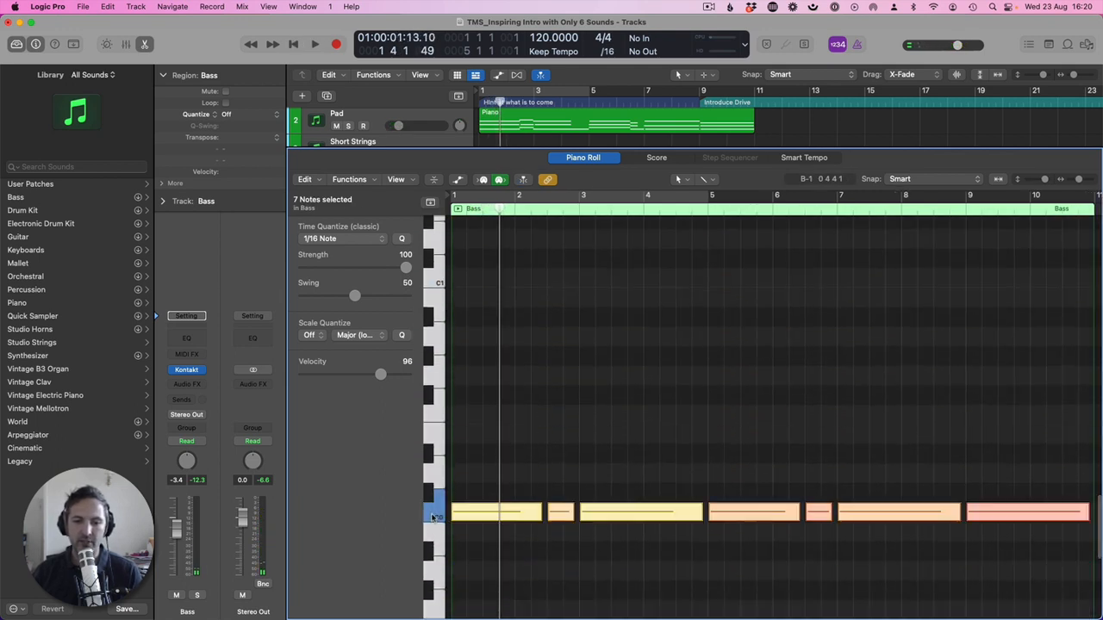
{"action": "key", "text": "BackSpace"}
{"action": "scroll", "coordinate": [517, 517], "scroll_direction": "down", "scroll_amount": 7}
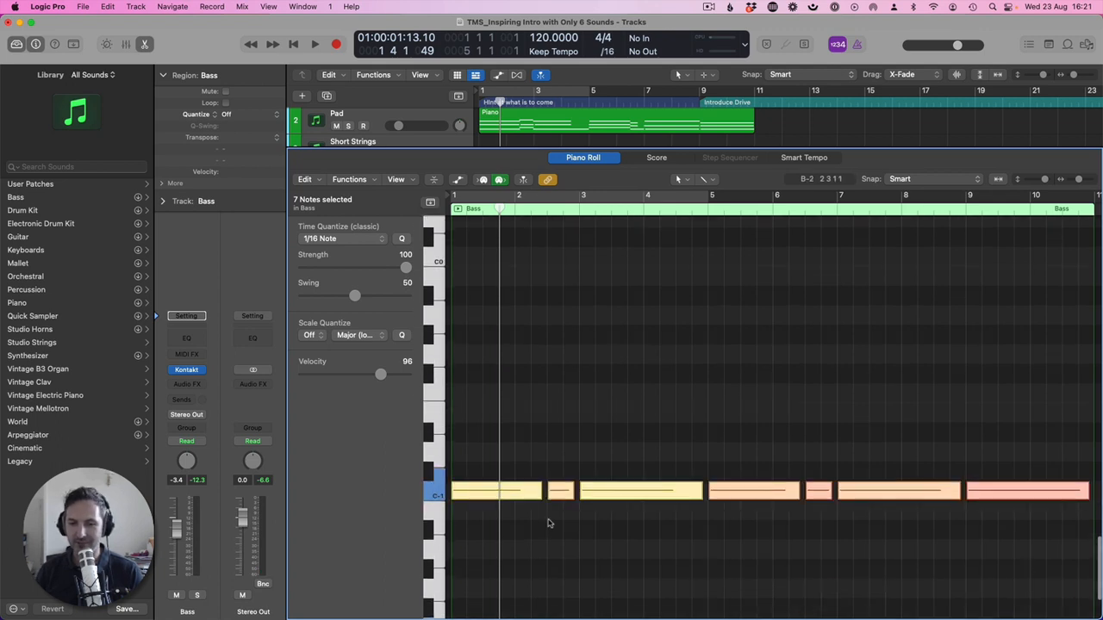
{"action": "key", "text": "Return"}
{"action": "key", "text": "space"}
Step: Raise the lower bass line's short bar 2 note to F-1 and listen to the change
{"action": "left_click", "coordinate": [571, 535]}
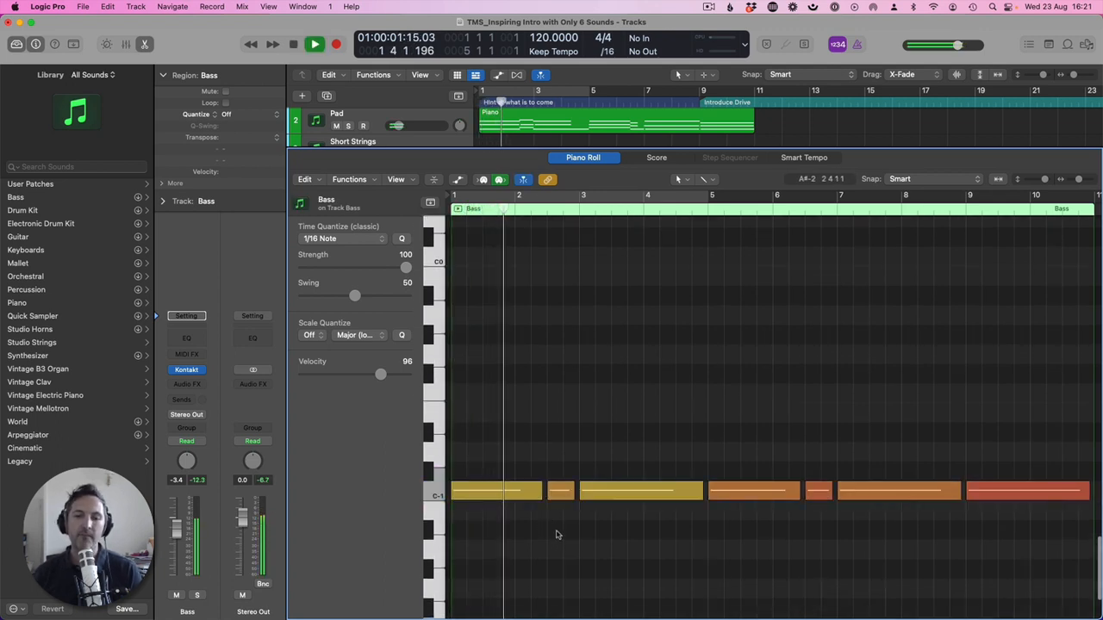
{"action": "left_click_drag", "start_coordinate": [560, 491], "coordinate": [565, 399]}
{"action": "key", "text": "space"}
{"action": "key", "text": "space"}
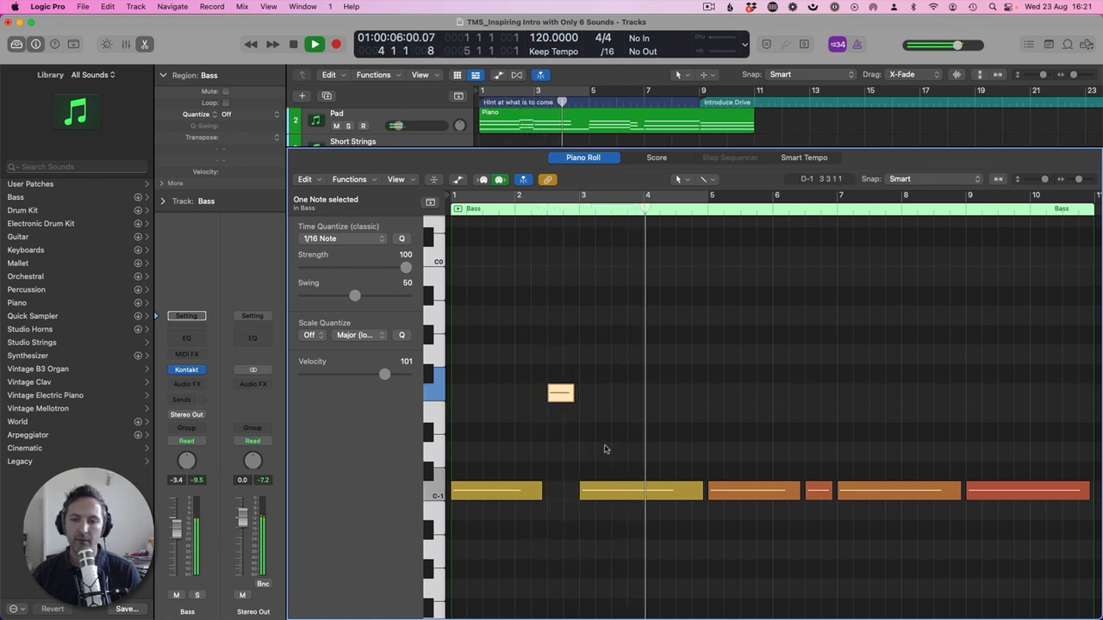
Step: Close the gaps between all 14 bass notes with Force Legato and stop playback
{"action": "key", "text": "super+a"}
{"action": "right_click", "coordinate": [514, 490]}
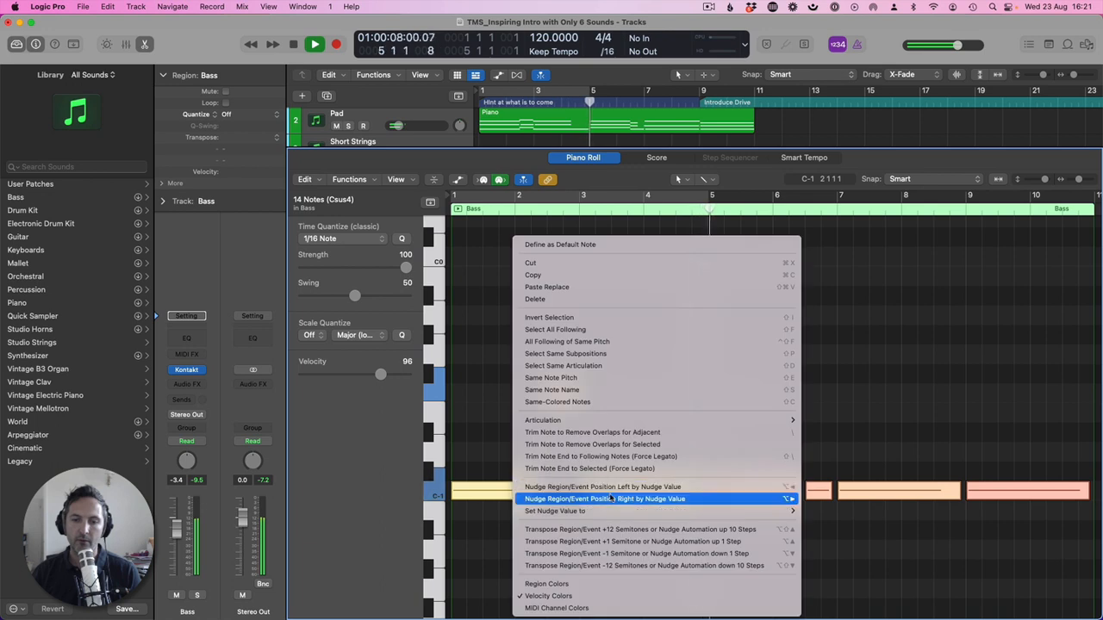
{"action": "left_click", "coordinate": [604, 456]}
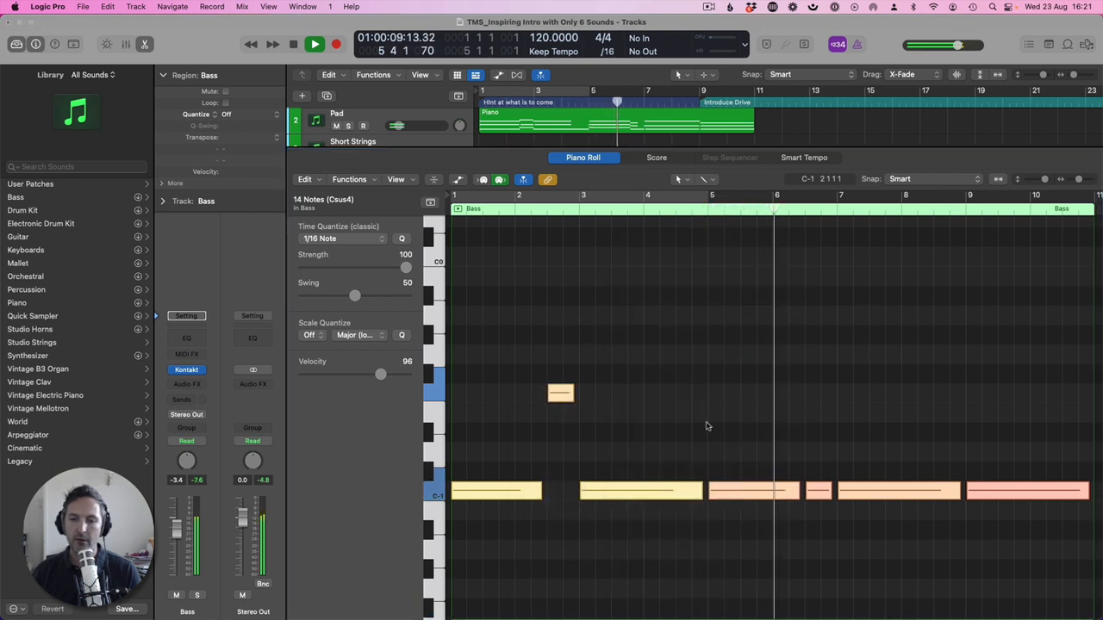
{"action": "key", "text": "Return"}
{"action": "key", "text": "space"}
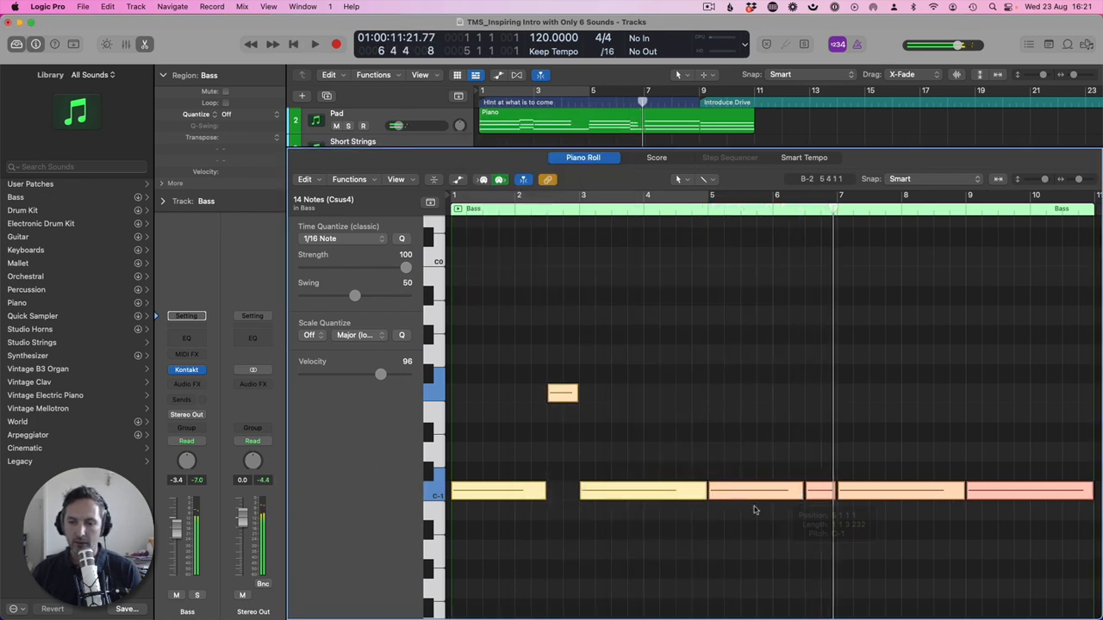
Step: Lower the bar 5 note of the lower bass line to A-2 and its short bar 6 note to G-2
{"action": "left_click", "coordinate": [744, 505]}
{"action": "left_click_drag", "start_coordinate": [744, 494], "coordinate": [746, 552]}
{"action": "scroll", "coordinate": [826, 517], "scroll_direction": "down", "scroll_amount": 1}
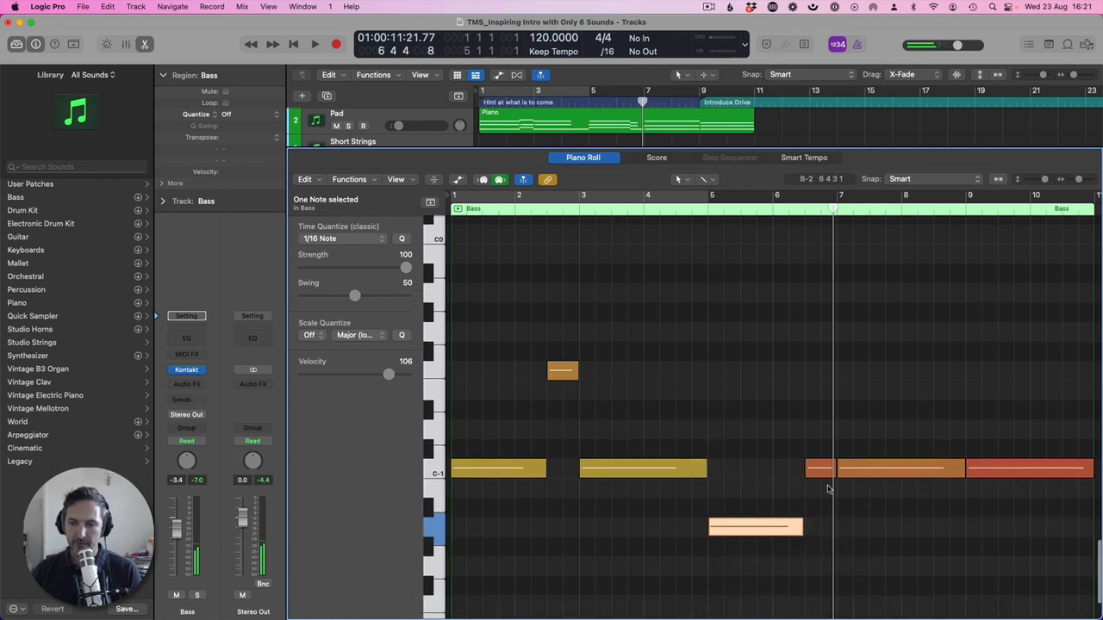
{"action": "left_click_drag", "start_coordinate": [821, 471], "coordinate": [820, 565]}
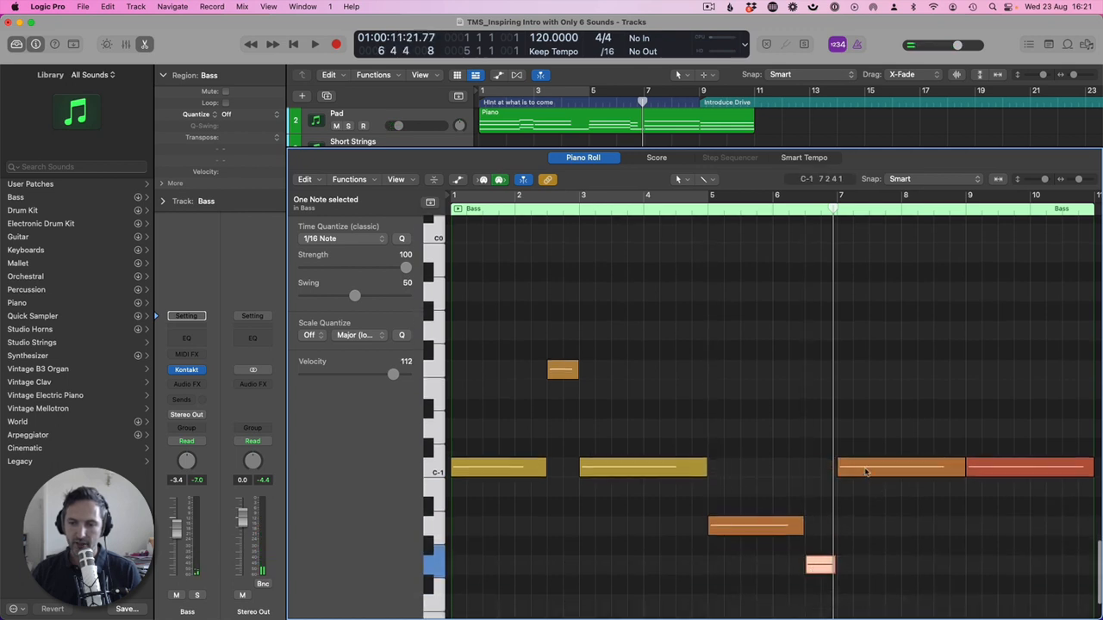
Step: Move the lower bass line's bar 7 note to E-1 and its bar 9 note to G-1
{"action": "scroll", "coordinate": [866, 471], "scroll_direction": "down", "scroll_amount": 1}
{"action": "left_click_drag", "start_coordinate": [866, 447], "coordinate": [867, 591]}
{"action": "key", "text": "alt+shift+Up"}
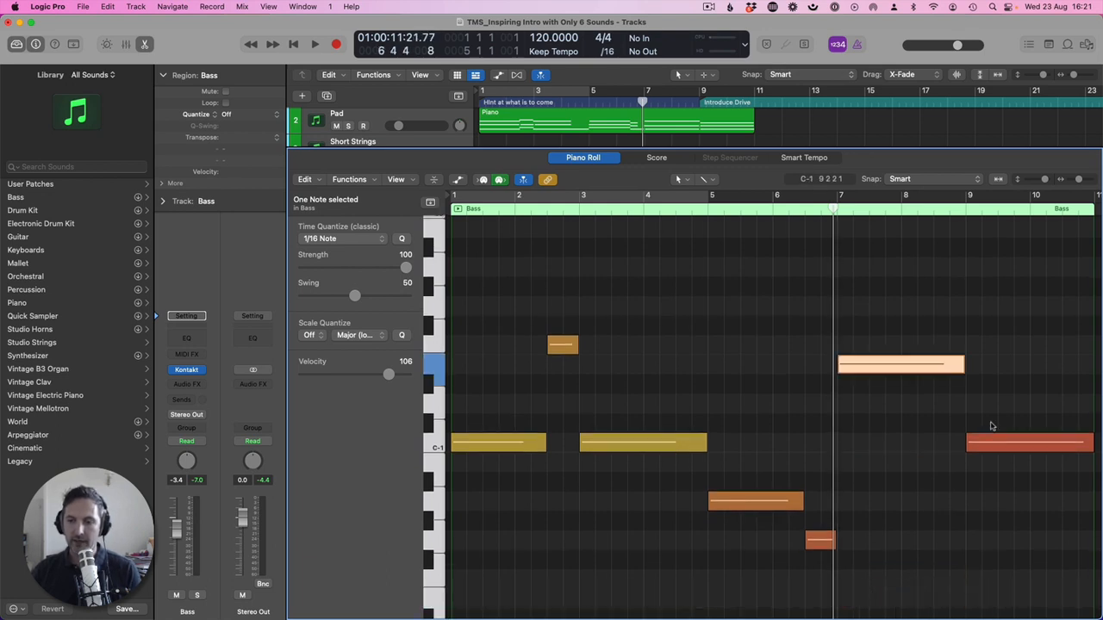
{"action": "left_click_drag", "start_coordinate": [1000, 447], "coordinate": [1000, 547]}
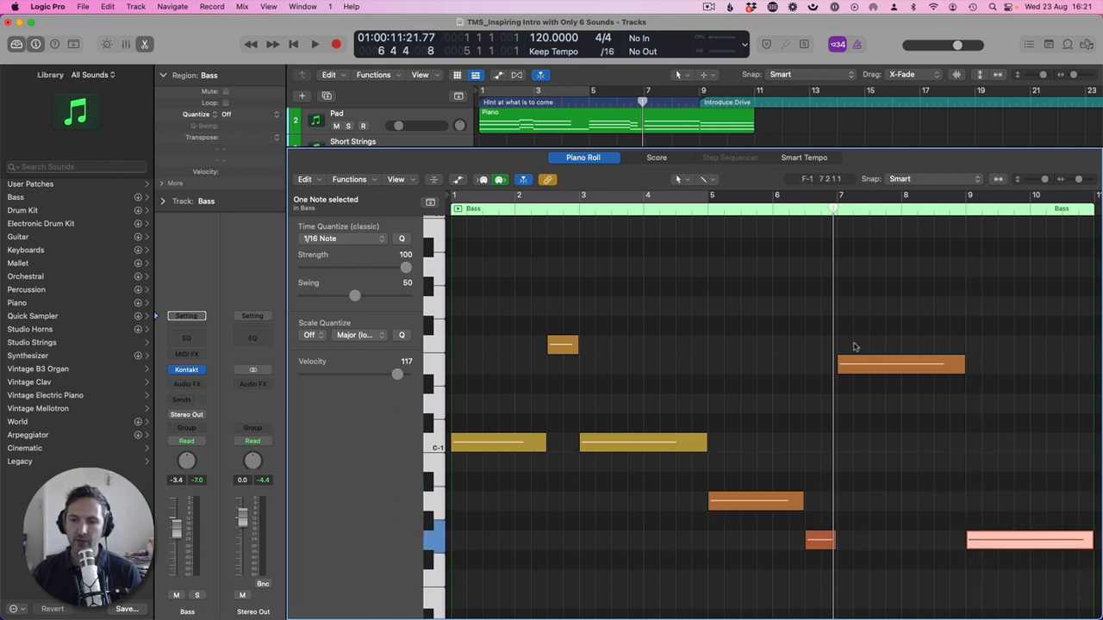
Step: Play back the edited bass line, return to the start and close the note editor
{"action": "key", "text": "space"}
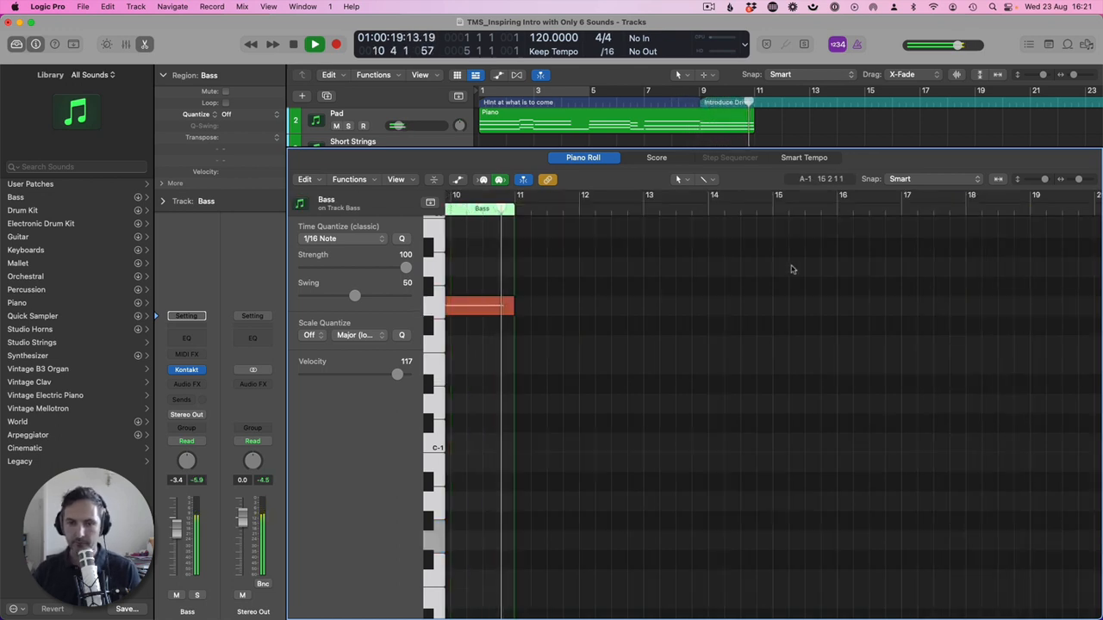
{"action": "key", "text": "space"}
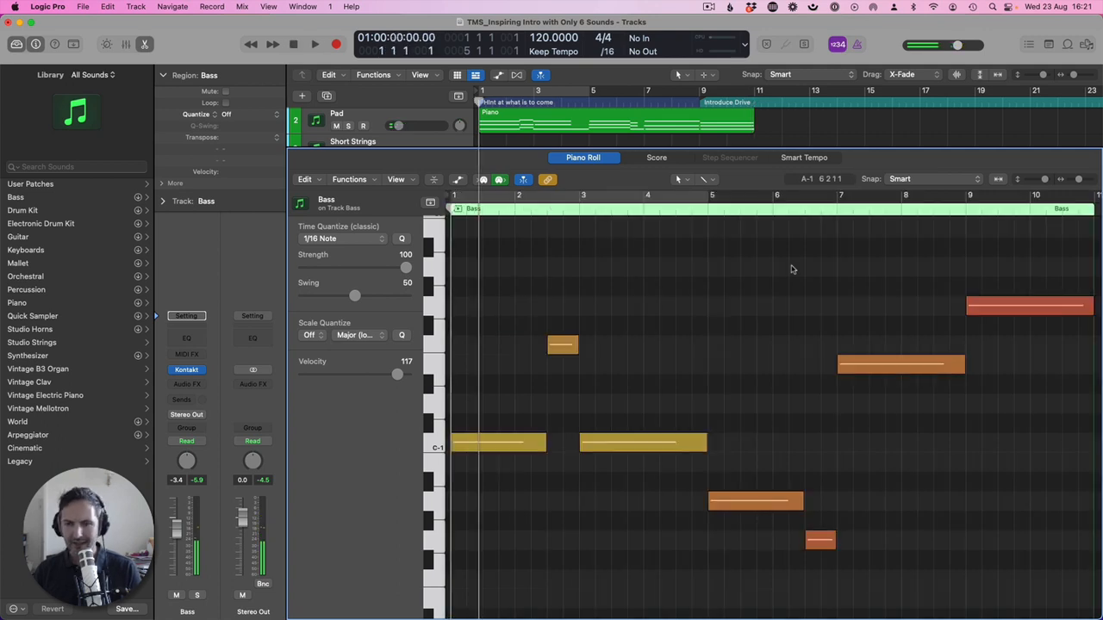
{"action": "key", "text": "p"}
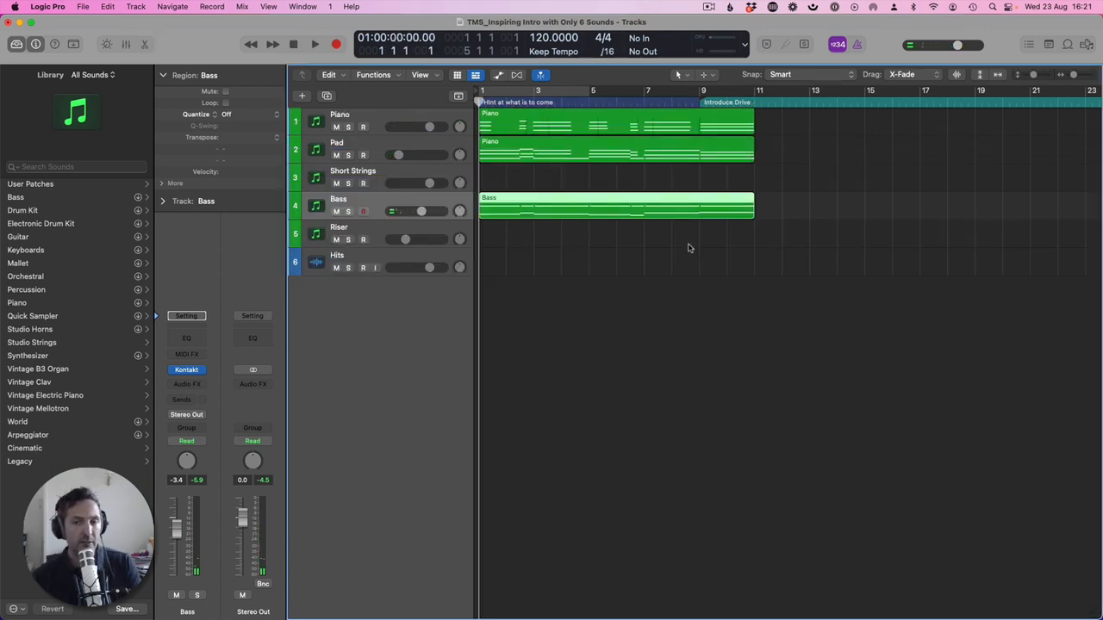
Step: Lower the Bass track's volume to -5.9 dB while playing the arrangement from the start
{"action": "key", "text": "space"}
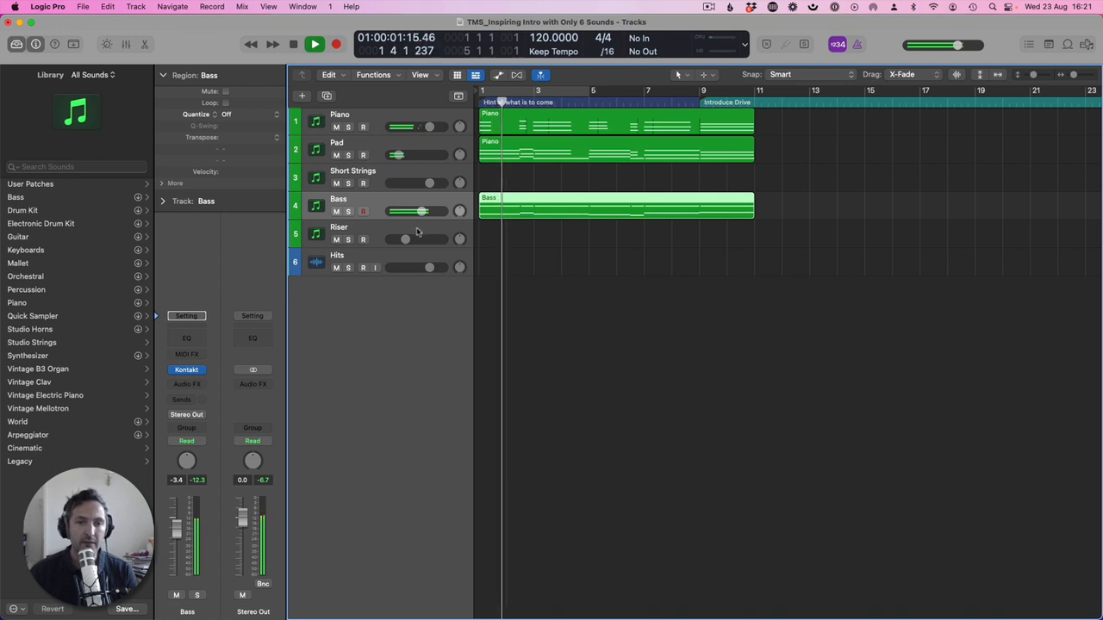
{"action": "left_click_drag", "start_coordinate": [423, 211], "coordinate": [416, 211]}
{"action": "left_click", "coordinate": [527, 226]}
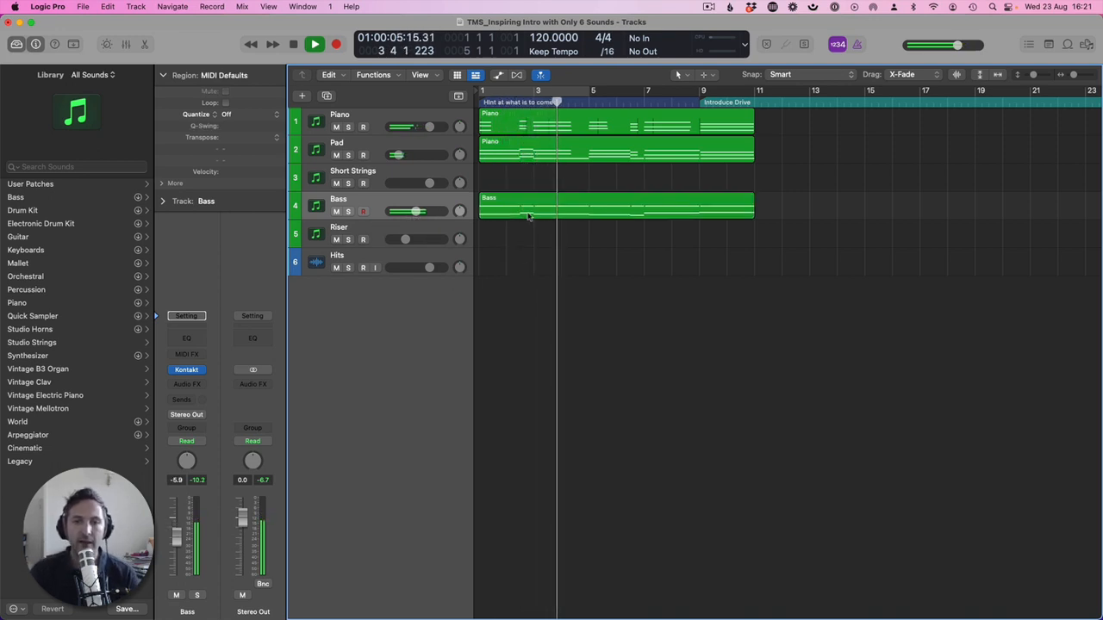
{"action": "key", "text": "space"}
Step: Try the lower bass line's short bar 2 note an octave lower in playback from the start, and undo the change
{"action": "double_click", "coordinate": [540, 221]}
{"action": "scroll", "coordinate": [593, 421], "scroll_direction": "up", "scroll_amount": 2}
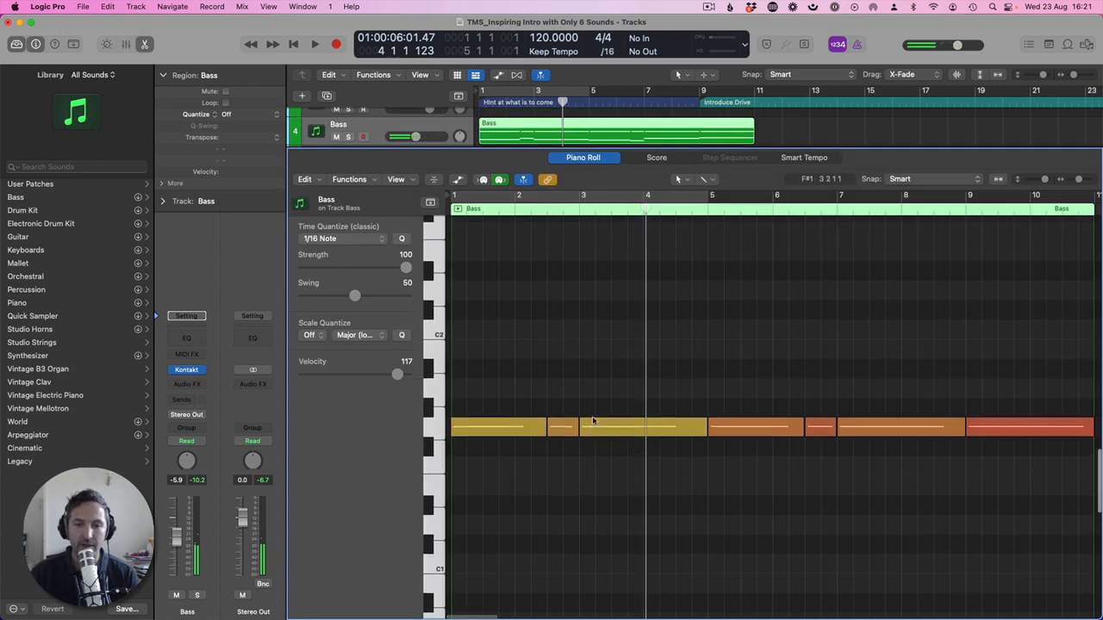
{"action": "scroll", "coordinate": [593, 422], "scroll_direction": "down", "scroll_amount": 15}
{"action": "left_click_drag", "start_coordinate": [549, 361], "coordinate": [589, 425]}
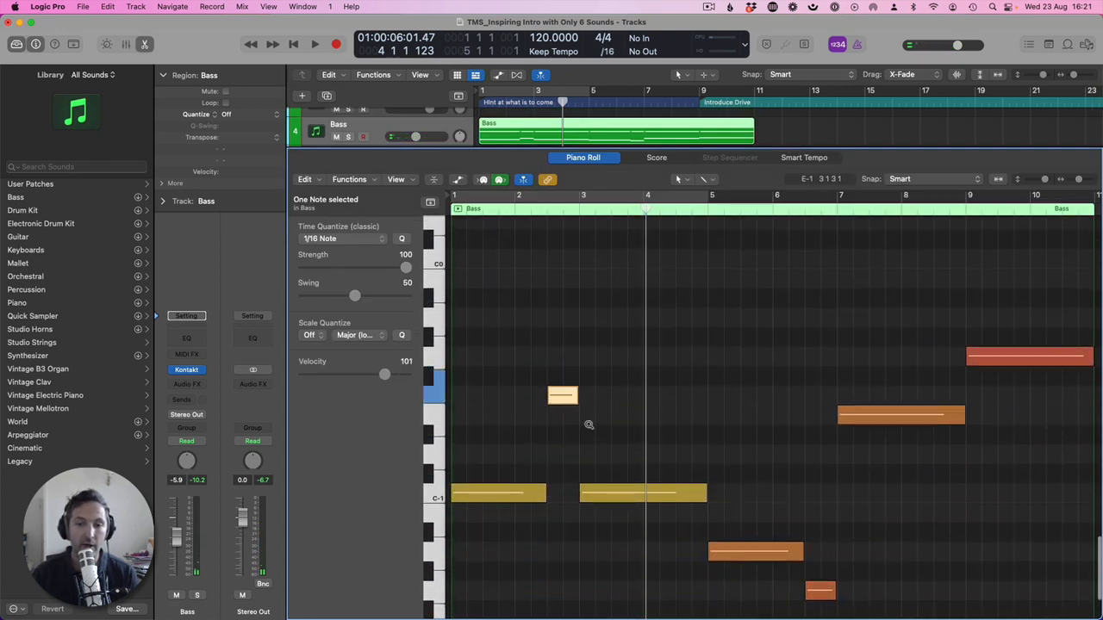
{"action": "key", "text": "Delete"}
{"action": "key", "text": "Return"}
{"action": "key", "text": "space"}
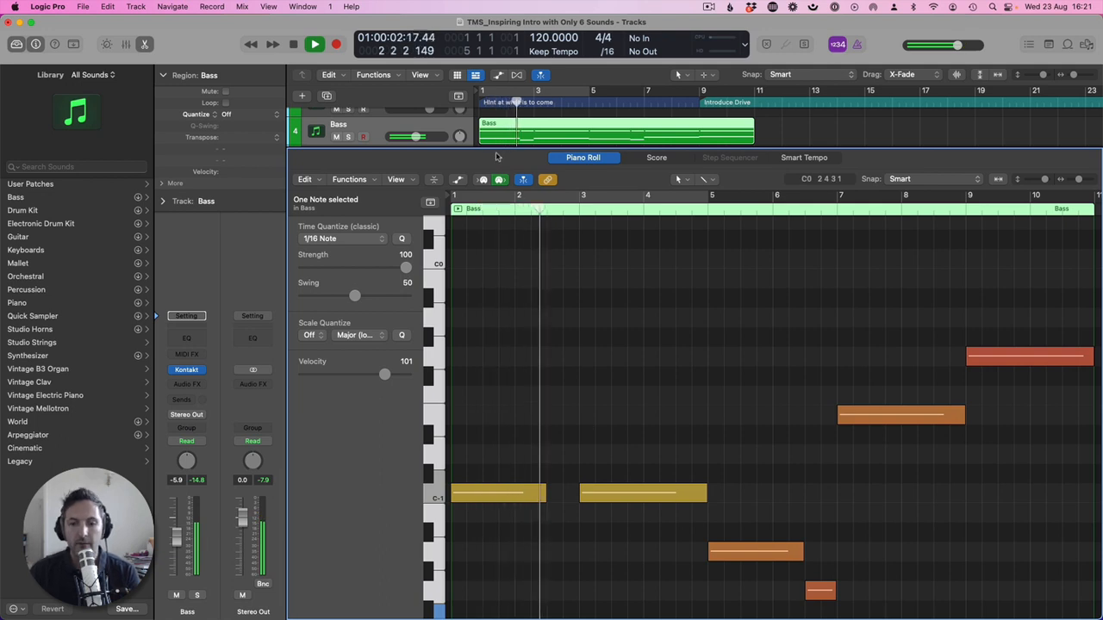
{"action": "key", "text": "super+z"}
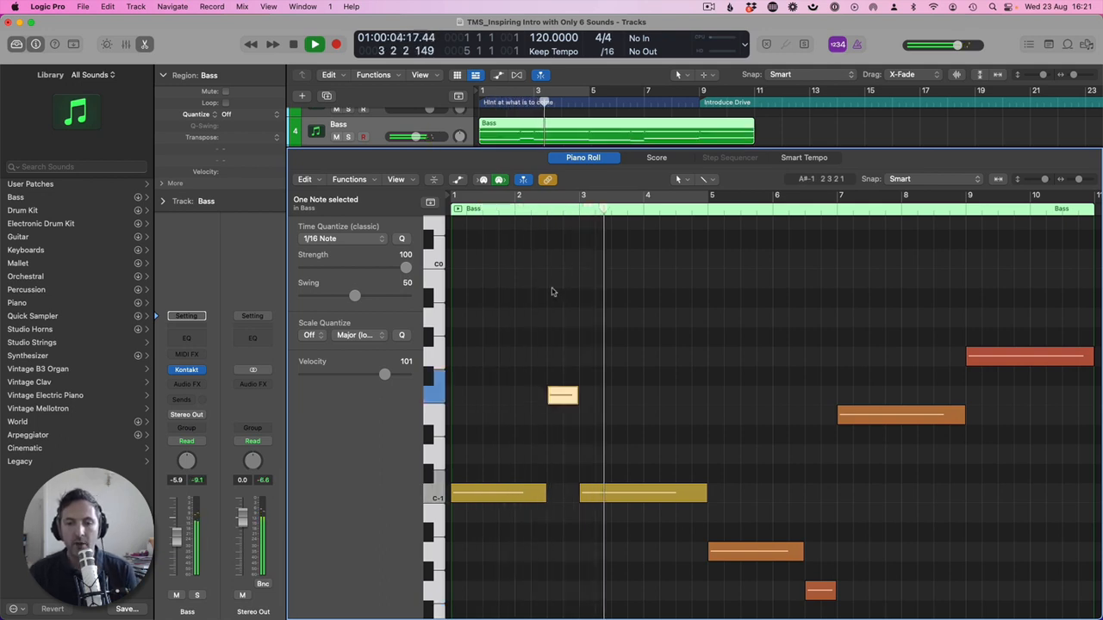
Step: Close the note editor and audition the arrangement from the start with Piano and Bass muted, unmuting first Piano, then Bass during playback
{"action": "key", "text": "space"}
{"action": "key", "text": "e"}
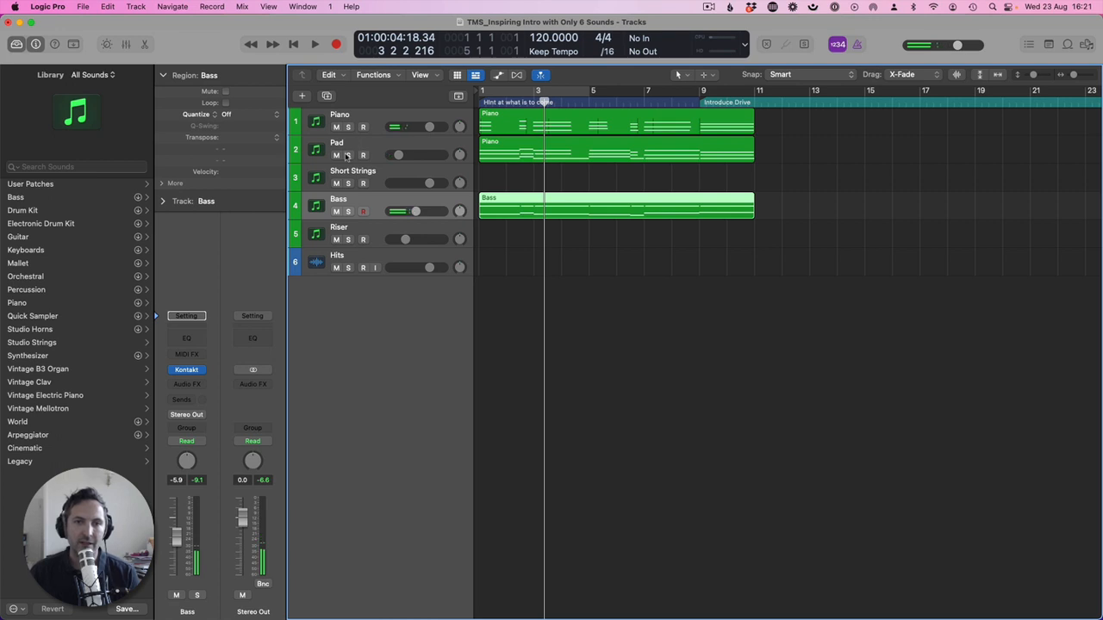
{"action": "left_click", "coordinate": [336, 126]}
{"action": "left_click", "coordinate": [336, 211]}
{"action": "key", "text": "space"}
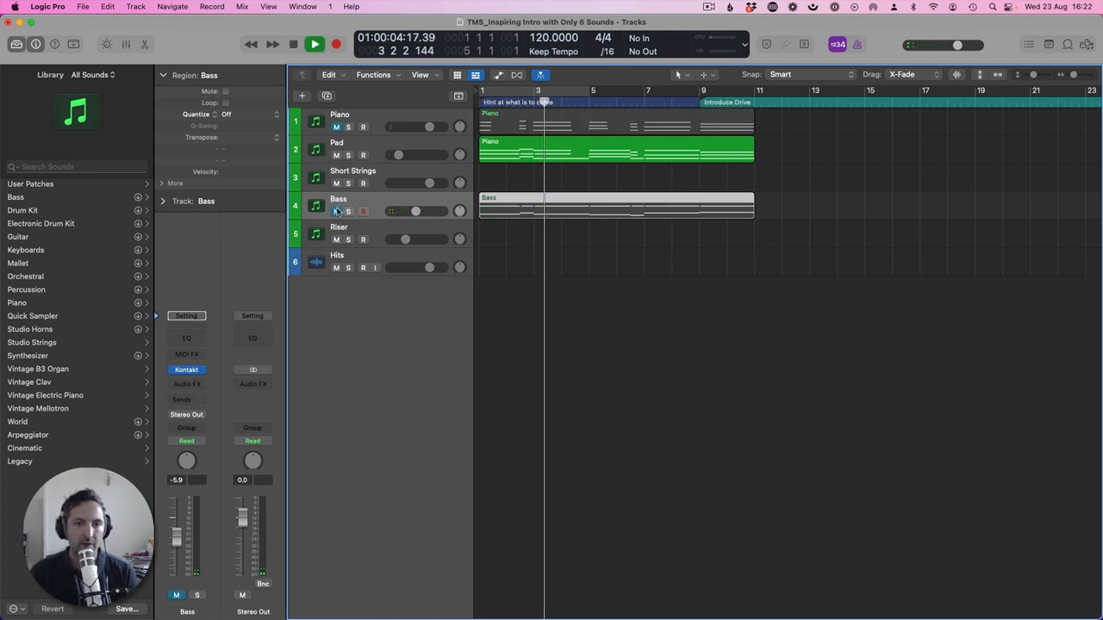
{"action": "key", "text": "Return"}
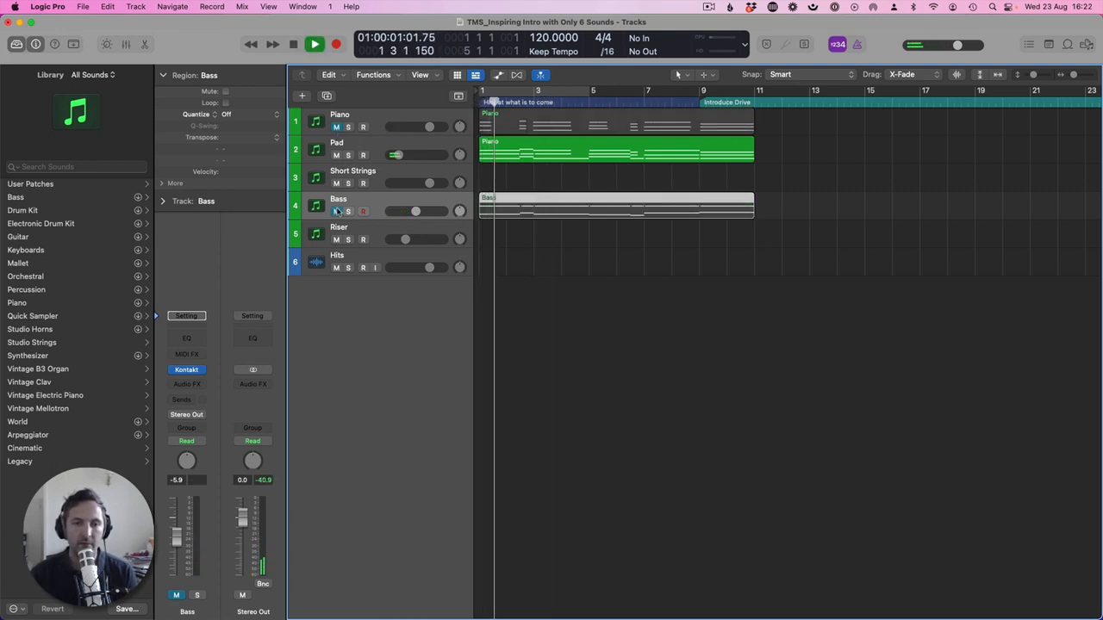
{"action": "left_click", "coordinate": [336, 126]}
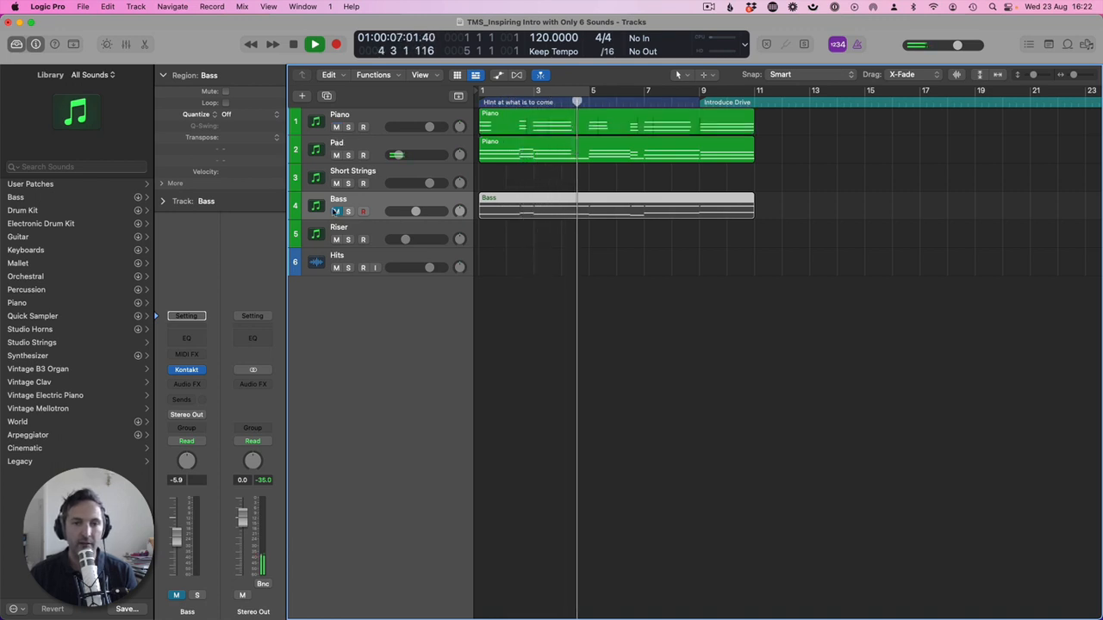
{"action": "left_click", "coordinate": [336, 211]}
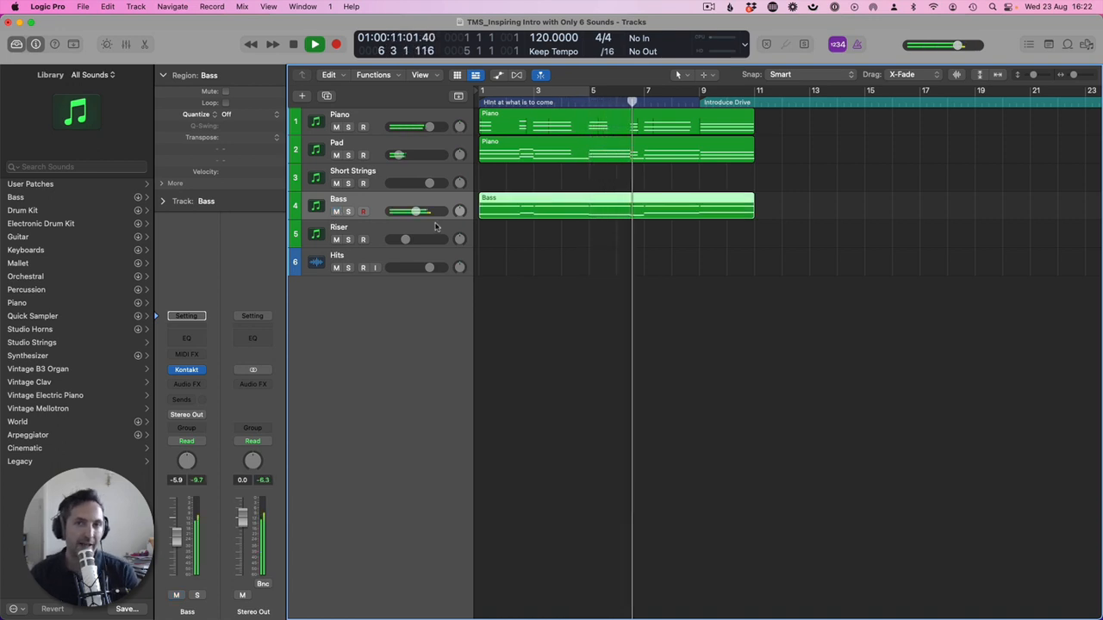
{"action": "left_click", "coordinate": [527, 266]}
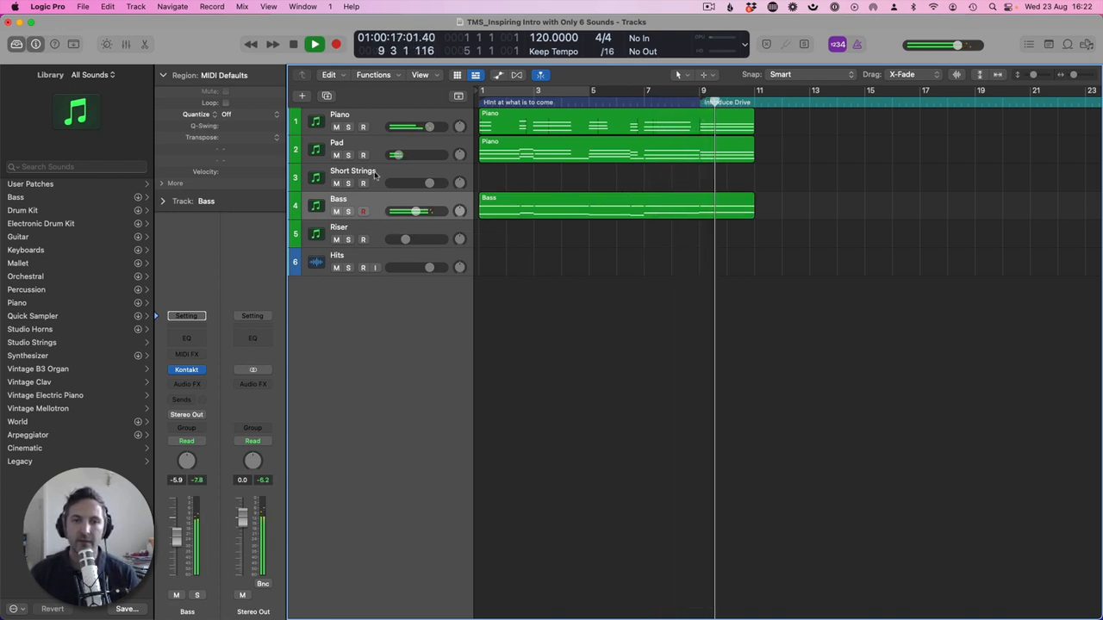
{"action": "key", "text": "space"}
Step: Record a sustained C1 note on the Riser track from bar 7 to about bar 15
{"action": "left_click", "coordinate": [362, 228]}
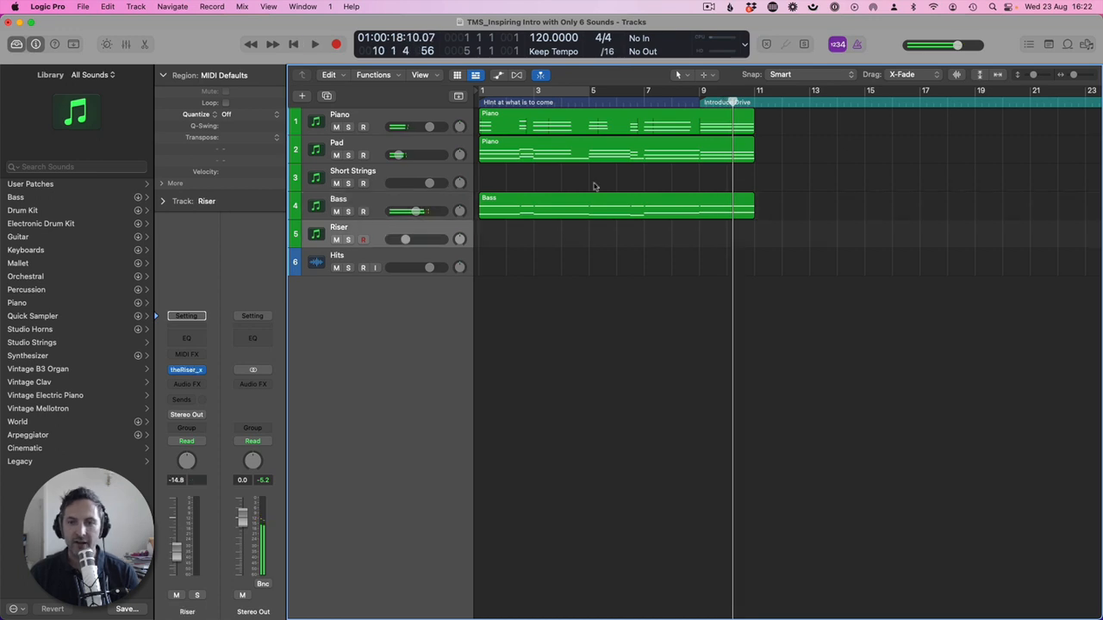
{"action": "left_click", "coordinate": [642, 101]}
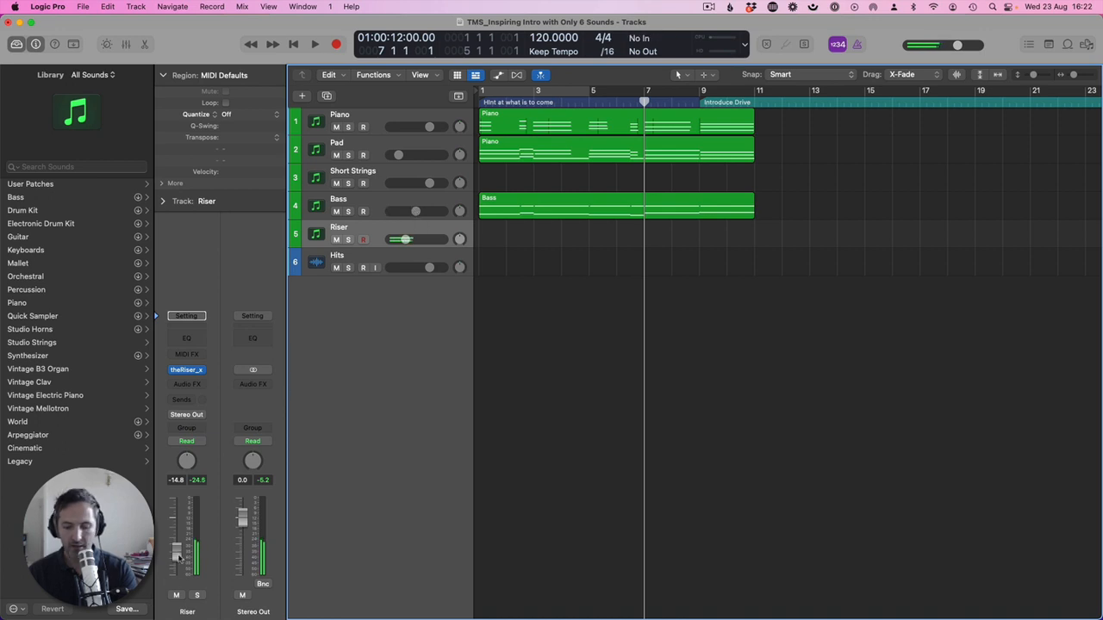
{"action": "key", "text": "r"}
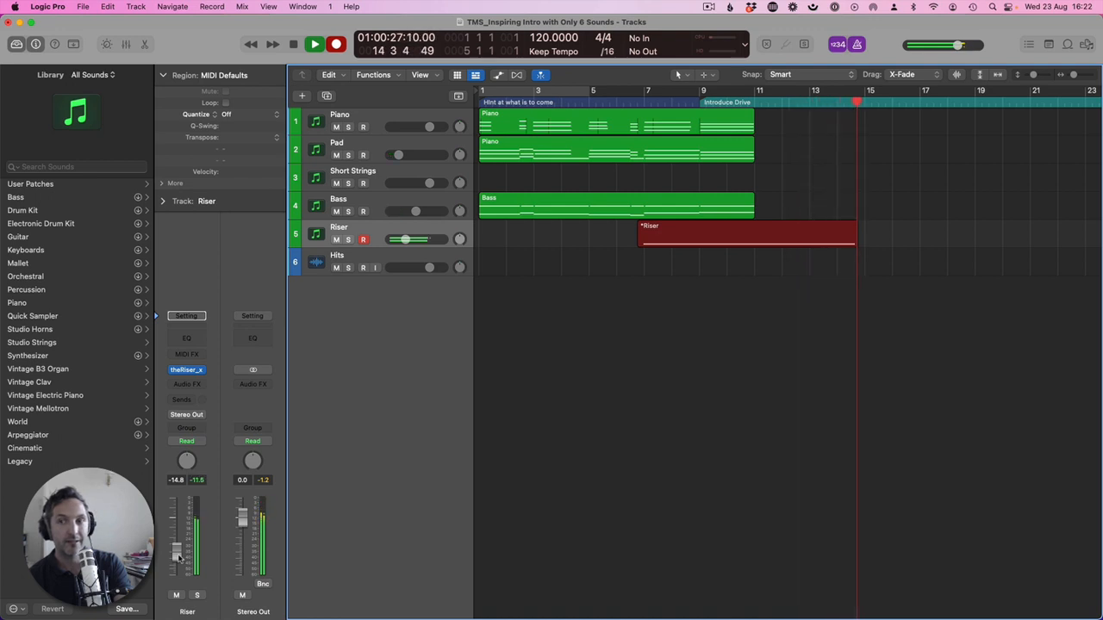
{"action": "key", "text": "space"}
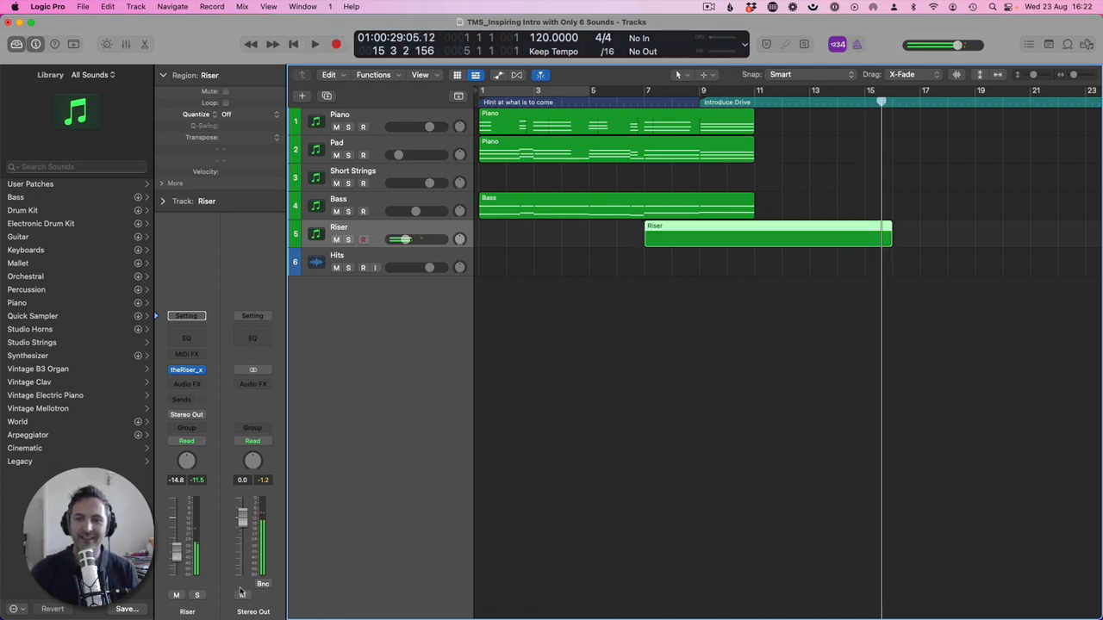
Step: Quantize the recorded riser note to 1/16, return to the start and close the note editor
{"action": "double_click", "coordinate": [664, 244]}
{"action": "key", "text": "super+a"}
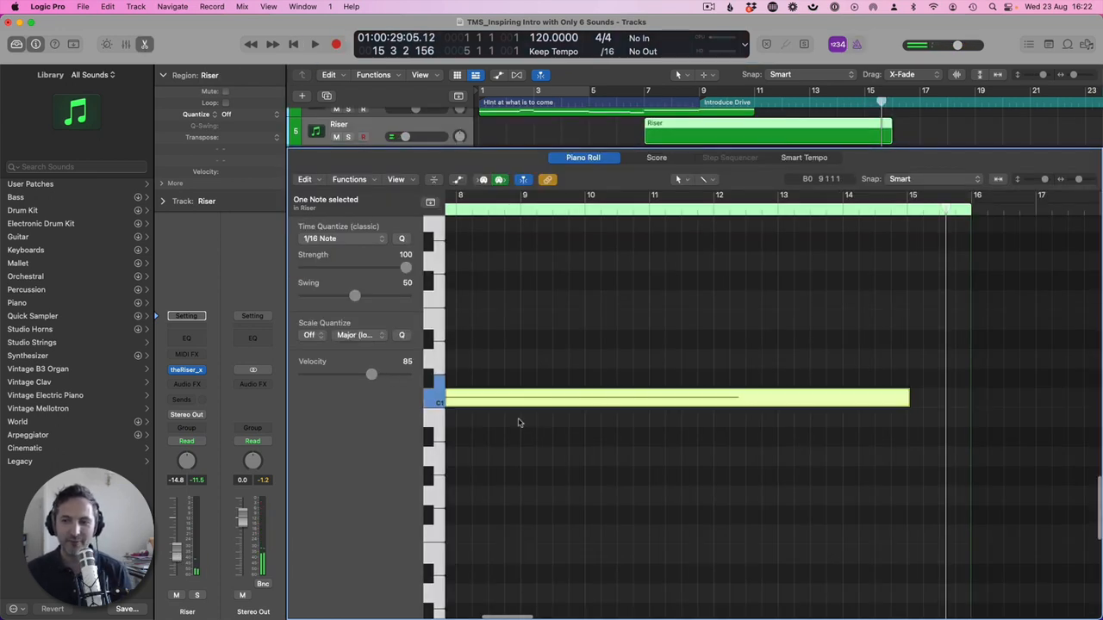
{"action": "key", "text": "z"}
{"action": "key", "text": "Return"}
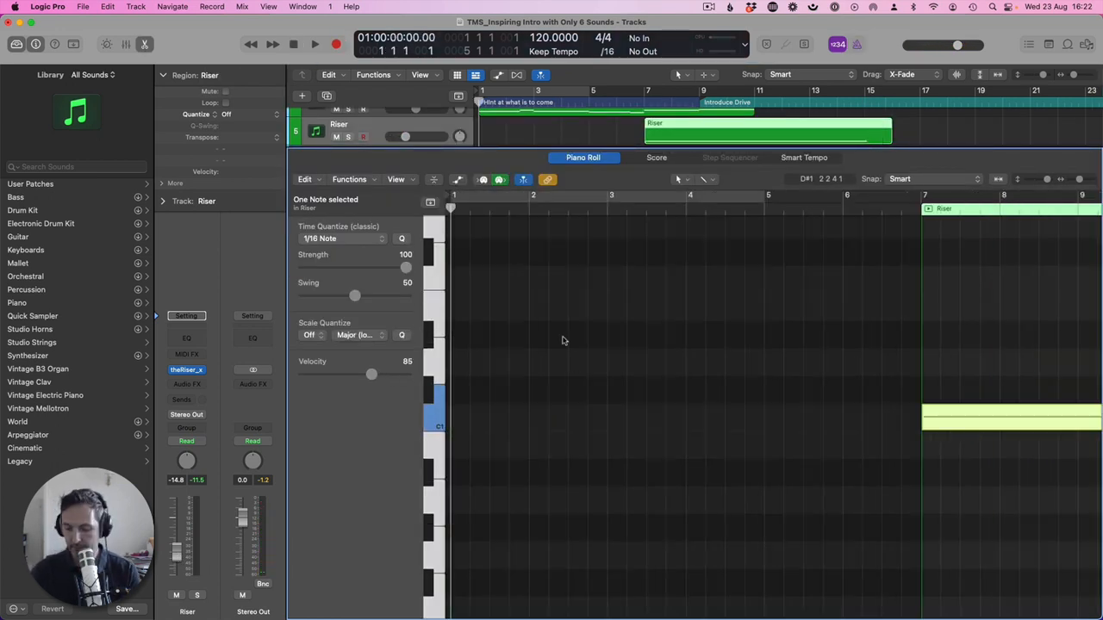
{"action": "key", "text": "p"}
Step: Bounce the Riser region in place to a new audio track
{"action": "right_click", "coordinate": [662, 241]}
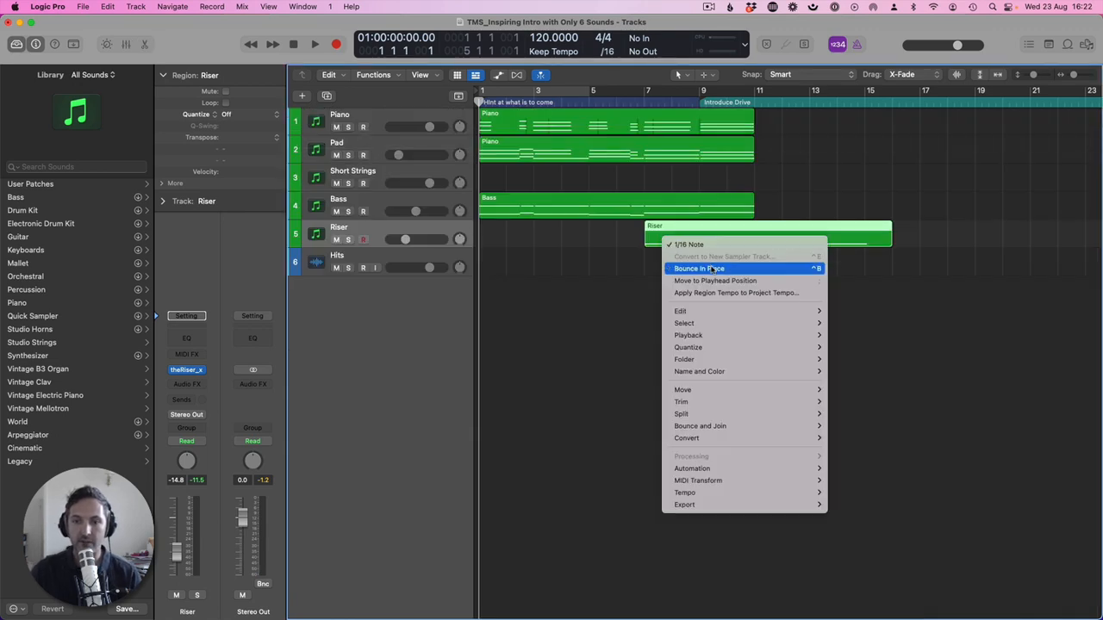
{"action": "left_click", "coordinate": [690, 269]}
{"action": "key", "text": "Return"}
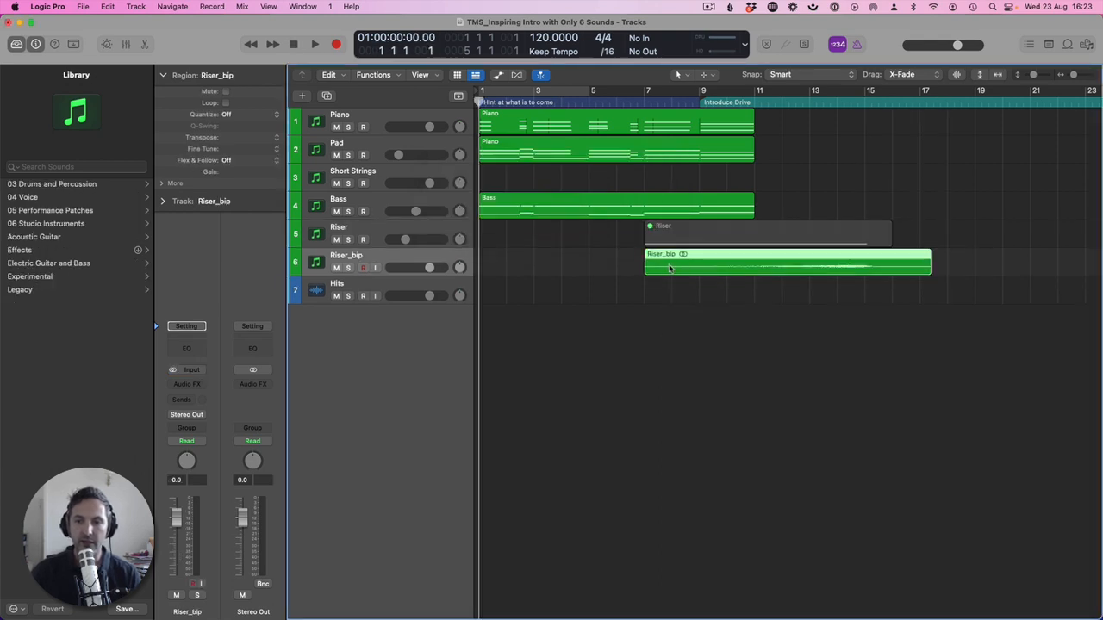
Step: Move the bounced riser region to start at bar 5 and give it a fade-in reaching about bar 9
{"action": "left_click_drag", "start_coordinate": [669, 267], "coordinate": [612, 272]}
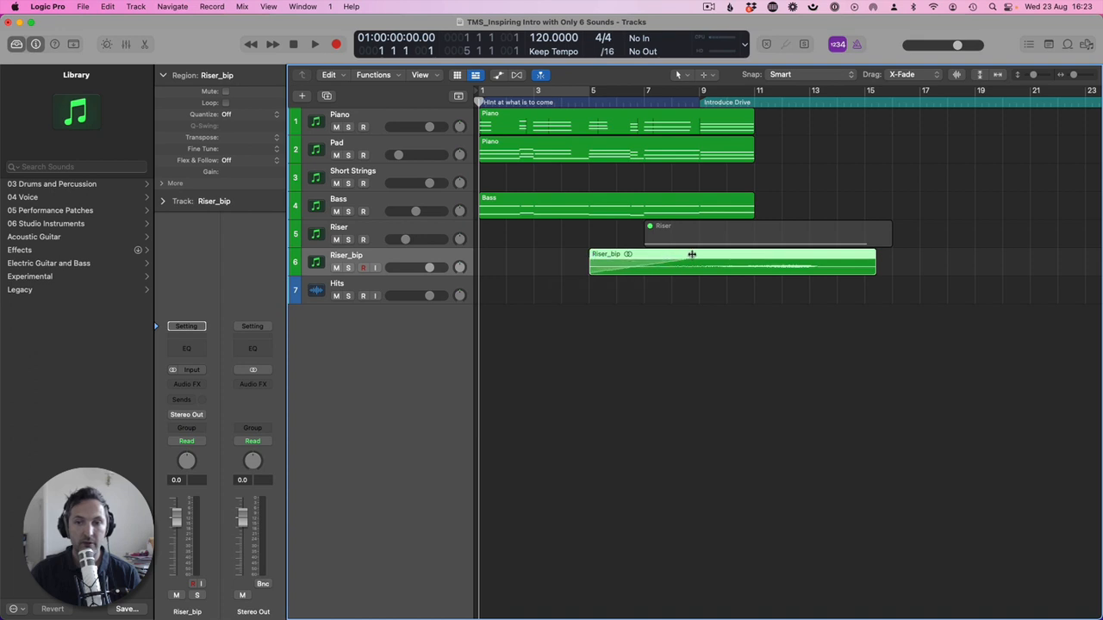
{"action": "left_click_drag", "start_coordinate": [892, 264], "coordinate": [810, 266]}
Step: Lower the bounced riser track's volume to -9.4 dB while playing the arrangement
{"action": "left_click", "coordinate": [835, 236]}
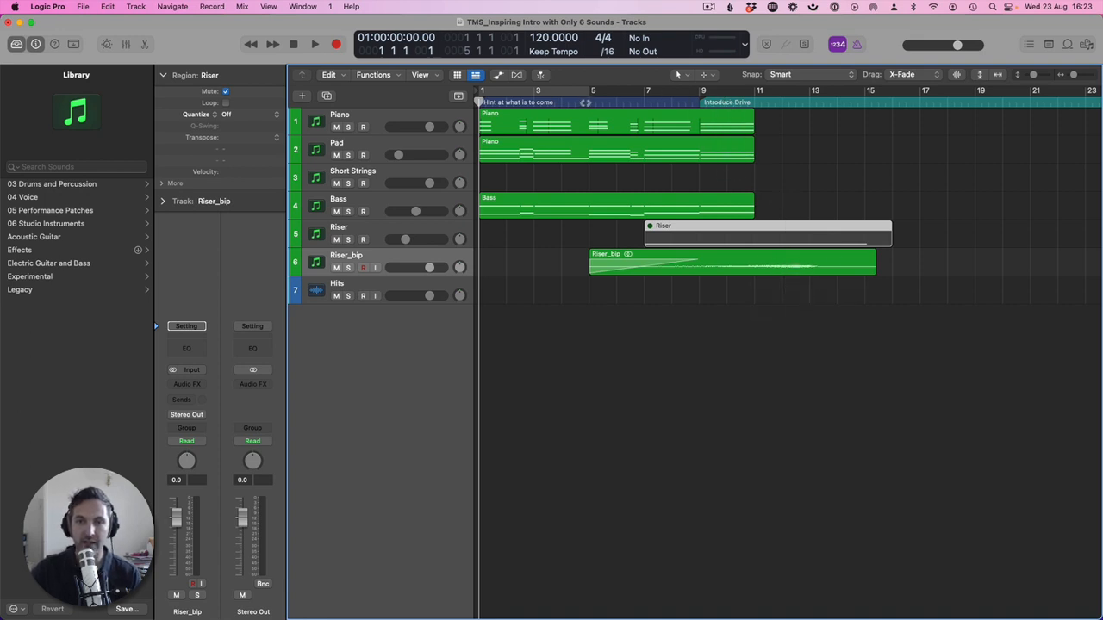
{"action": "key", "text": "space"}
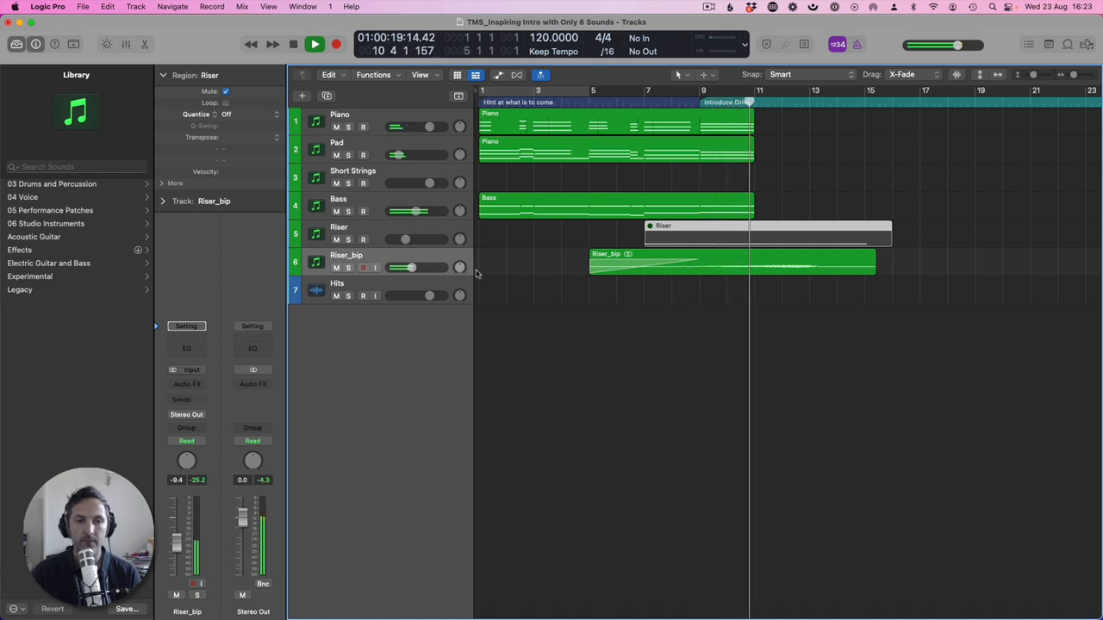
{"action": "key", "text": "space"}
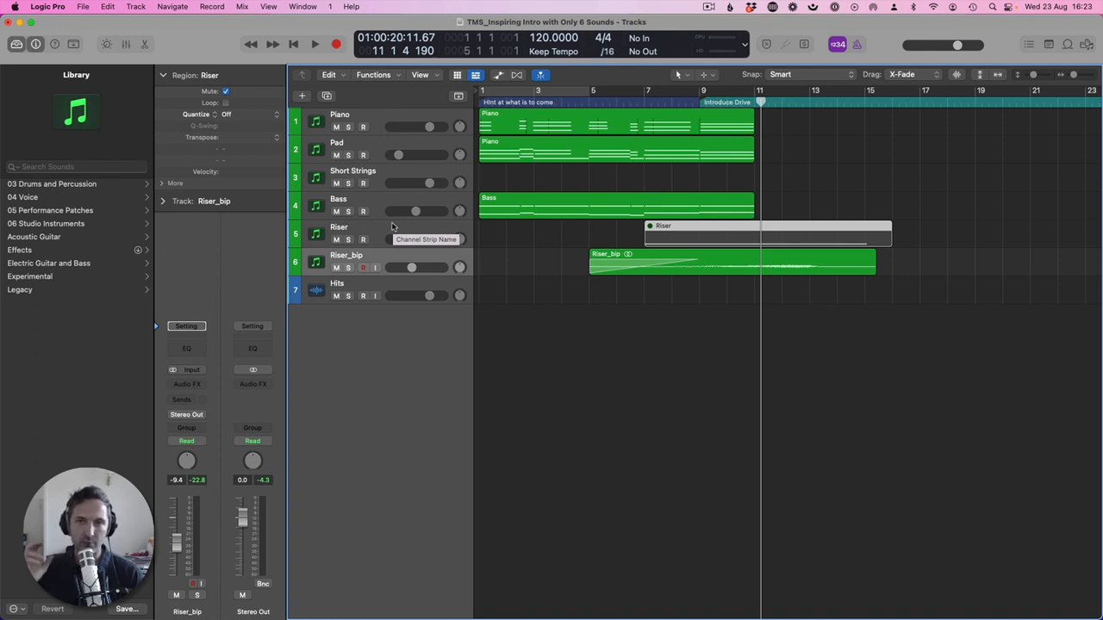
Step: Record a fast repeating C3, D3 and E3 pattern on the Short Strings track from bar 7 to bar 9
{"action": "left_click", "coordinate": [379, 179]}
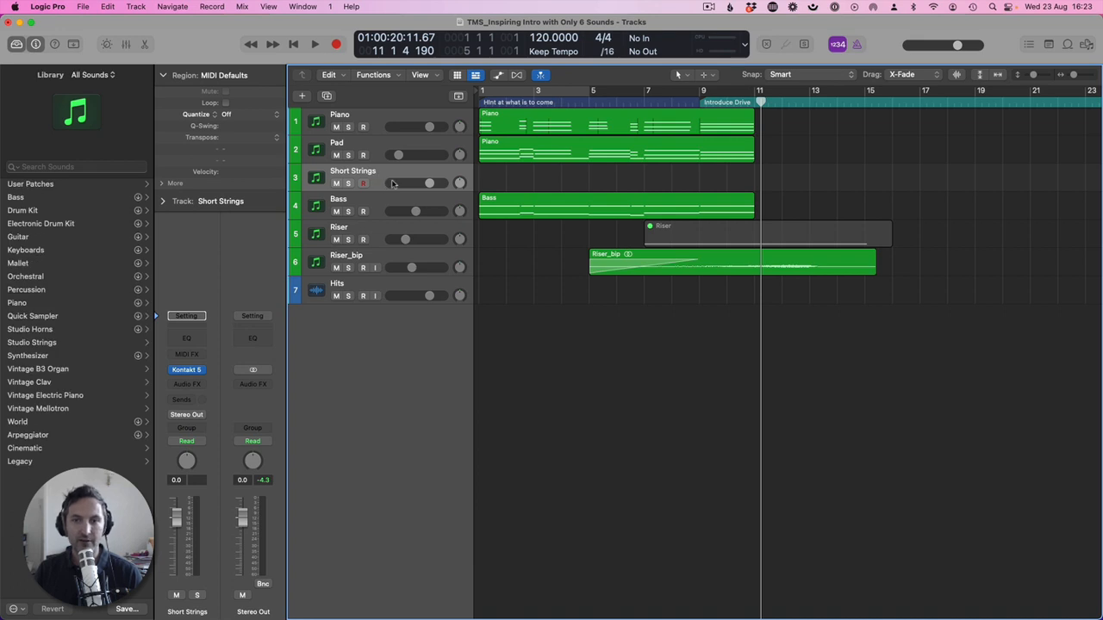
{"action": "left_click", "coordinate": [644, 101]}
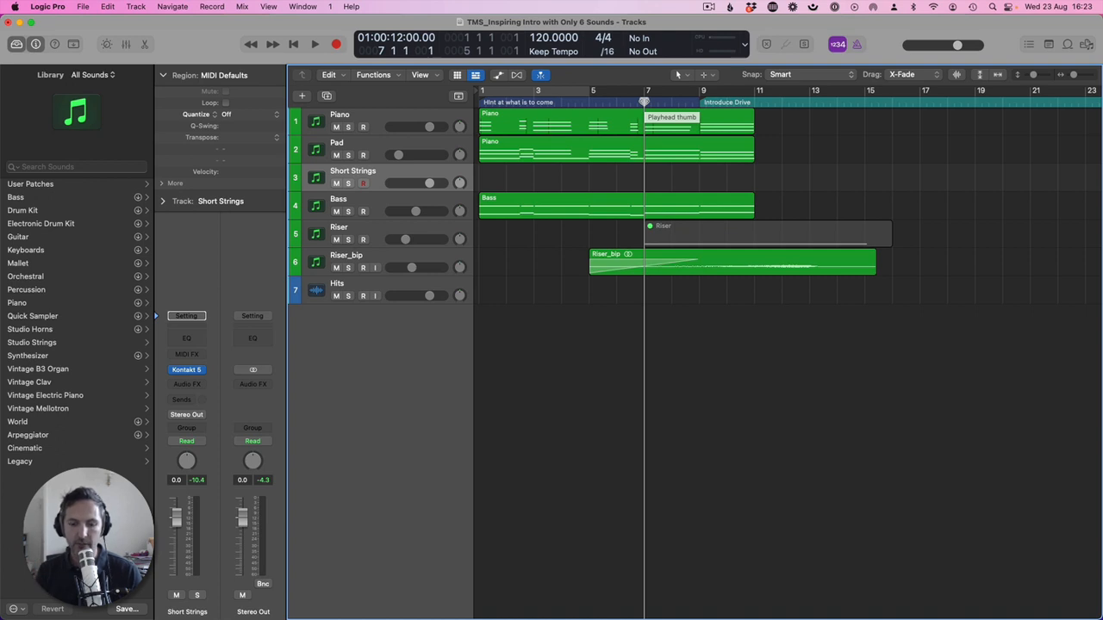
{"action": "key", "text": "r"}
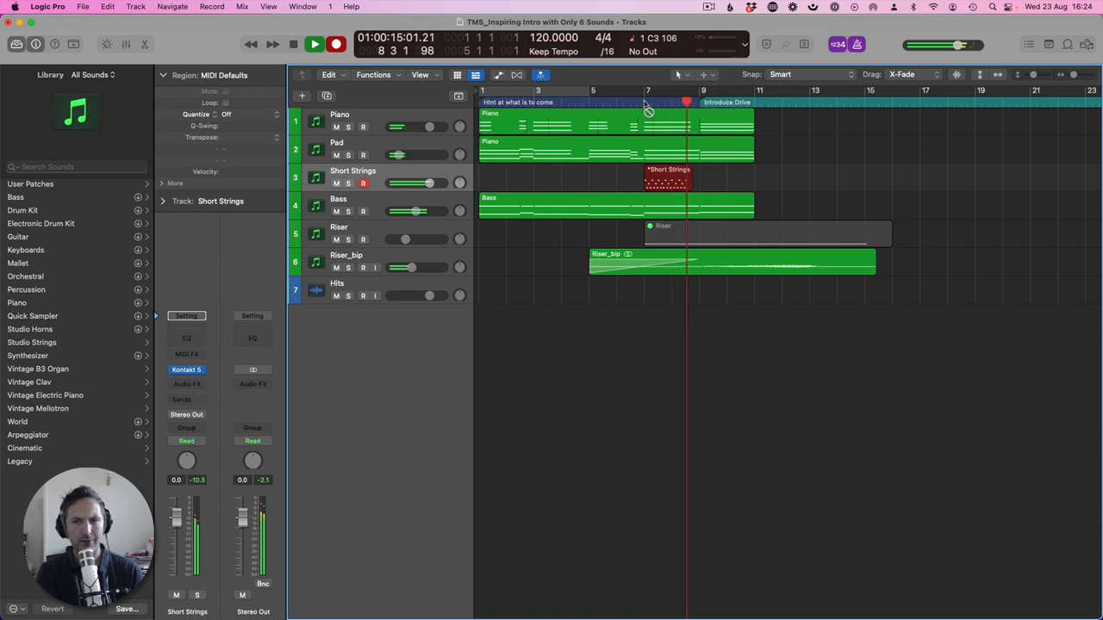
{"action": "key", "text": "space"}
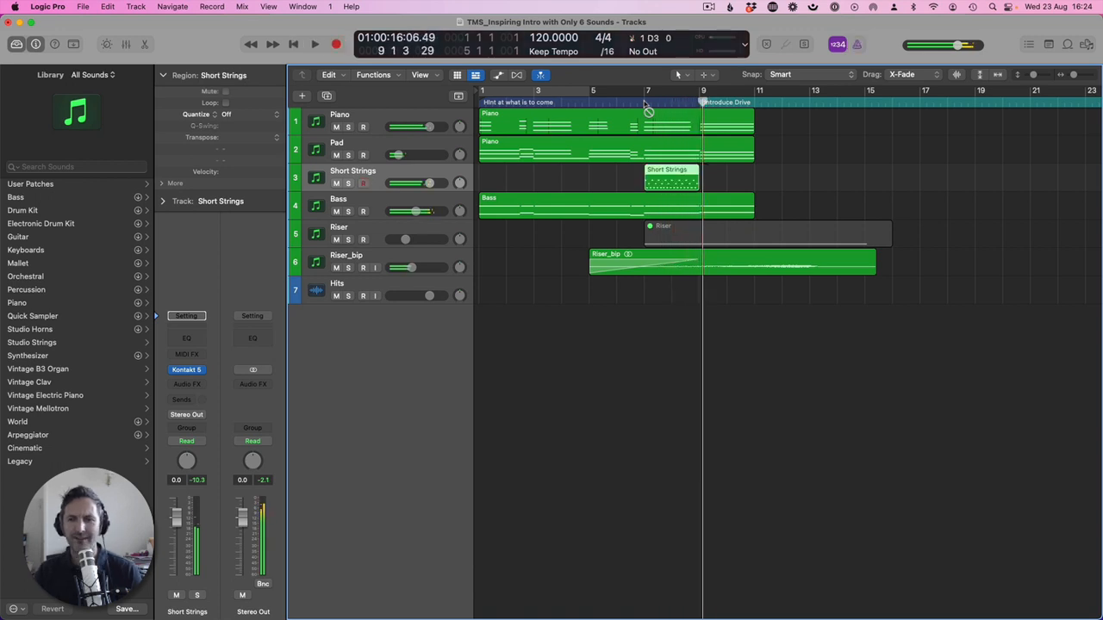
Step: Quantize all the short strings notes to 1/16 and set them to an even velocity of 88
{"action": "double_click", "coordinate": [647, 180]}
{"action": "key", "text": "z"}
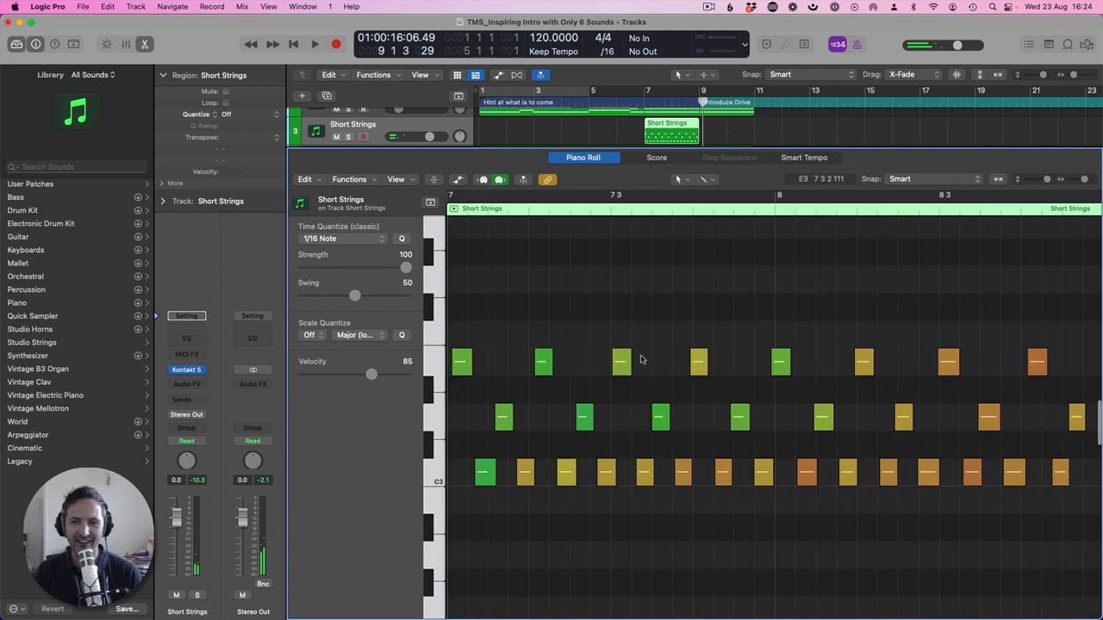
{"action": "key", "text": "super+a"}
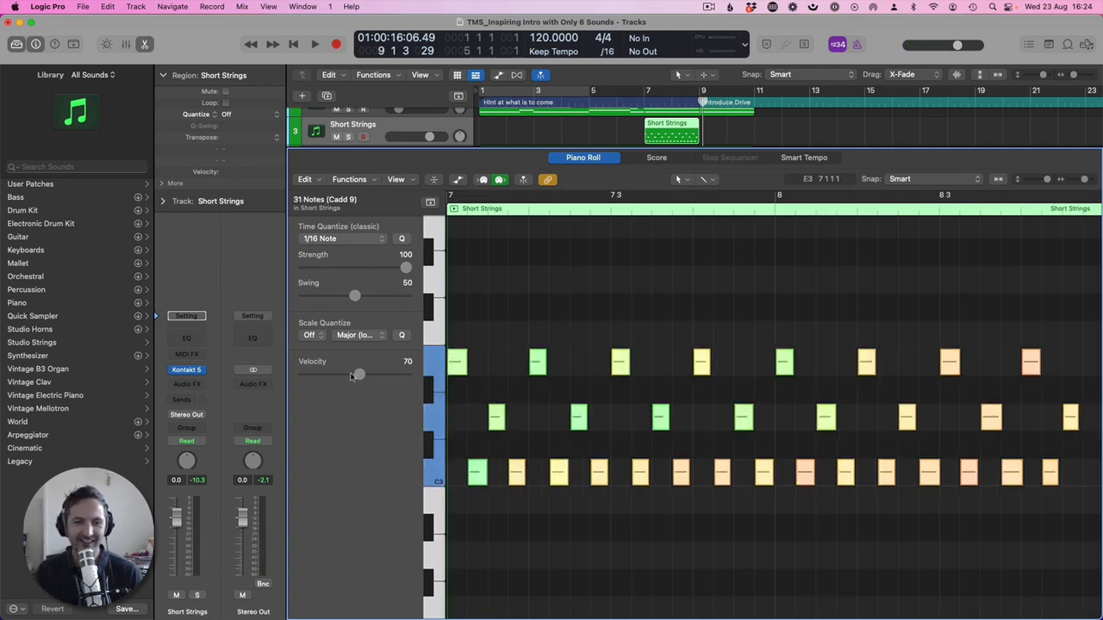
{"action": "left_click_drag", "start_coordinate": [360, 374], "coordinate": [370, 375]}
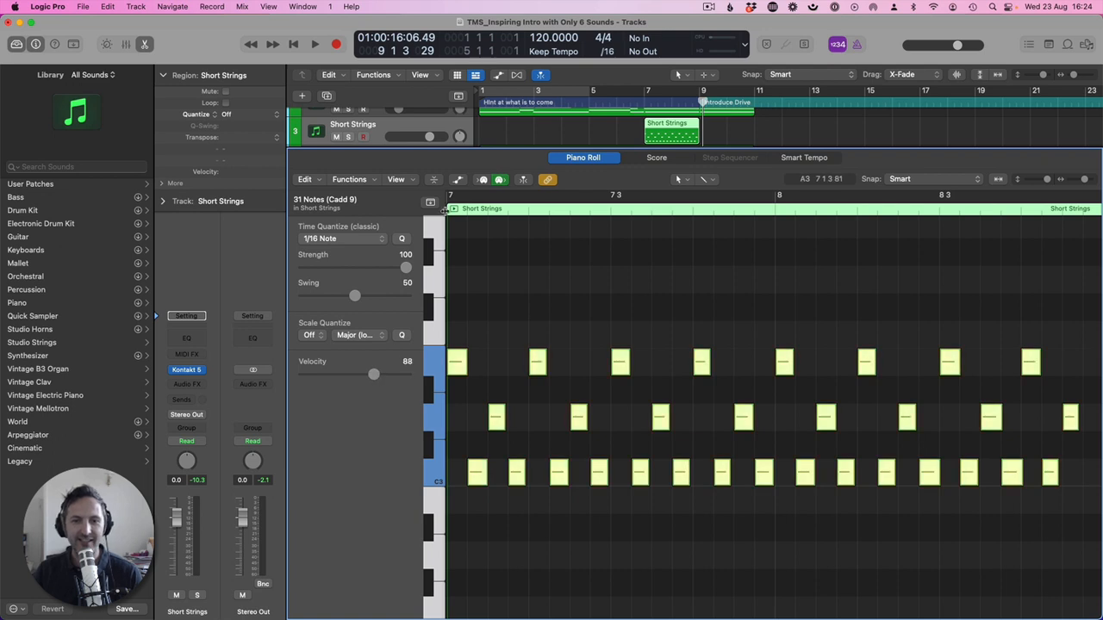
Step: Play back the short strings pattern from bar 7 and close the note editor
{"action": "key", "text": "space"}
{"action": "key", "text": "space"}
{"action": "left_click", "coordinate": [643, 103]}
{"action": "key", "text": "space"}
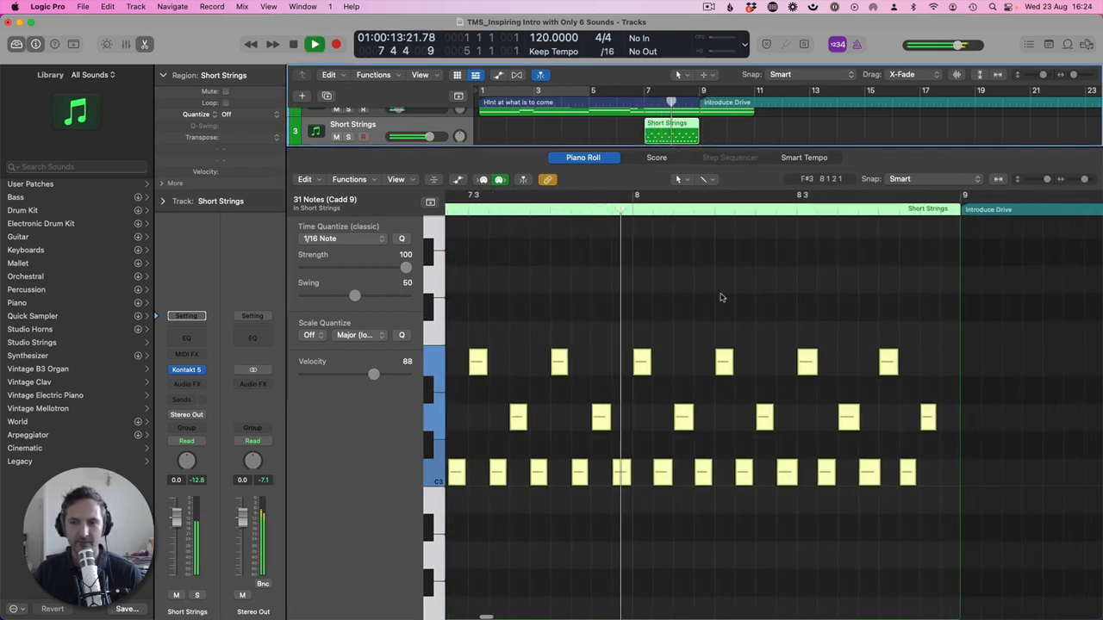
{"action": "key", "text": "p"}
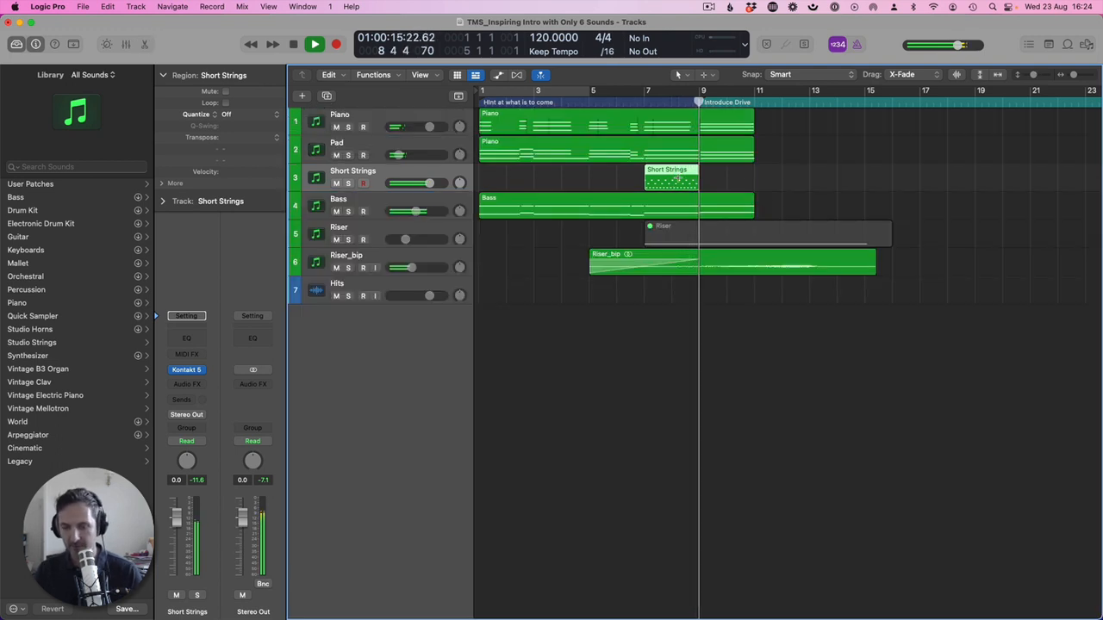
Step: Repeat the Short Strings region once and copy the original's last C3 note onto the final sixteenth of bar 8
{"action": "key", "text": "super+r"}
{"action": "key", "text": "space"}
{"action": "left_click", "coordinate": [692, 181]}
{"action": "key", "text": "p"}
{"action": "scroll", "coordinate": [977, 478], "scroll_direction": "right", "scroll_amount": 5}
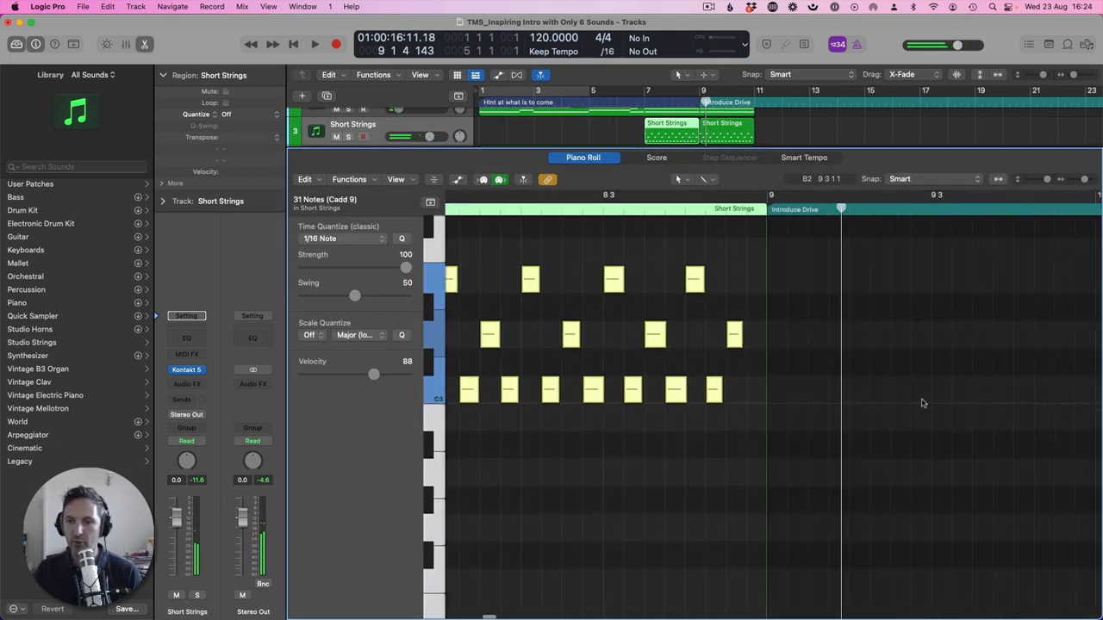
{"action": "left_click", "coordinate": [726, 365]}
{"action": "left_click_drag", "start_coordinate": [715, 390], "coordinate": [756, 391]}
{"action": "key", "text": "p"}
Step: Move both Short Strings regions so that the first starts at bar 11, and play back from around bar 9
{"action": "key", "text": "space"}
{"action": "mouse_move", "coordinate": [778, 182]}
{"action": "left_mouse_down"}
{"action": "mouse_move", "coordinate": [667, 186]}
{"action": "mouse_move", "coordinate": [778, 186]}
{"action": "left_mouse_up"}
{"action": "key", "text": "space"}
{"action": "left_click", "coordinate": [693, 98]}
{"action": "key", "text": "space"}
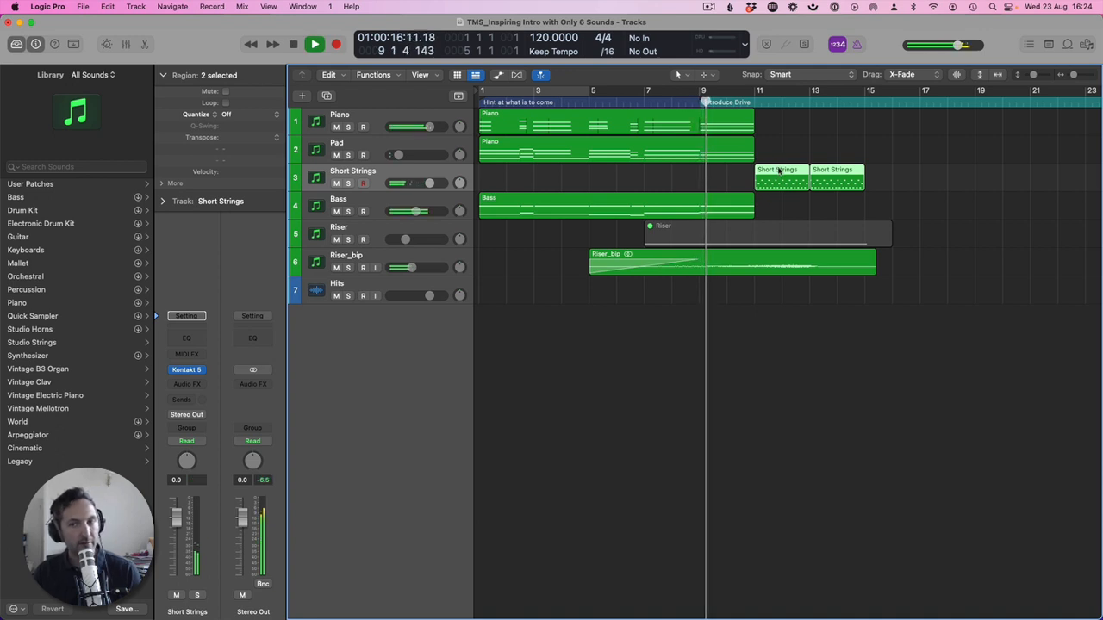
{"action": "left_click", "coordinate": [769, 136]}
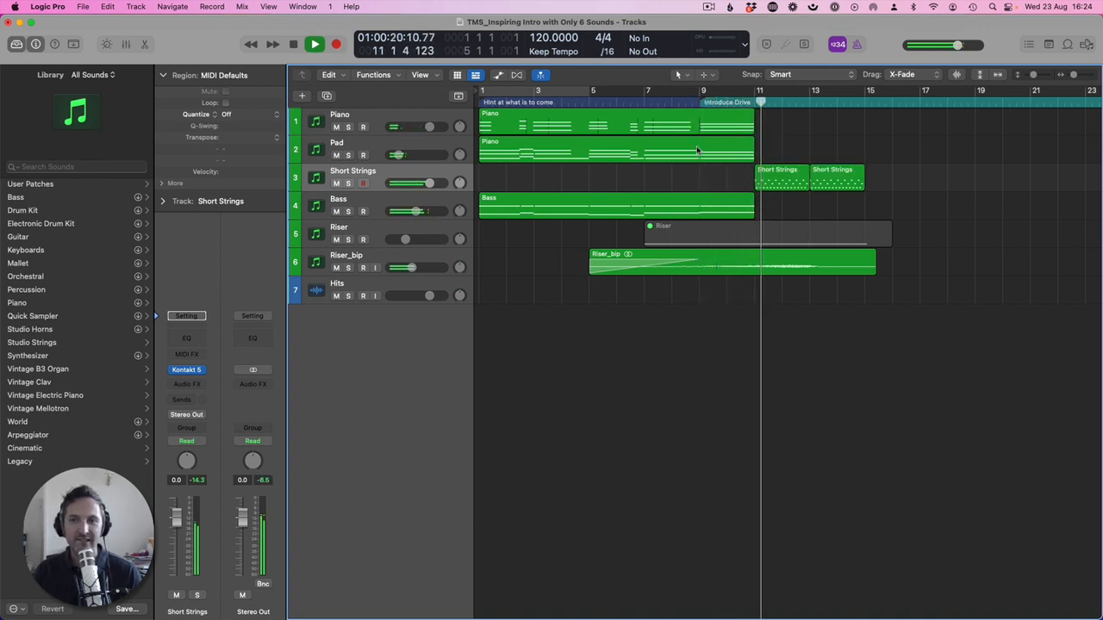
Step: Delete the second Short Strings region at bar 13 and stop playback
{"action": "left_click", "coordinate": [837, 188]}
{"action": "key", "text": "Delete"}
{"action": "key", "text": "space"}
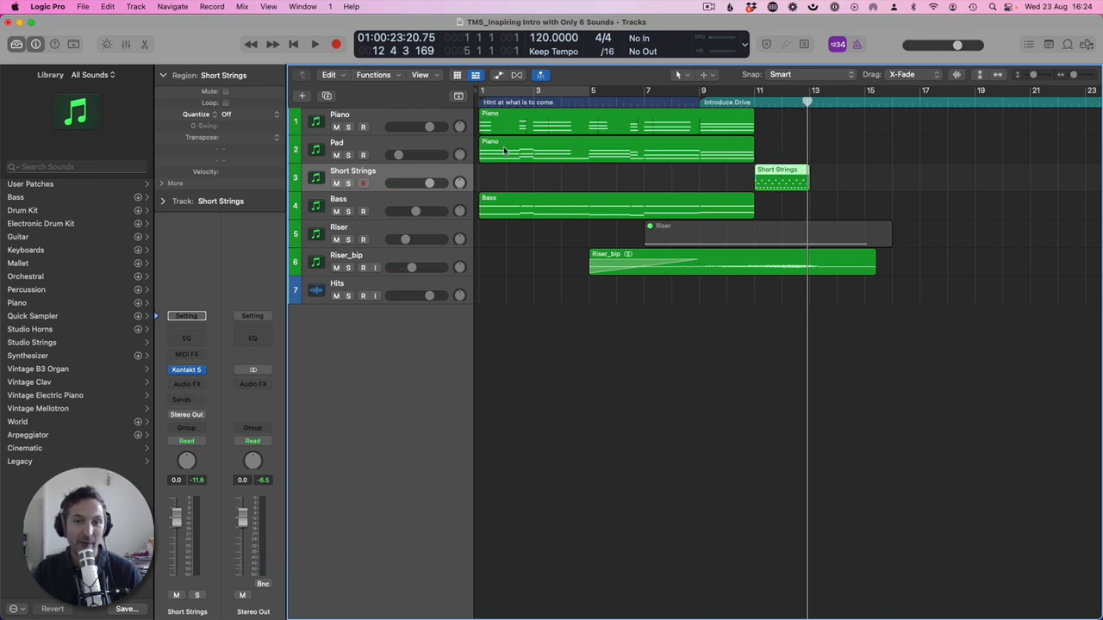
Step: Copy the Piano region to bar 11 and remove everything in the copy after about the middle of bar 12
{"action": "left_click_drag", "start_coordinate": [519, 126], "coordinate": [1024, 122]}
{"action": "key", "text": "Delete"}
{"action": "key", "text": "Return"}
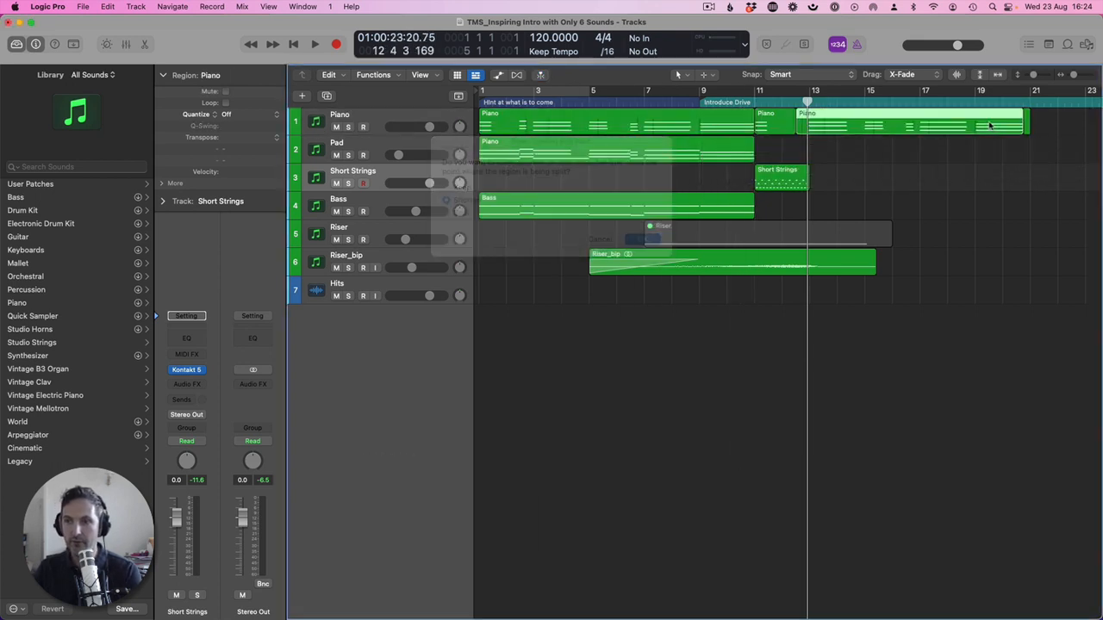
Step: Lower the Short Strings track's volume to -2.6 dB while playing the new section, then stop playback
{"action": "left_click", "coordinate": [696, 101]}
{"action": "key", "text": "space"}
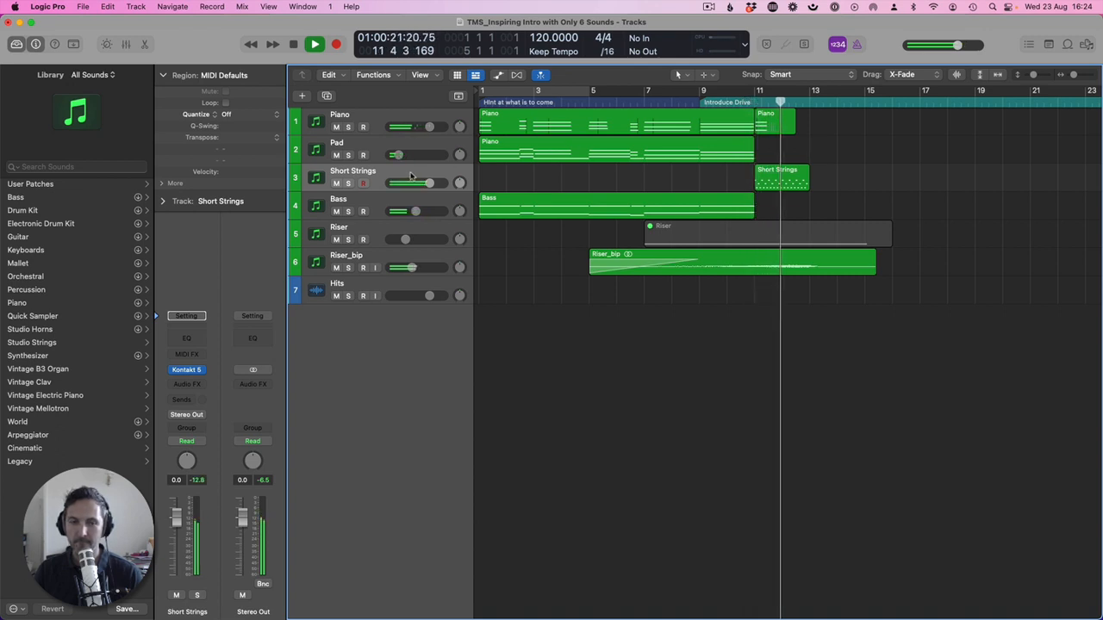
{"action": "left_click_drag", "start_coordinate": [422, 182], "coordinate": [423, 183]}
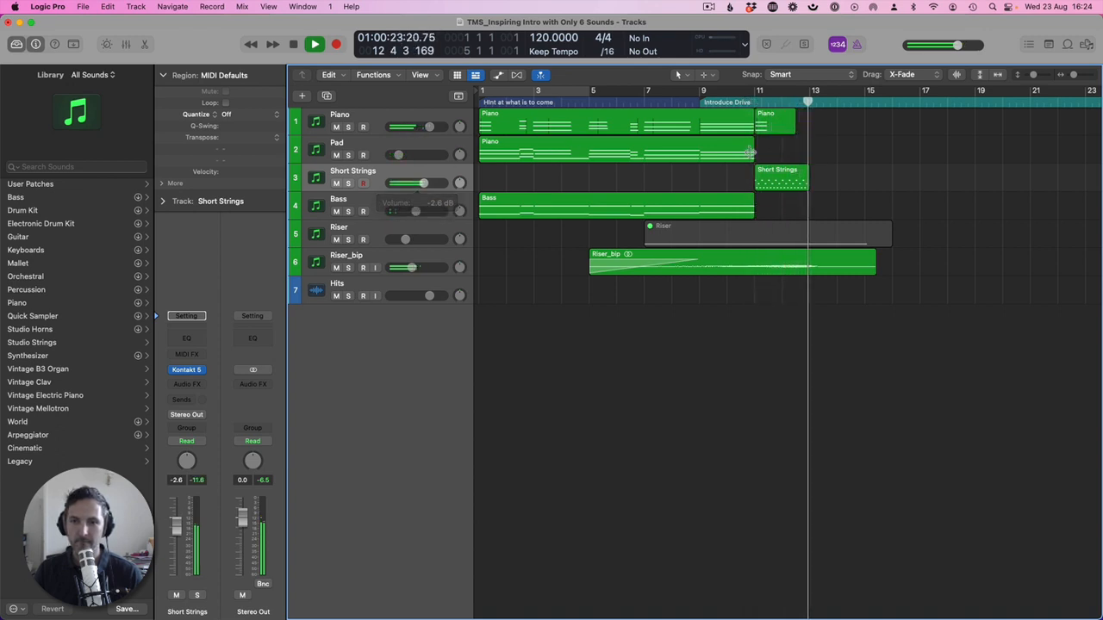
{"action": "key", "text": "space"}
Step: Shorten the copied Piano region to end around bar 12 beat 2, and briefly play the arrangement from the start
{"action": "left_click_drag", "start_coordinate": [804, 122], "coordinate": [795, 123]}
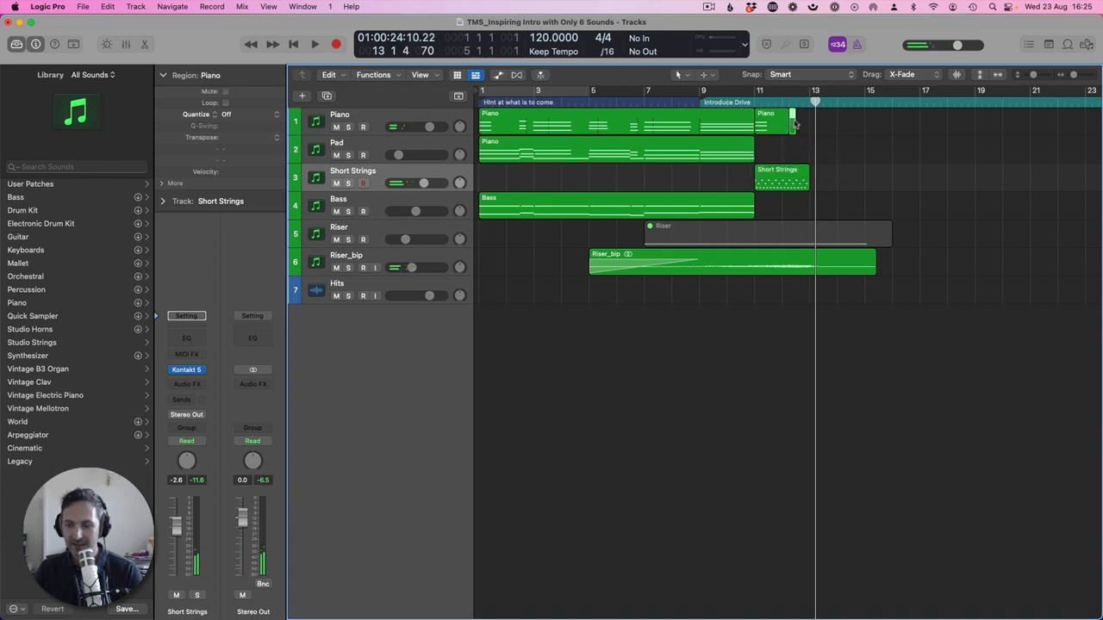
{"action": "key", "text": "Return"}
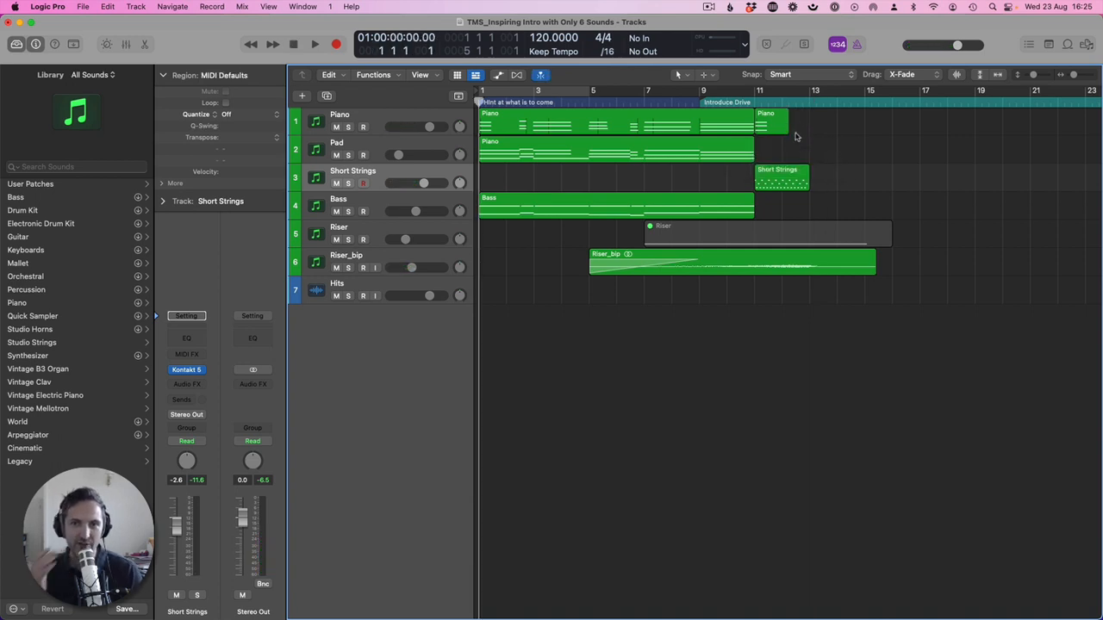
{"action": "key", "text": "space"}
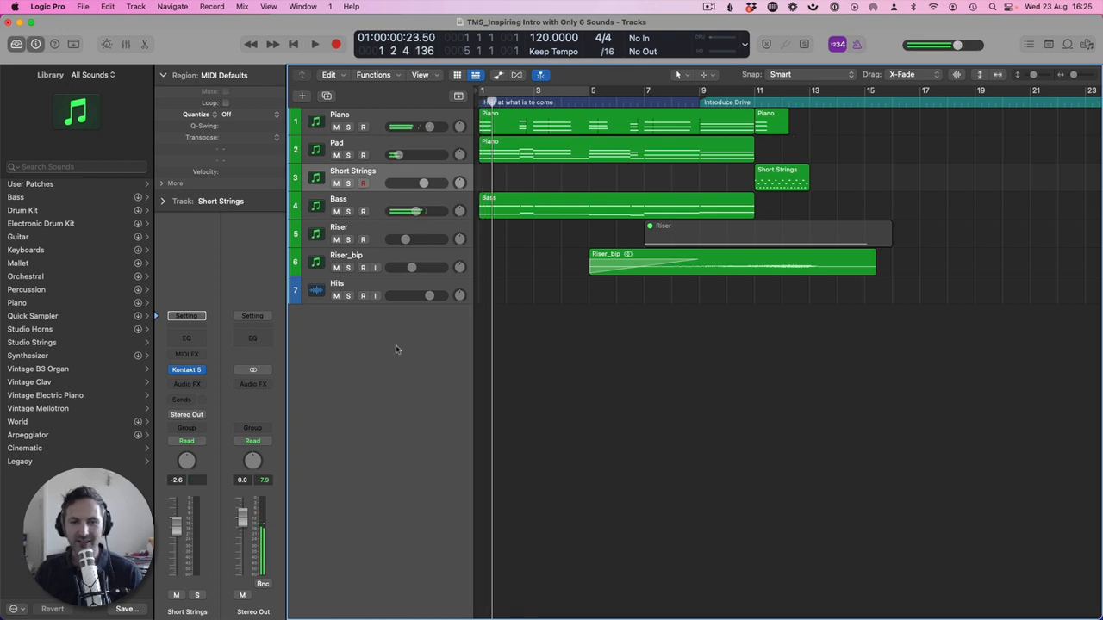
Step: Start importing audio on the Hits track and browse Sample Libraries on Music HD to Evolution Devastator Warzone's Trailer Hits folder
{"action": "left_click", "coordinate": [380, 285]}
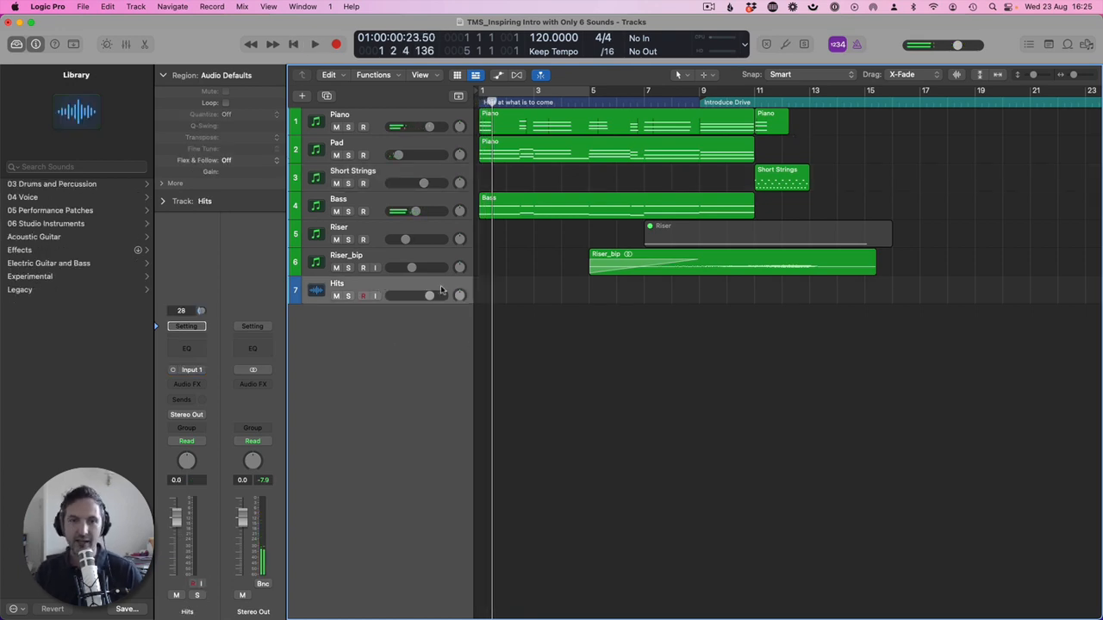
{"action": "key", "text": "shift+super+i"}
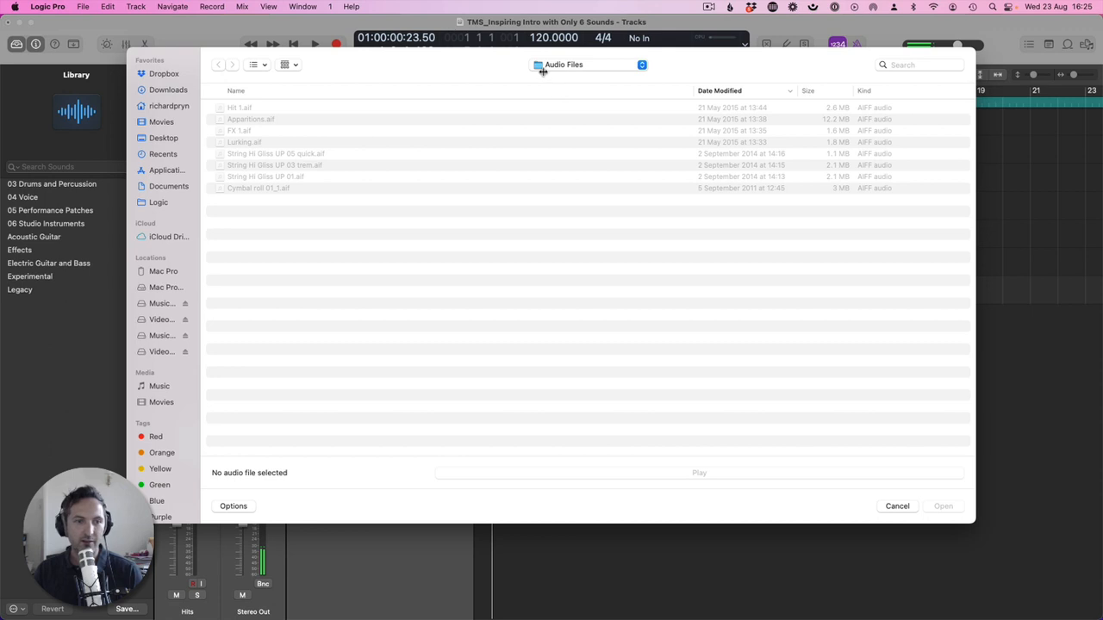
{"action": "scroll", "coordinate": [178, 395], "scroll_direction": "down", "scroll_amount": 3}
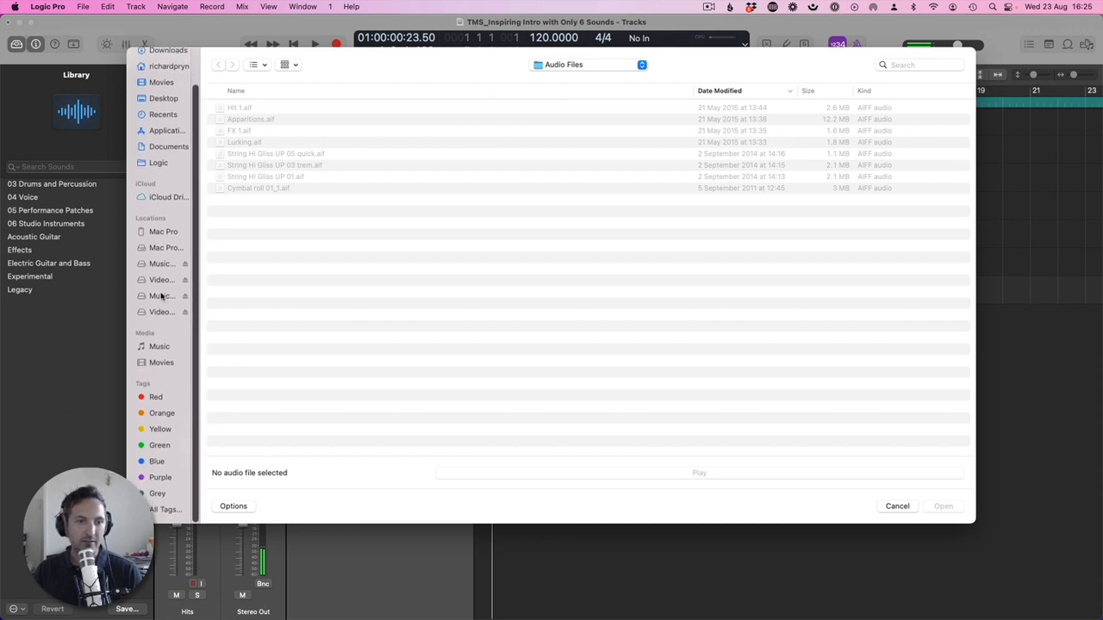
{"action": "left_click", "coordinate": [159, 166]}
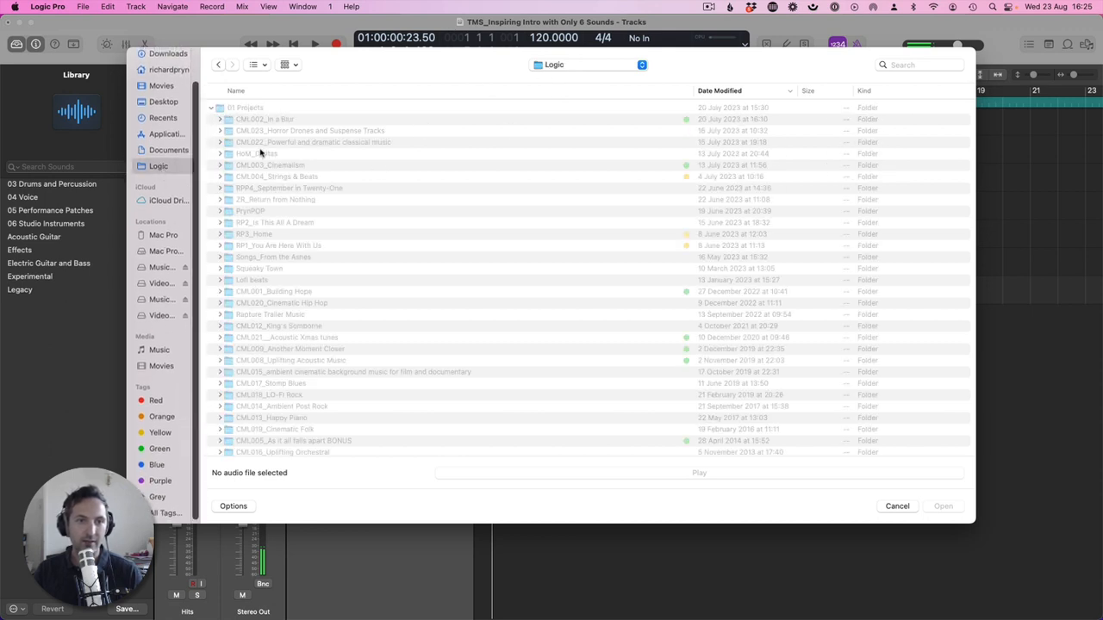
{"action": "left_click", "coordinate": [210, 109]}
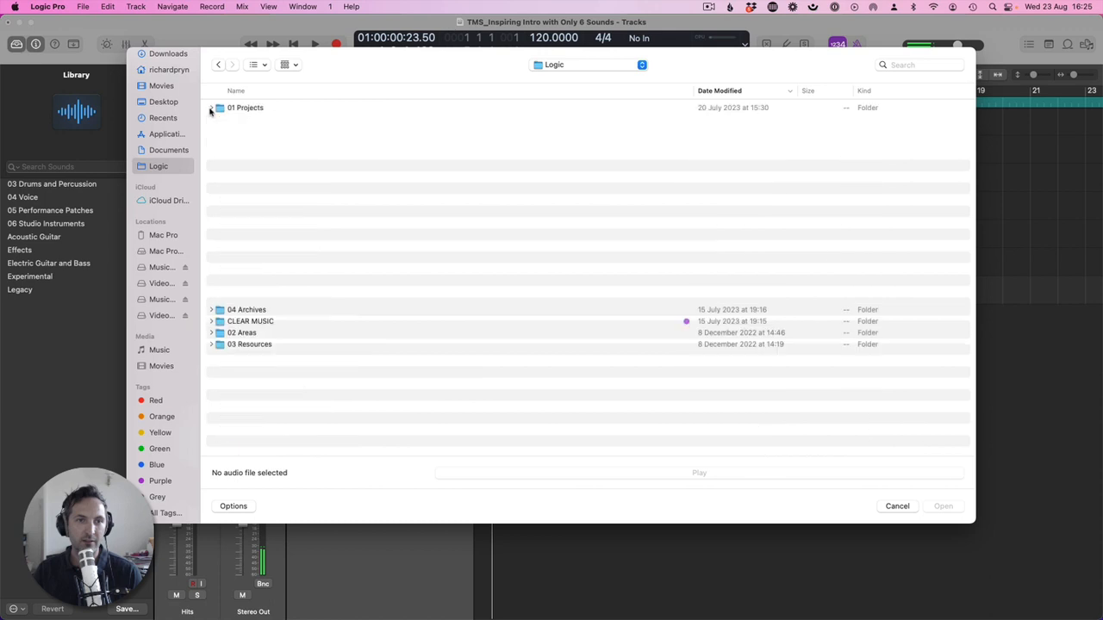
{"action": "left_click", "coordinate": [159, 299]}
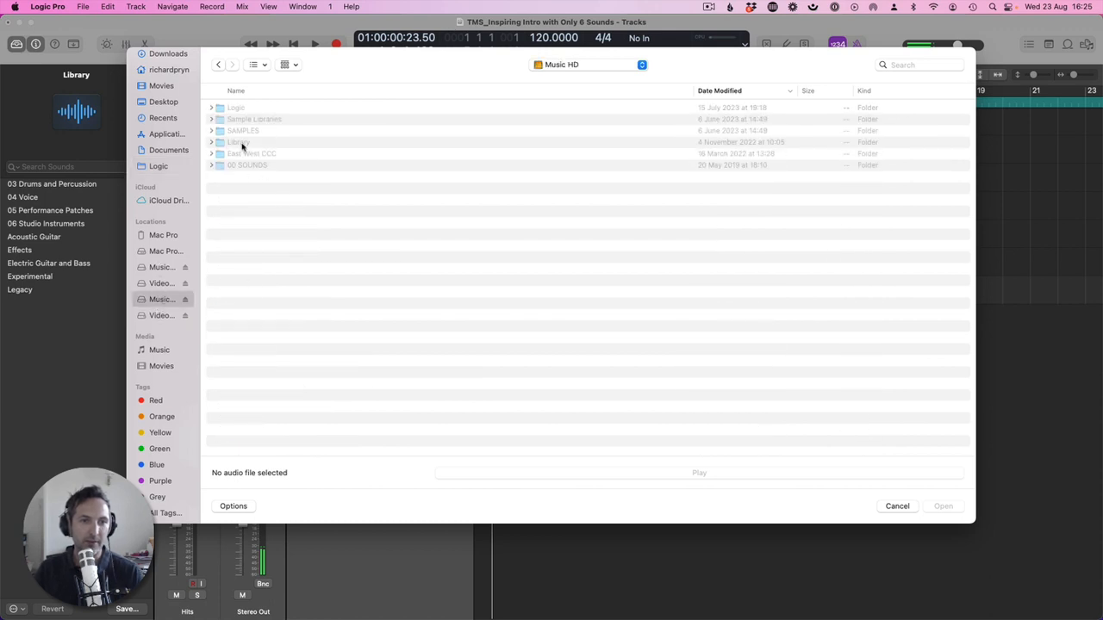
{"action": "double_click", "coordinate": [241, 120]}
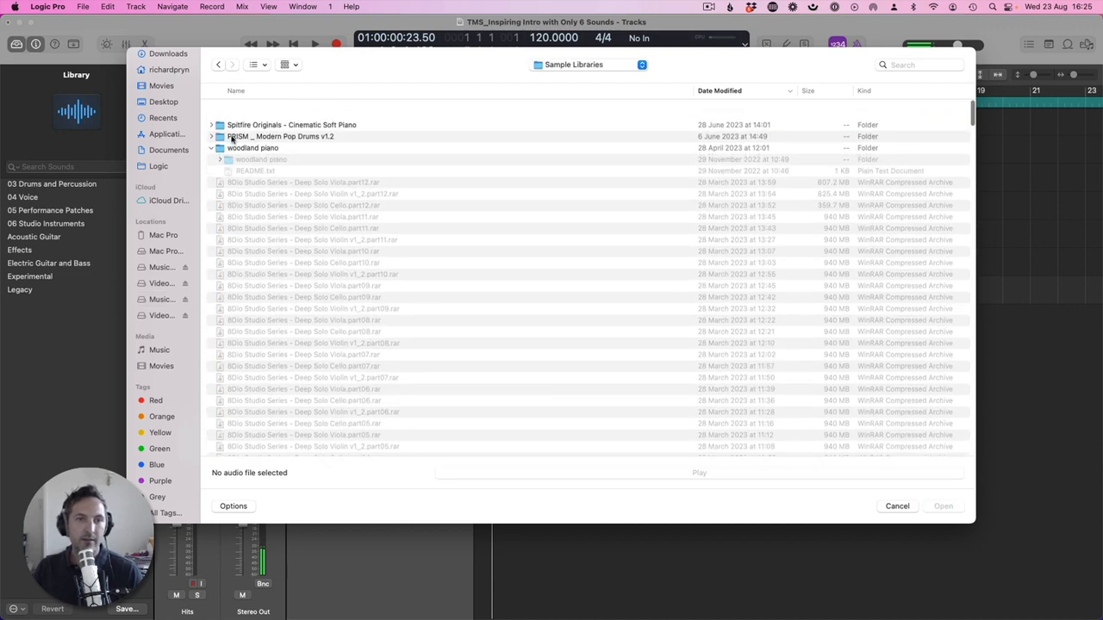
{"action": "scroll", "coordinate": [237, 166], "scroll_direction": "down", "scroll_amount": 15}
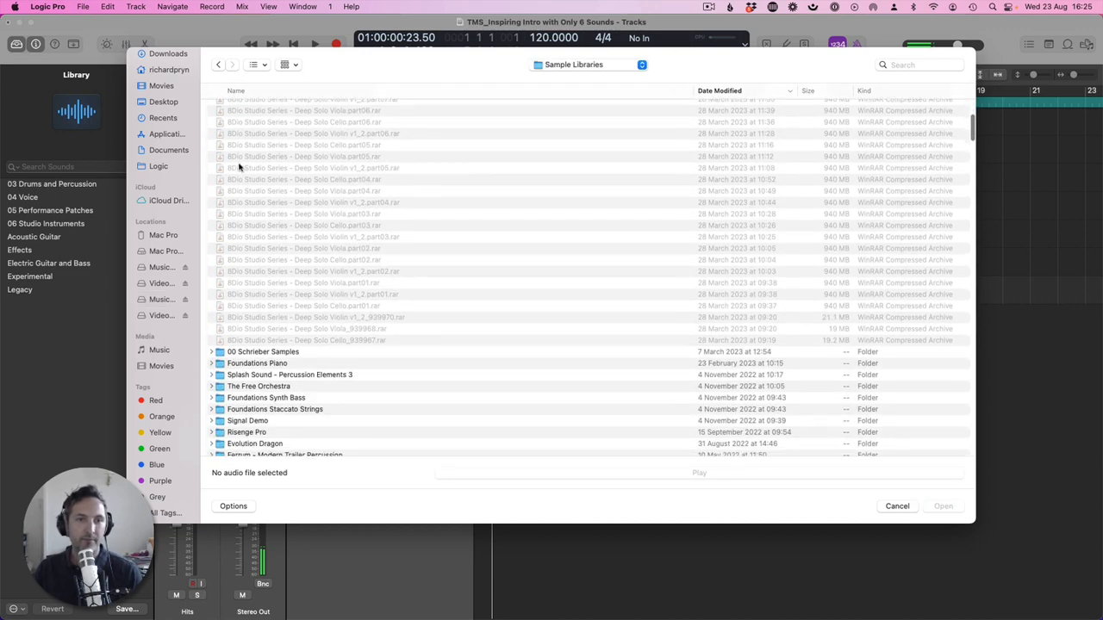
{"action": "scroll", "coordinate": [319, 233], "scroll_direction": "up", "scroll_amount": 1}
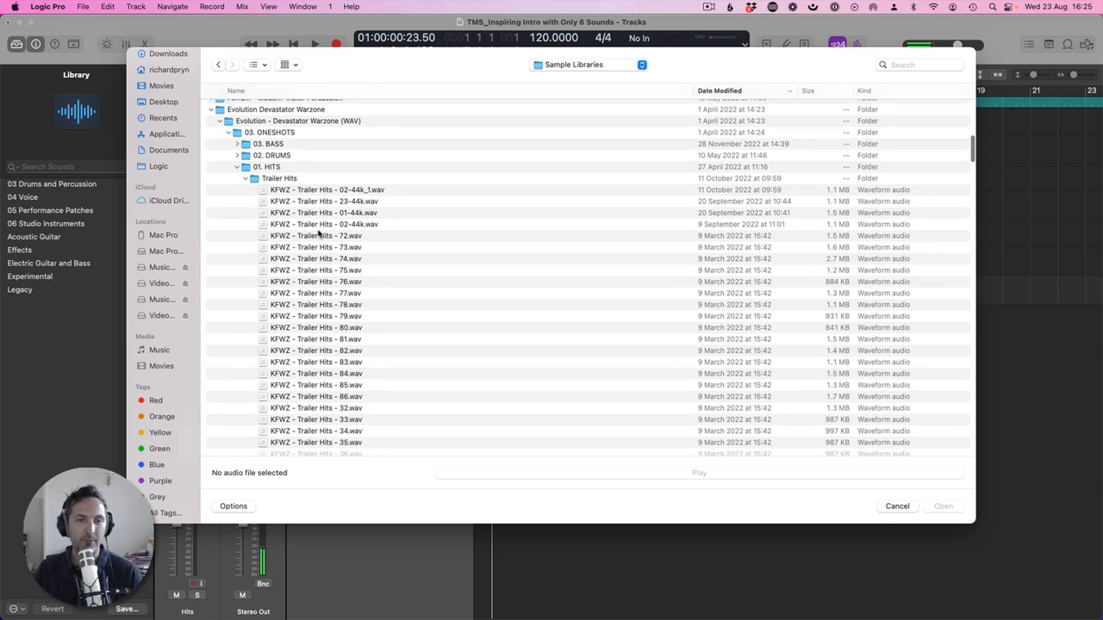
Step: Preview the sample KFWZ - Trailer Hits - 02-44k_1.wav
{"action": "left_click", "coordinate": [304, 195]}
{"action": "key", "text": "space"}
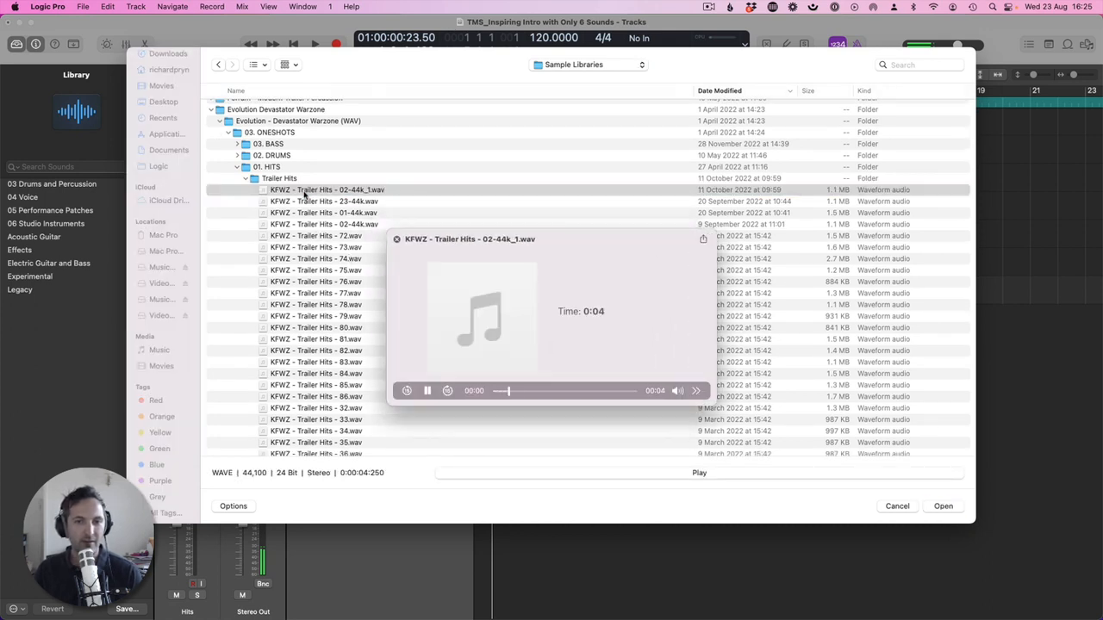
{"action": "key", "text": "space"}
Step: Preview KFWZ - Boom - 01-24b_1.wav in the Boom folder and import it onto the Hits track
{"action": "left_click", "coordinate": [247, 178]}
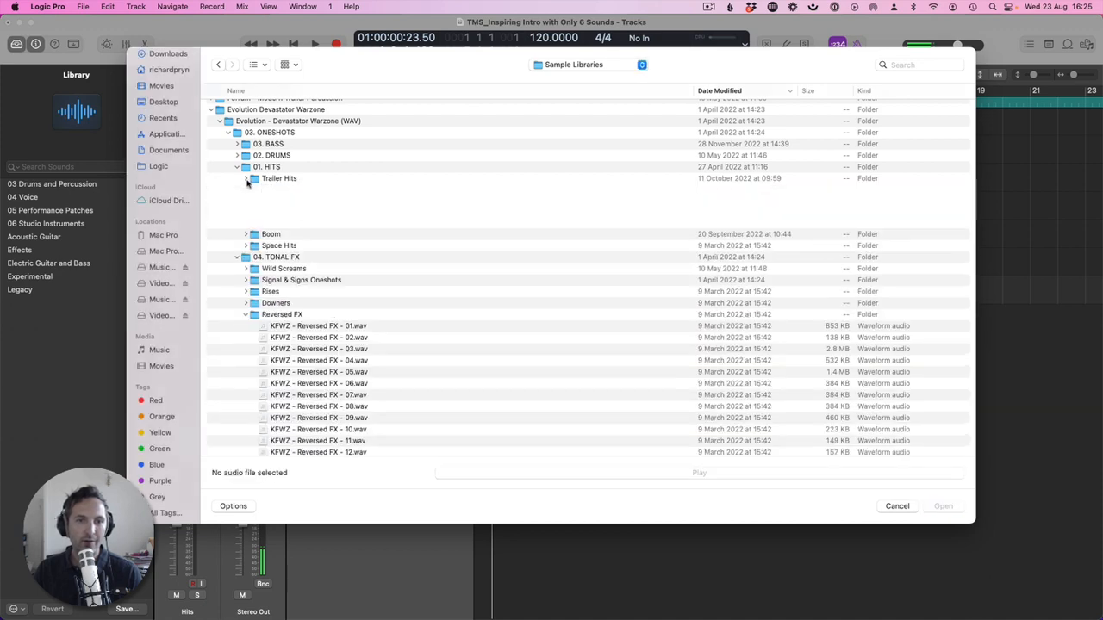
{"action": "left_click", "coordinate": [245, 190]}
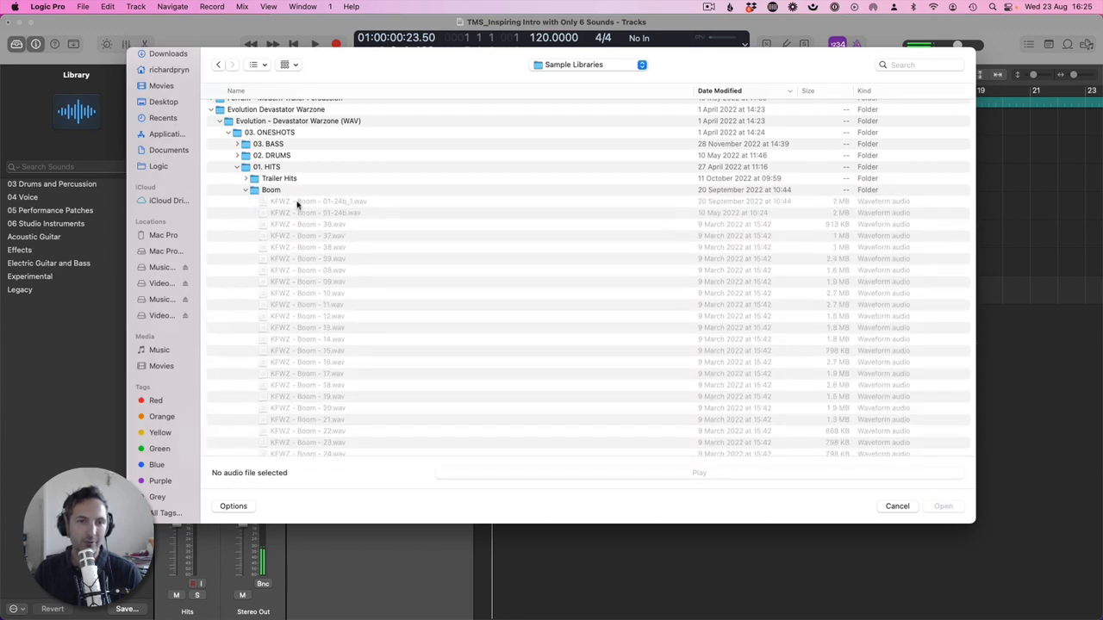
{"action": "left_click", "coordinate": [297, 202]}
{"action": "key", "text": "space"}
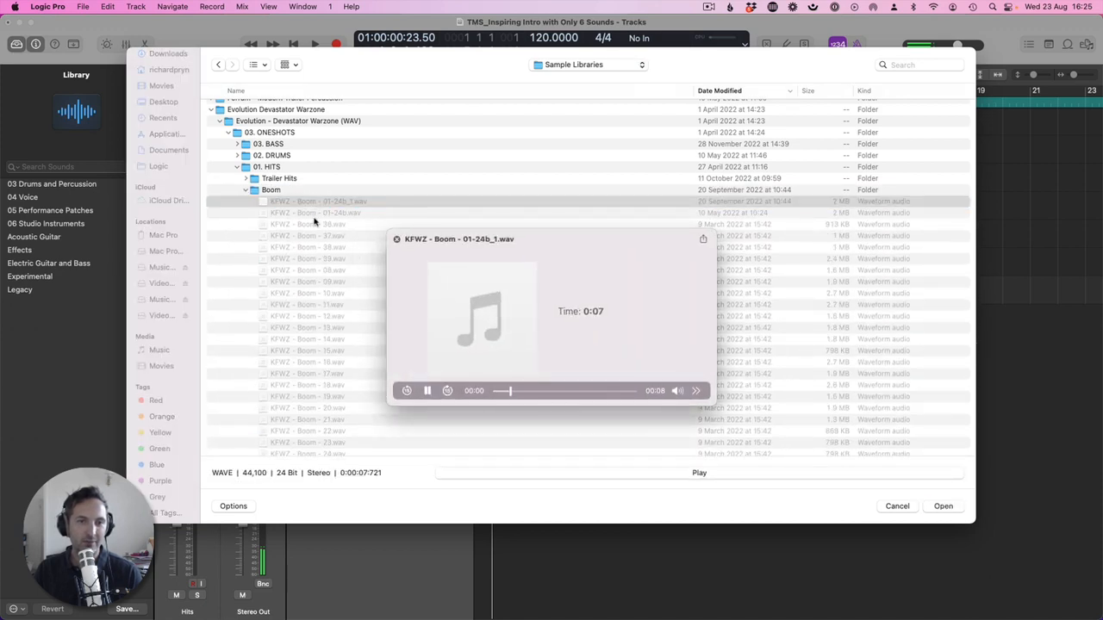
{"action": "key", "text": "space"}
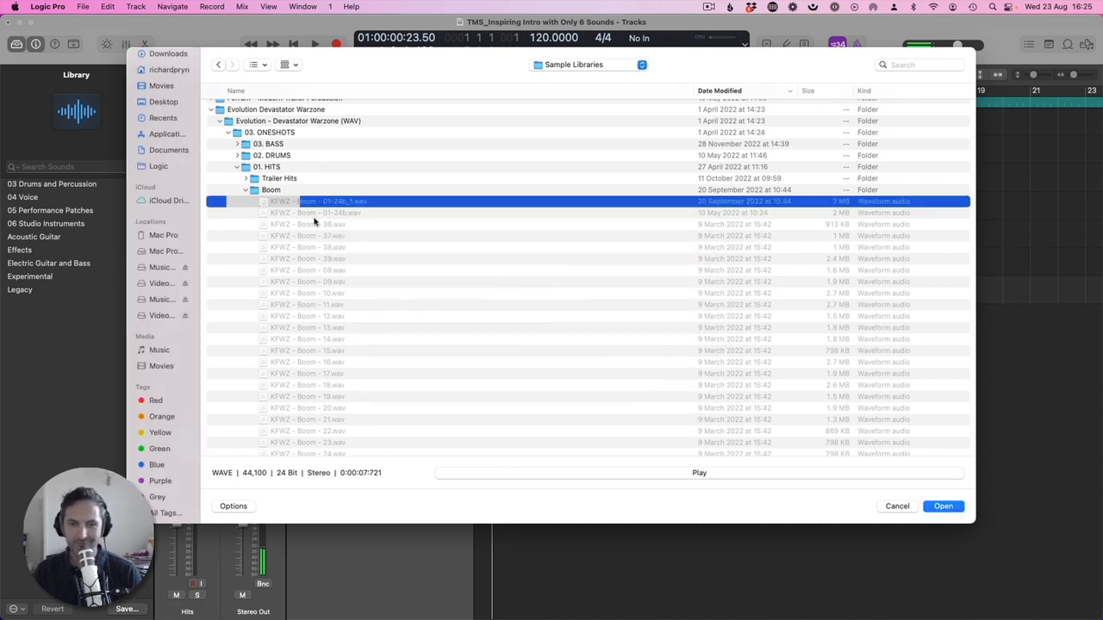
{"action": "key", "text": "Return"}
Step: Move the Boom - 01-24b_1 region on the Hits track so that its loudest impact lands exactly on bar 11
{"action": "left_click_drag", "start_coordinate": [556, 303], "coordinate": [806, 299]}
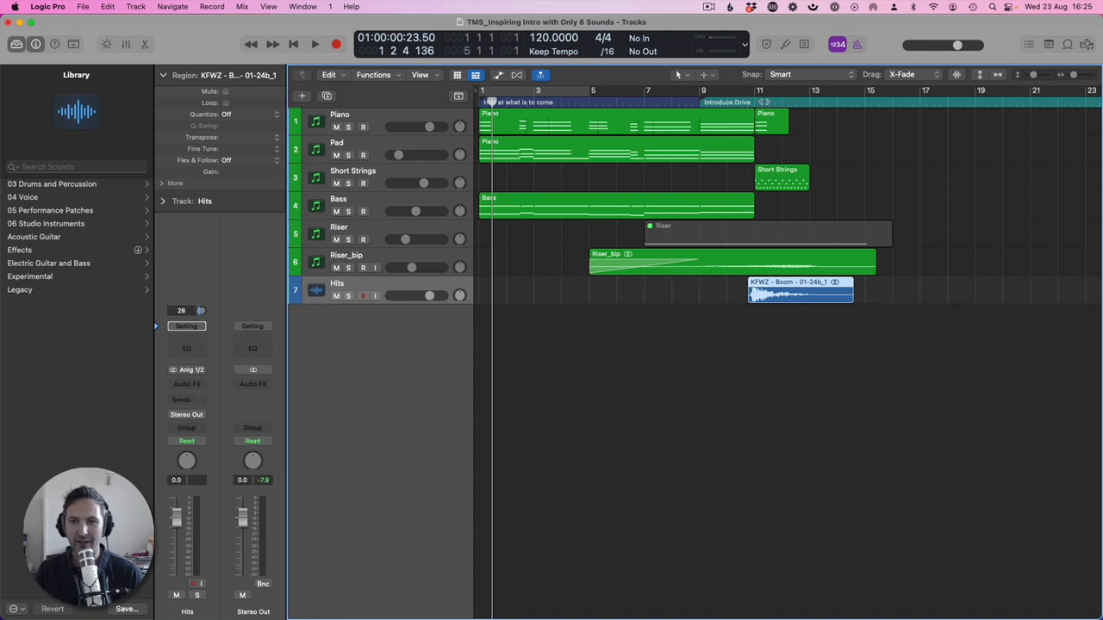
{"action": "left_click", "coordinate": [759, 98]}
{"action": "key", "text": "z"}
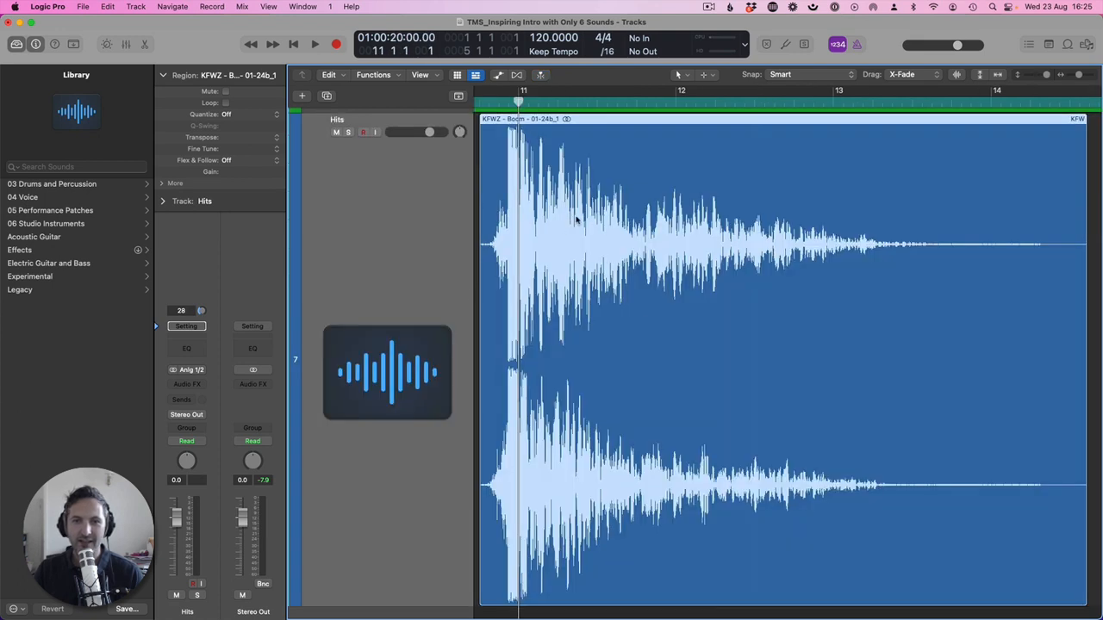
{"action": "left_click_drag", "start_coordinate": [576, 219], "coordinate": [587, 220]}
Step: Lower the Hits track's volume to -5.3 dB and play back from just before bar 11 to hear the hit
{"action": "left_click", "coordinate": [484, 99]}
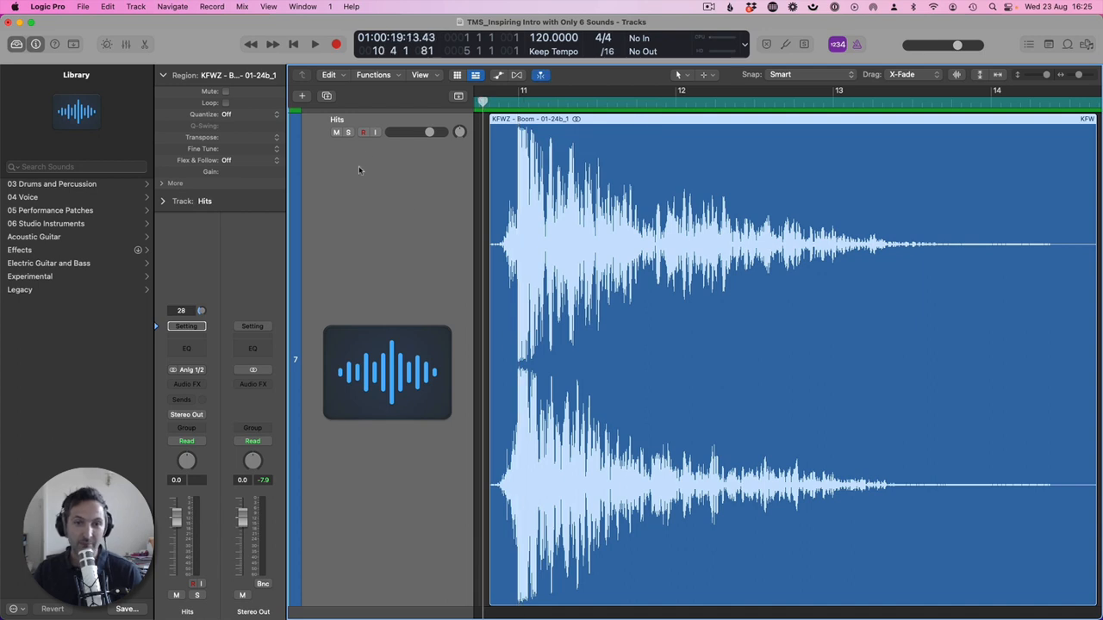
{"action": "left_click_drag", "start_coordinate": [429, 133], "coordinate": [427, 132]}
{"action": "key", "text": "space"}
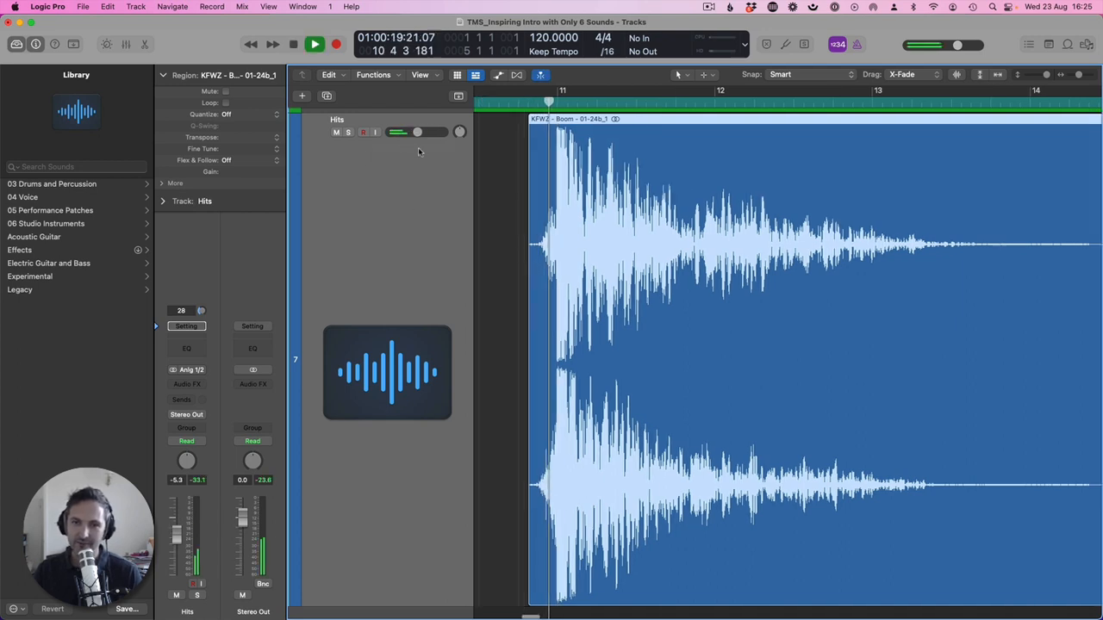
{"action": "key", "text": "z"}
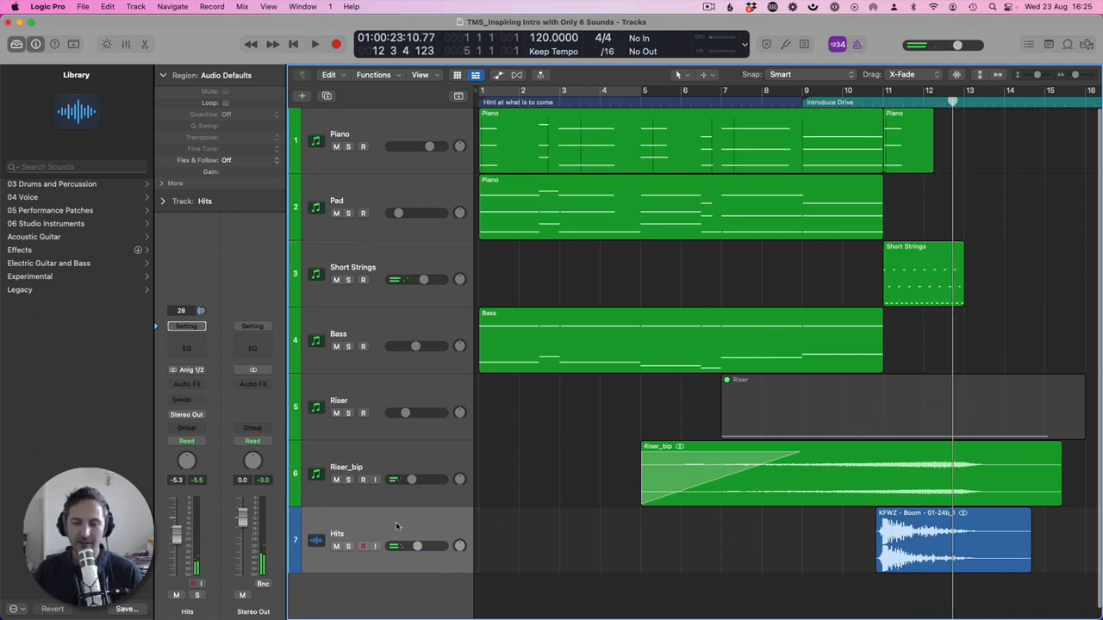
{"action": "key", "text": "super+shift+2"}
{"action": "key", "text": "super+Tab"}
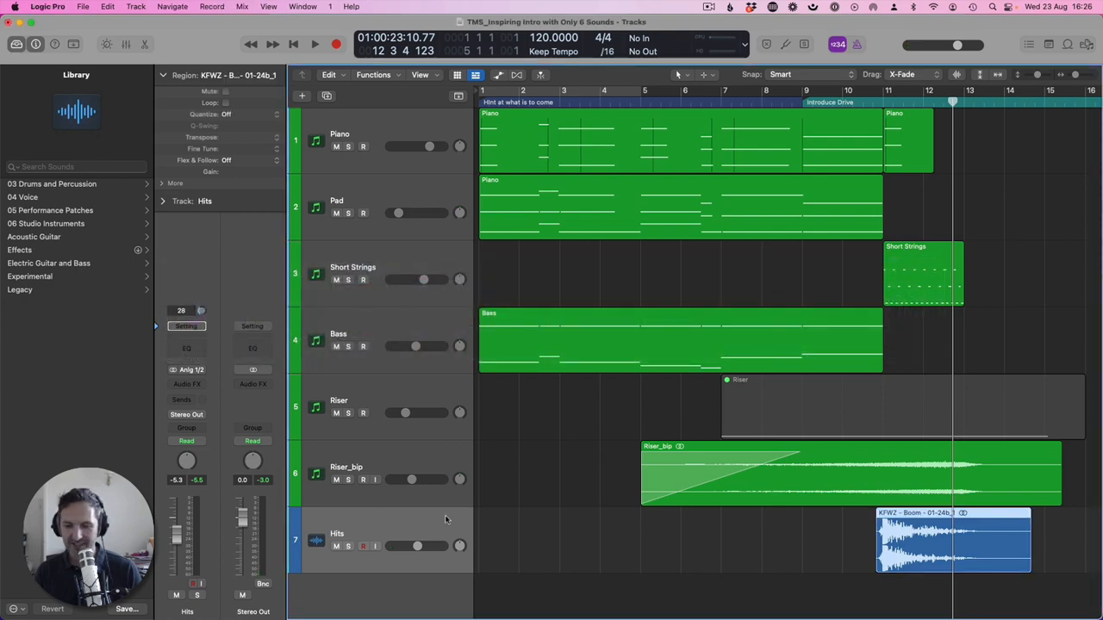
Step: Preview the Boom samples 26 to 28 and import KFWZ - Boom - 28.wav onto the Hits track
{"action": "key", "text": "super+shift+i"}
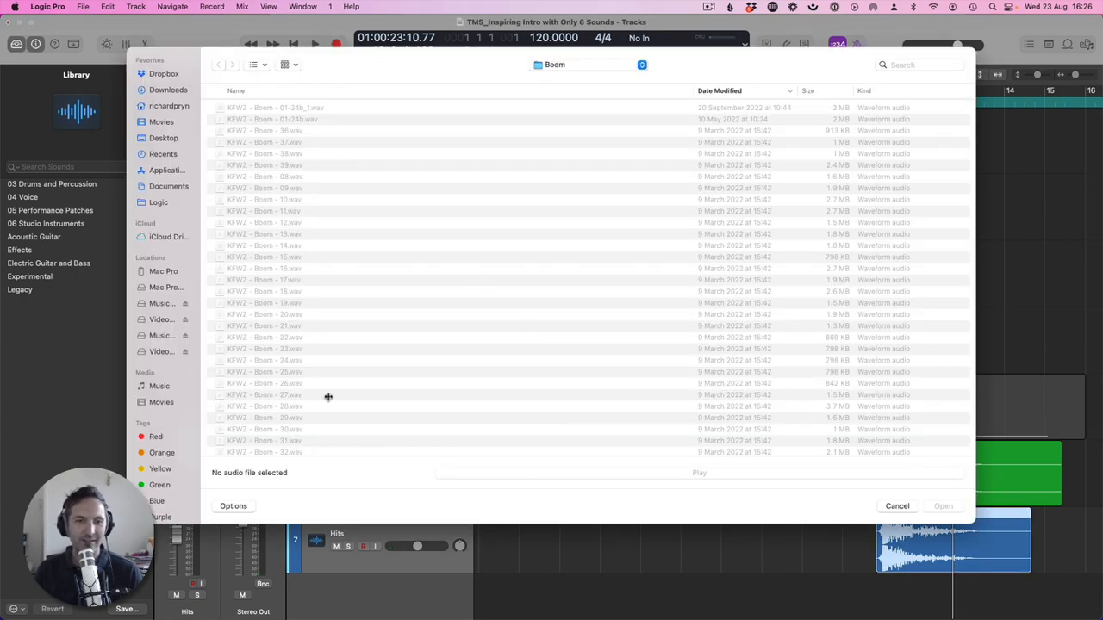
{"action": "left_click", "coordinate": [291, 382]}
{"action": "key", "text": "space"}
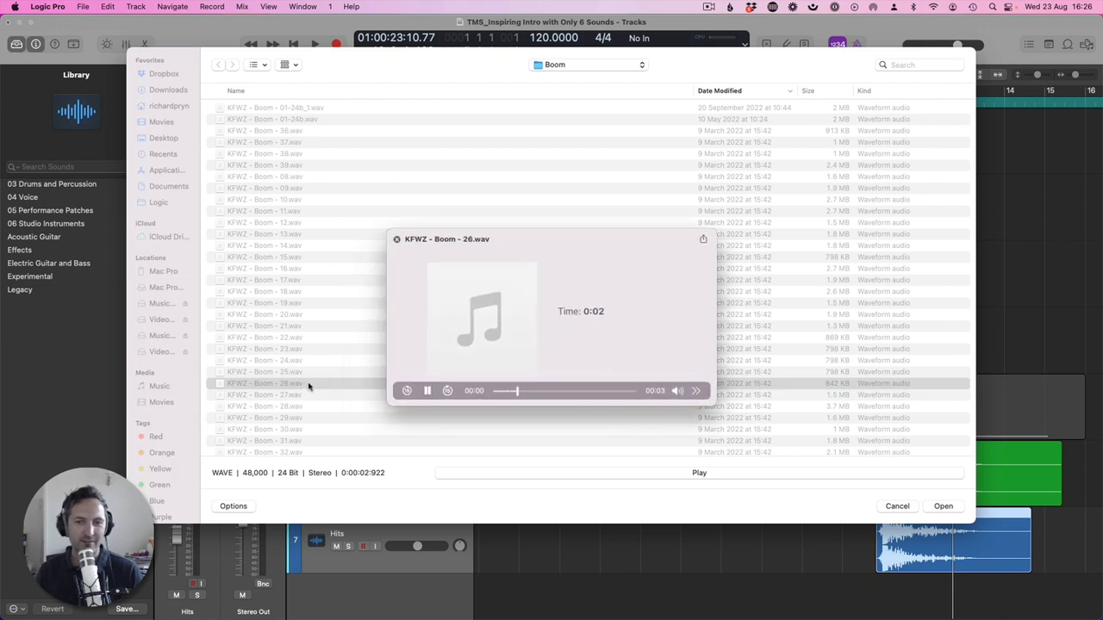
{"action": "key", "text": "Down"}
{"action": "key", "text": "Down"}
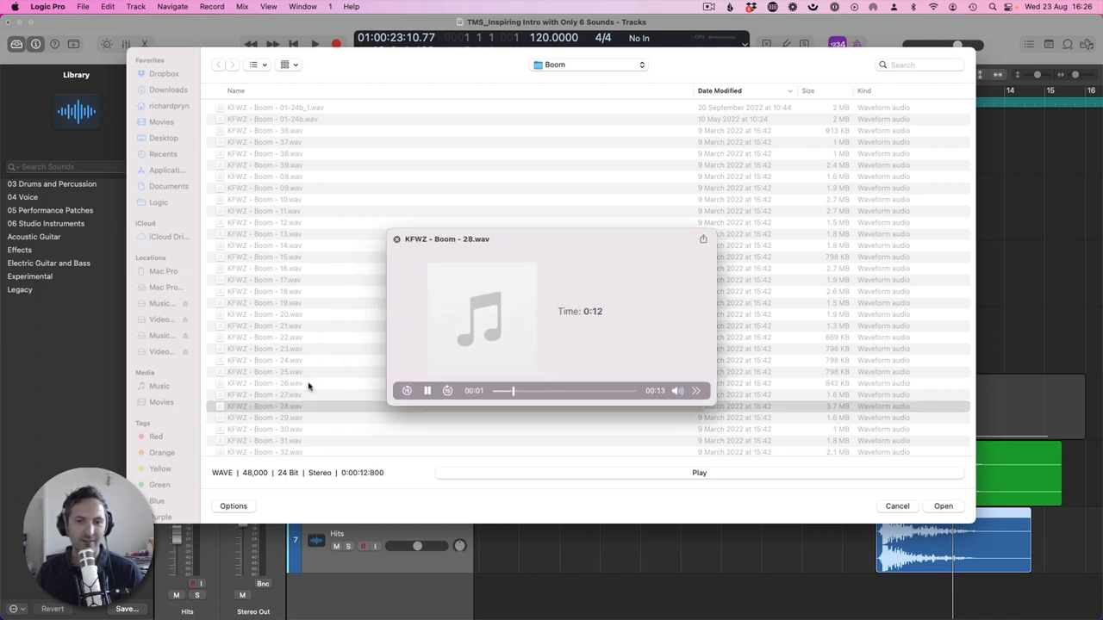
{"action": "key", "text": "space"}
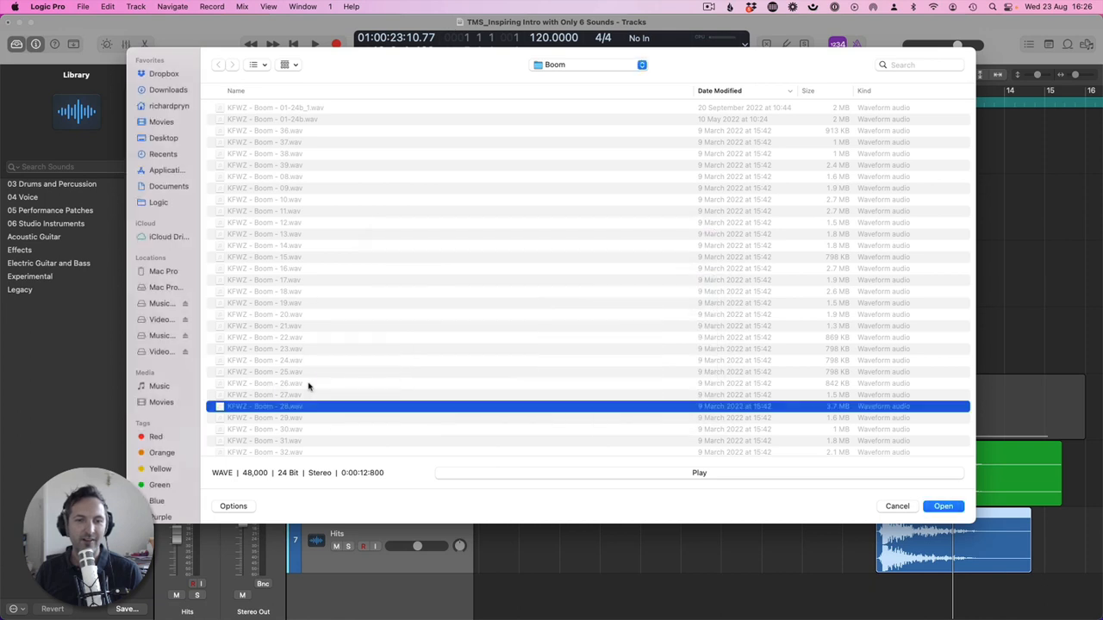
{"action": "key", "text": "Return"}
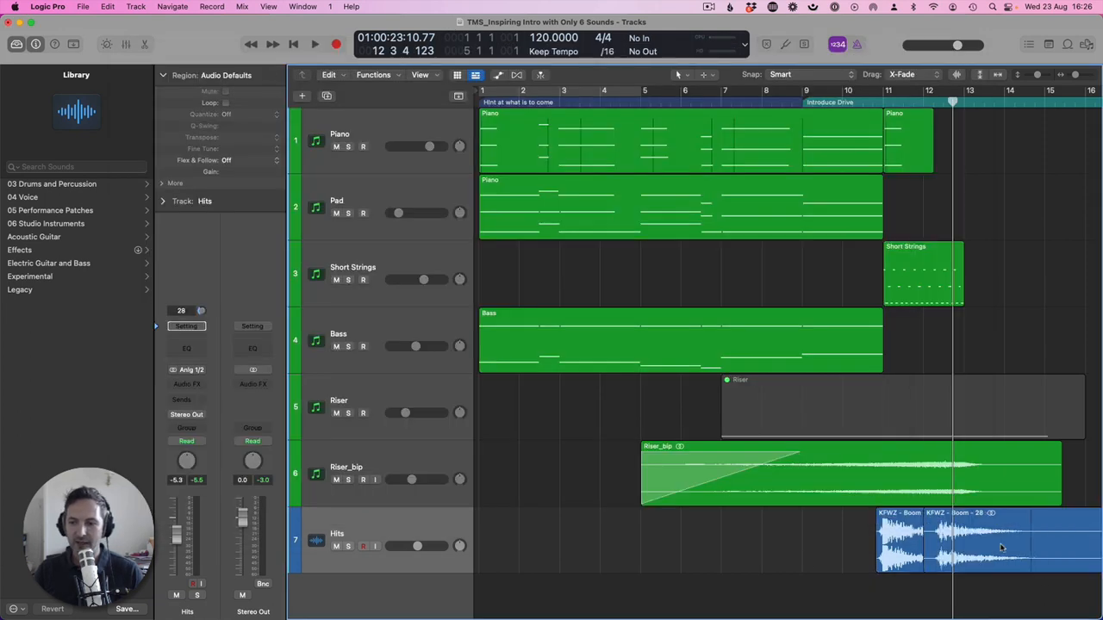
Step: Move the Boom - 28 region to bar 1 and cut off its lead-in before position 1 2 4 1
{"action": "left_click_drag", "start_coordinate": [940, 534], "coordinate": [498, 527]}
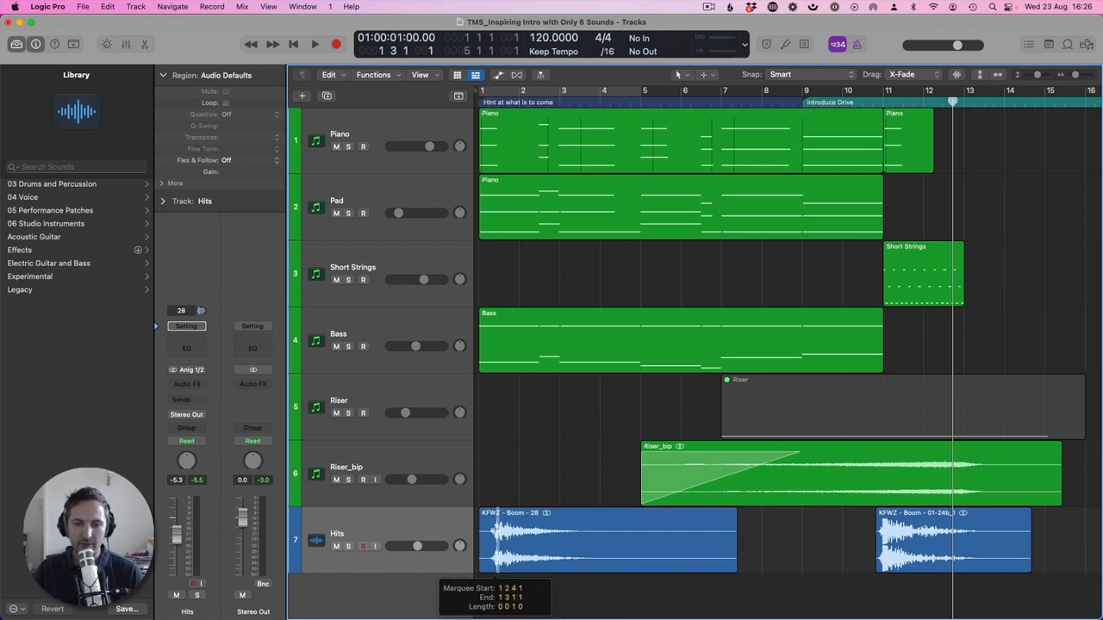
{"action": "left_click", "coordinate": [500, 530]}
{"action": "key", "text": "z"}
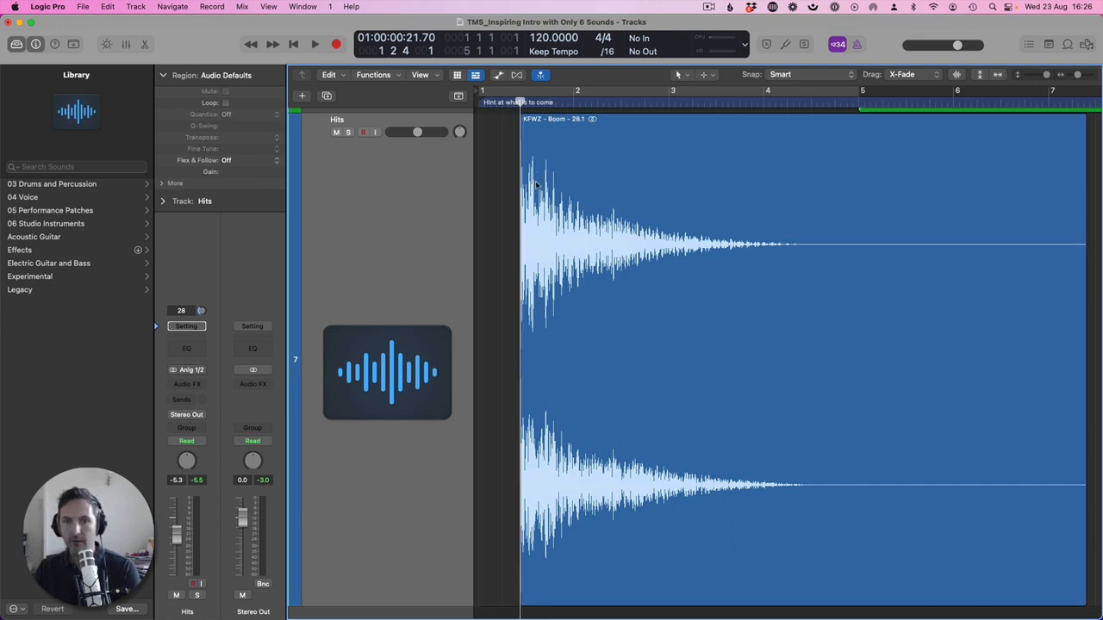
Step: Move the trimmed Boom - 28 region so that its impact starts at bar 1, and play from the beginning
{"action": "left_click_drag", "start_coordinate": [534, 180], "coordinate": [480, 183]}
{"action": "key", "text": "Return"}
{"action": "key", "text": "space"}
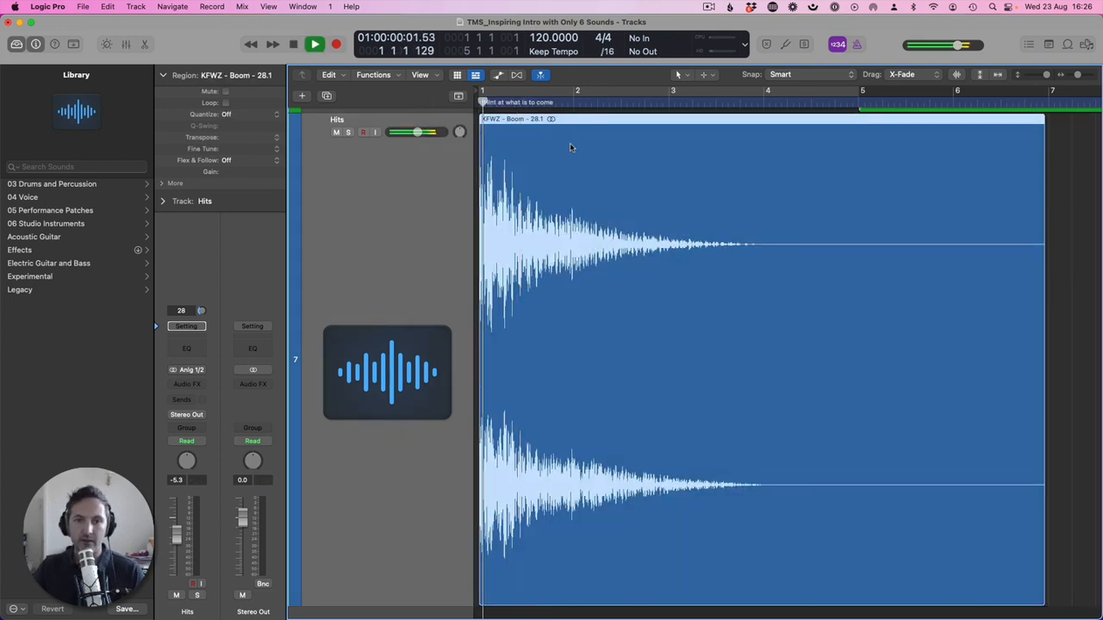
Step: Briefly mute the Bass track for comparison, unmute it, lower its volume to -11.0 dB and select the track
{"action": "key", "text": "z"}
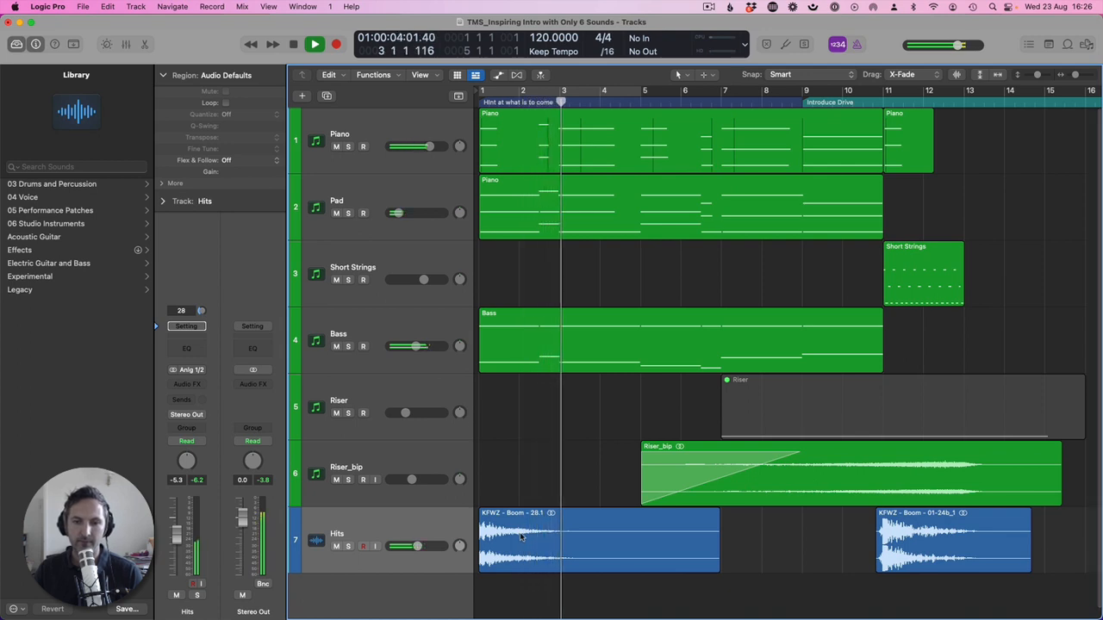
{"action": "left_click", "coordinate": [336, 347]}
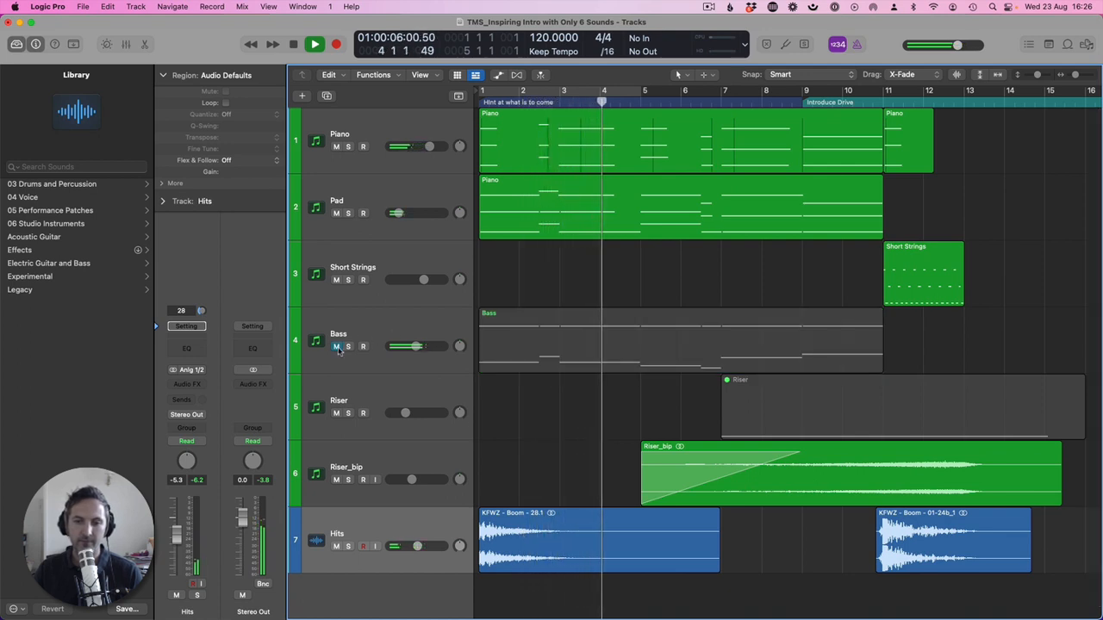
{"action": "left_click", "coordinate": [336, 346]}
{"action": "left_click_drag", "start_coordinate": [416, 347], "coordinate": [411, 346]}
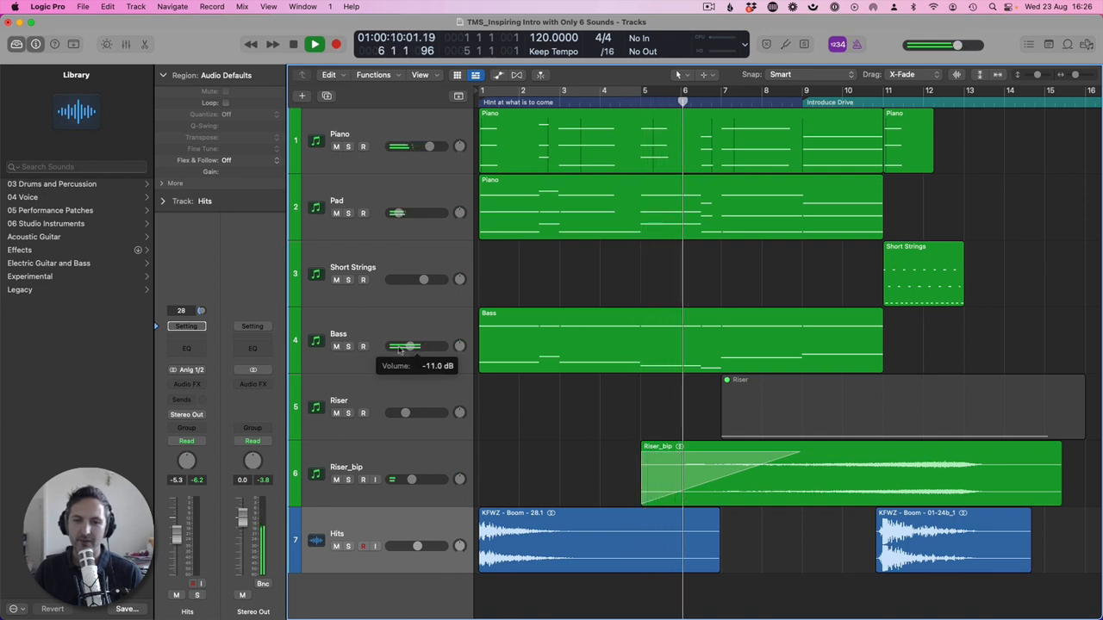
{"action": "left_click", "coordinate": [377, 333]}
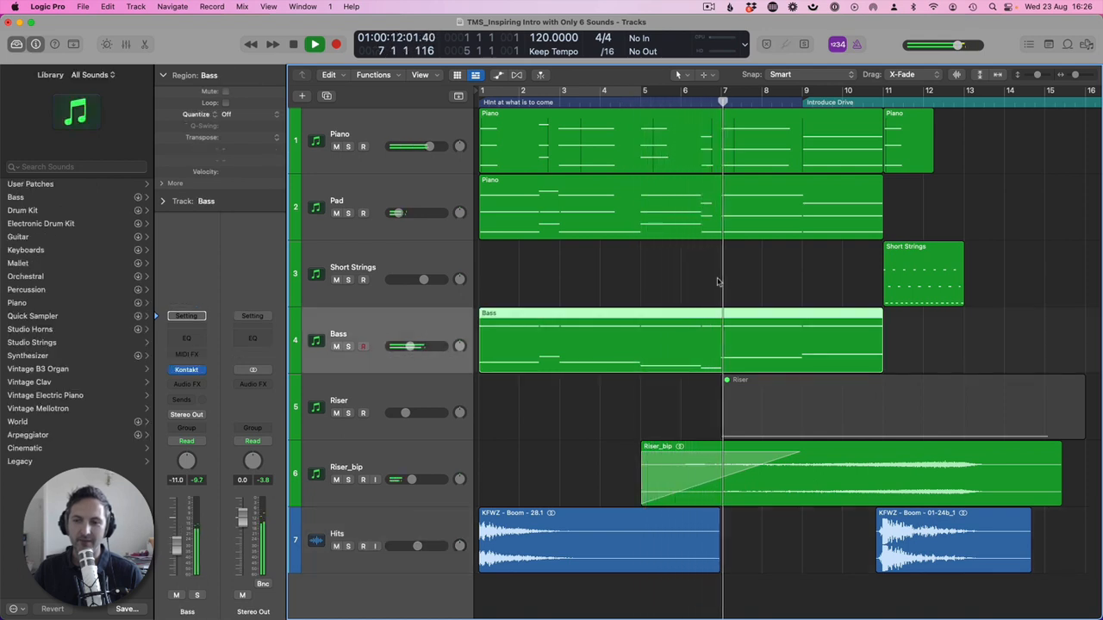
Step: Copy the Short Strings region to bar 9 and automate the track's volume to rise from -∞ dB there to -2.6 dB at bar 11
{"action": "left_click_drag", "start_coordinate": [924, 274], "coordinate": [842, 275]}
{"action": "key", "text": "a"}
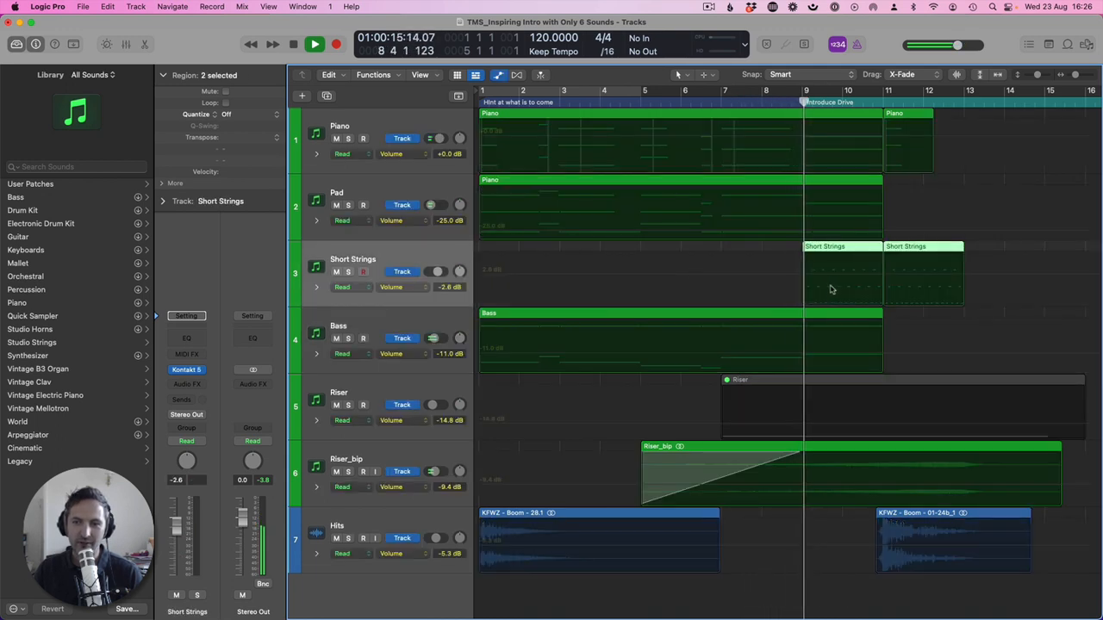
{"action": "left_click", "coordinate": [863, 278]}
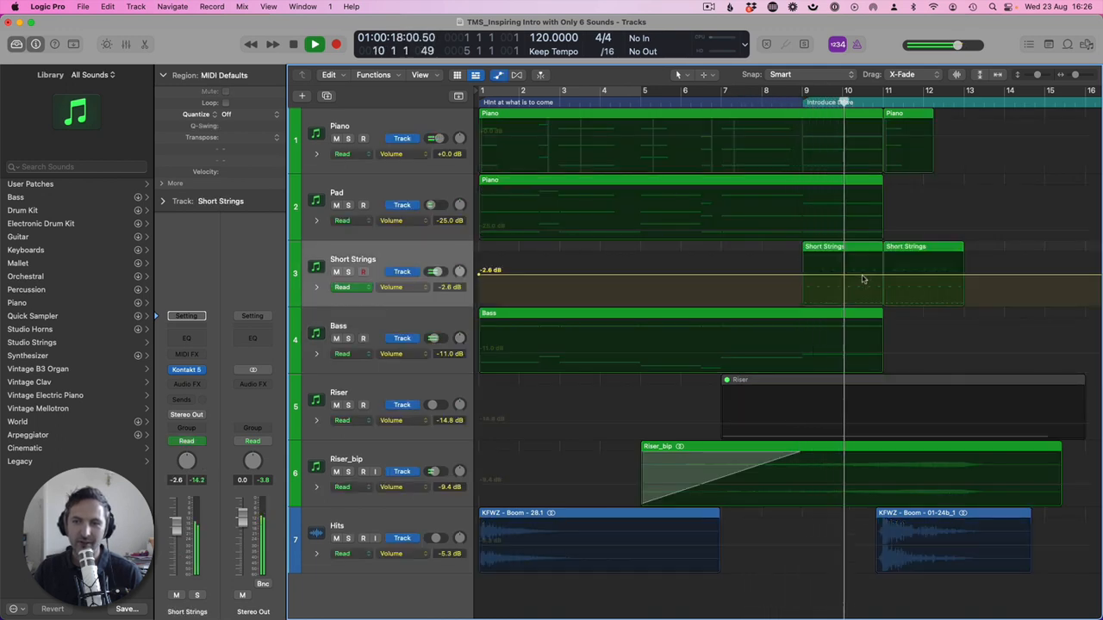
{"action": "left_click", "coordinate": [803, 275]}
{"action": "left_click", "coordinate": [883, 275]}
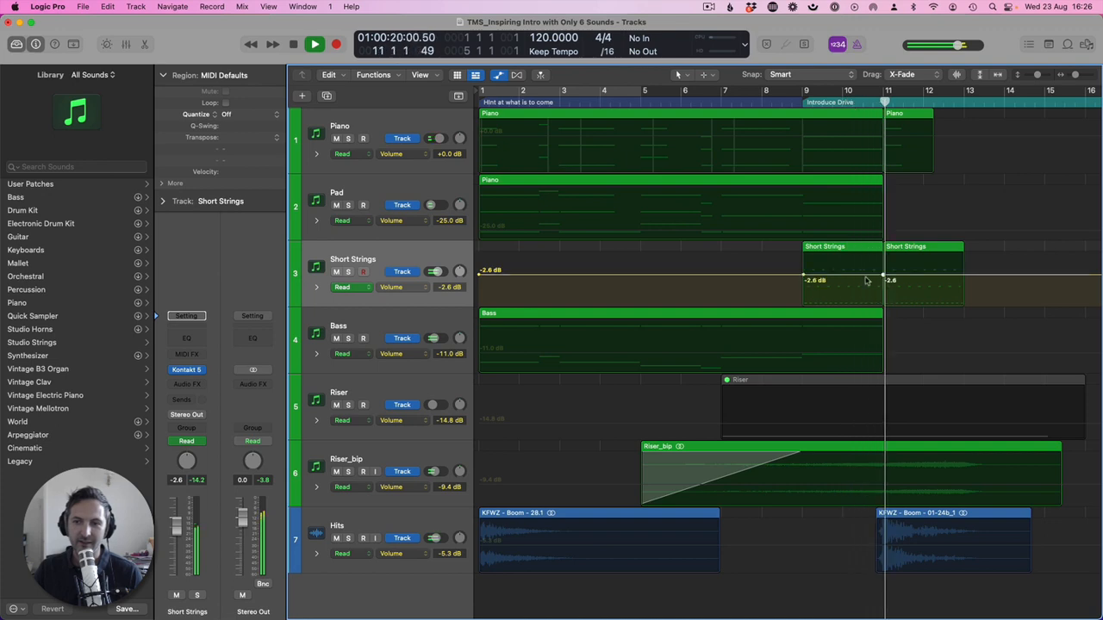
{"action": "left_click_drag", "start_coordinate": [749, 276], "coordinate": [750, 310]}
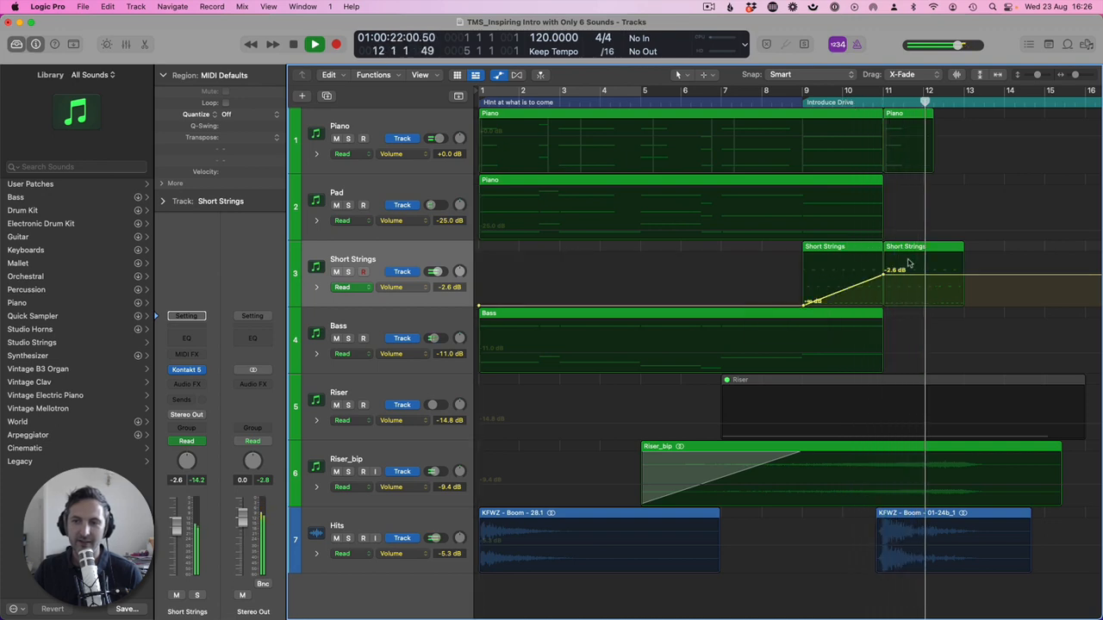
{"action": "key", "text": "a"}
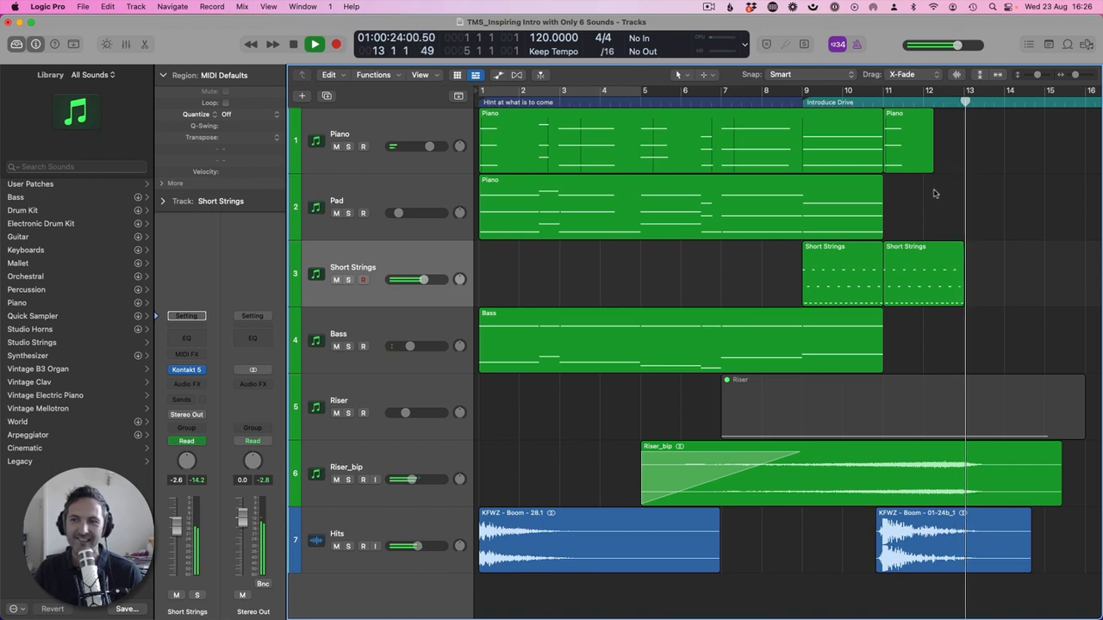
Step: Repeat the last Short Strings region at bar 13 and play from bar 9
{"action": "key", "text": "space"}
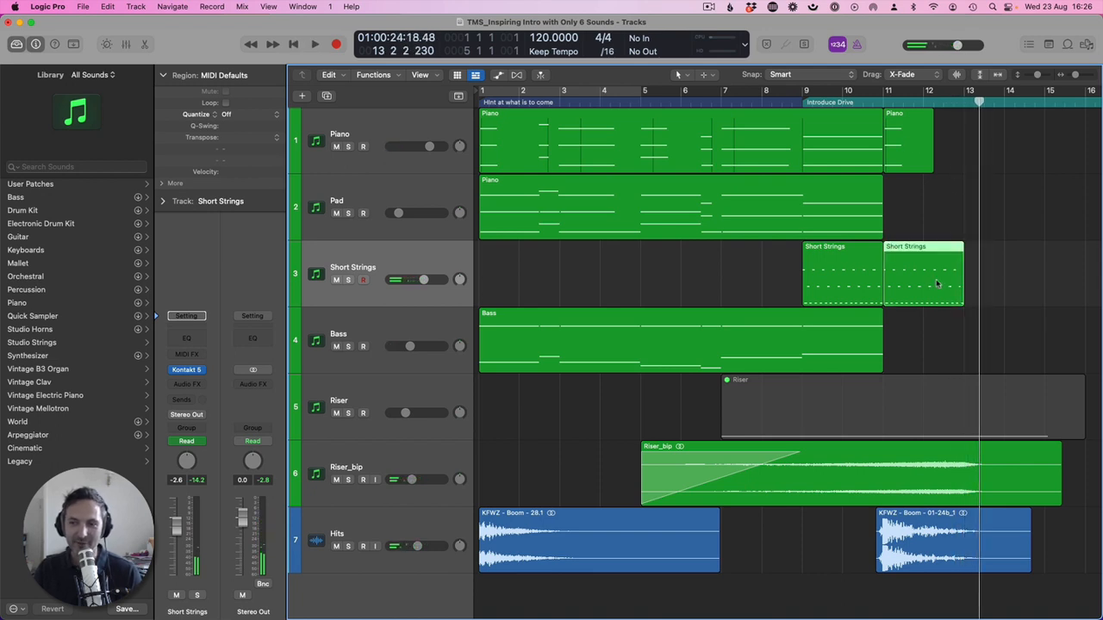
{"action": "key", "text": "super+r"}
{"action": "left_click", "coordinate": [801, 102]}
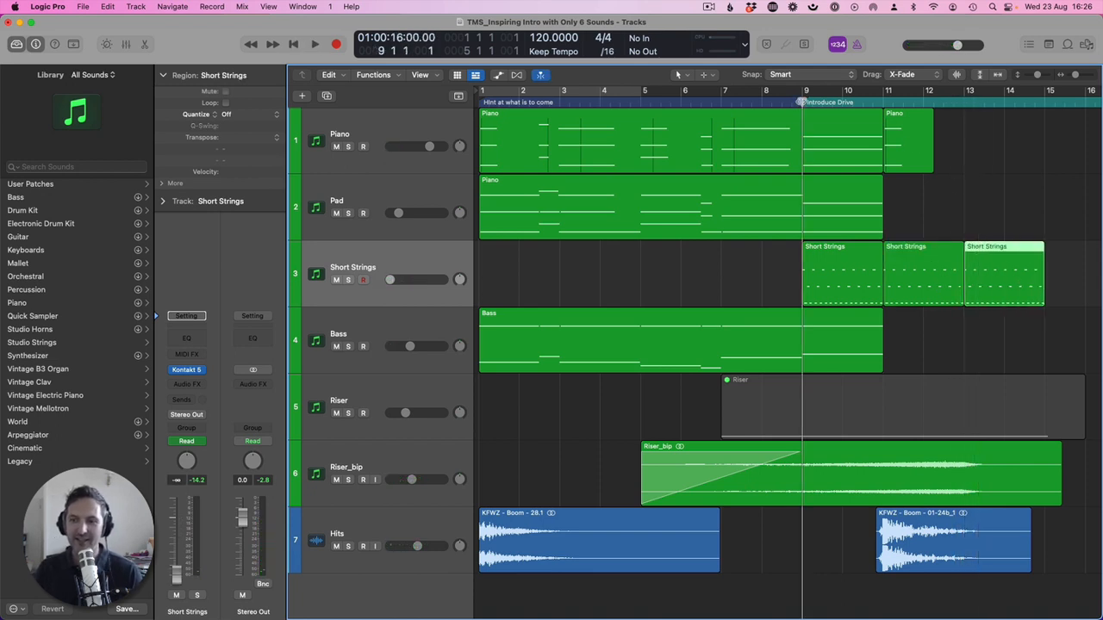
{"action": "key", "text": "space"}
Step: Move the Riser_bip region so that it starts at bar 7 and play from just before it
{"action": "left_click", "coordinate": [989, 483]}
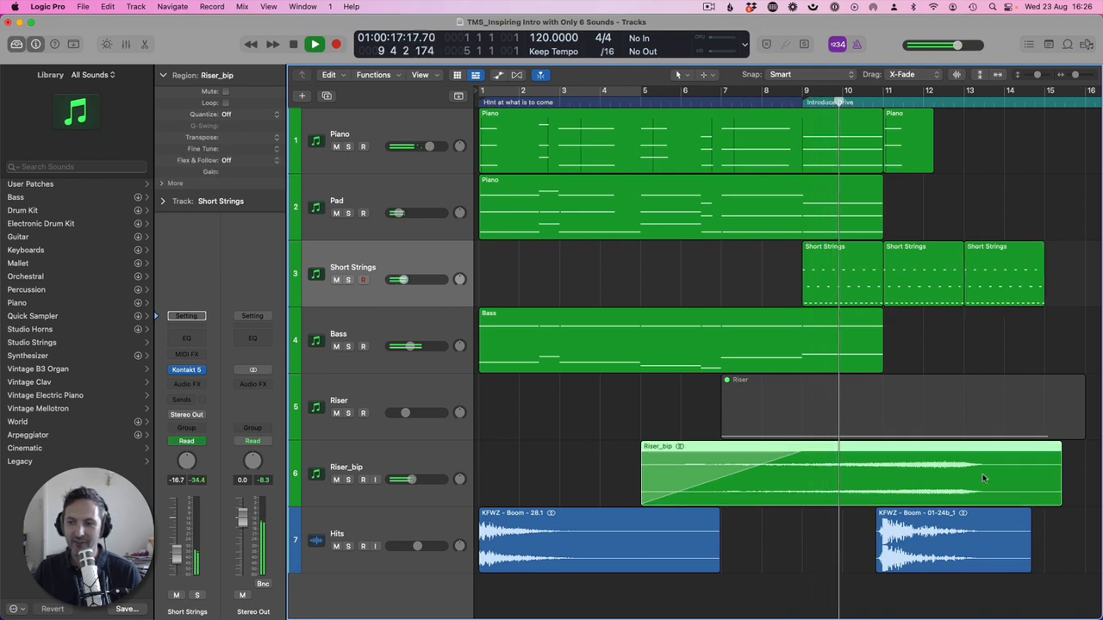
{"action": "left_click_drag", "start_coordinate": [989, 483], "coordinate": [1061, 479]}
{"action": "left_click", "coordinate": [709, 102]}
{"action": "key", "text": "space"}
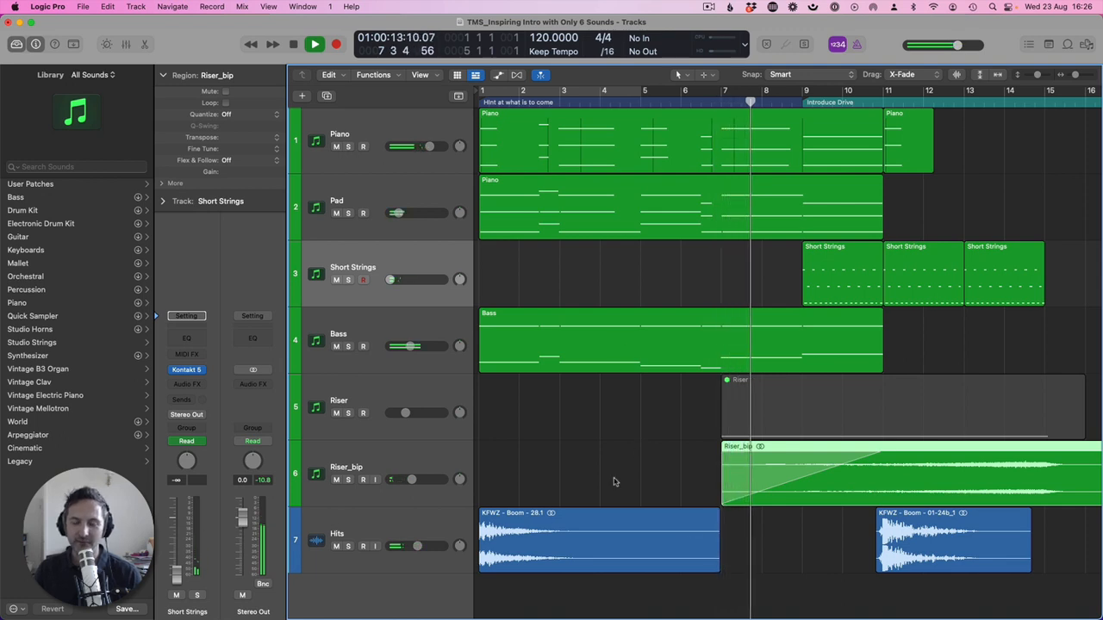
Step: Try extending the Short Strings volume ramp so that it reaches -2.6 dB at about bar 12.5
{"action": "key", "text": "a"}
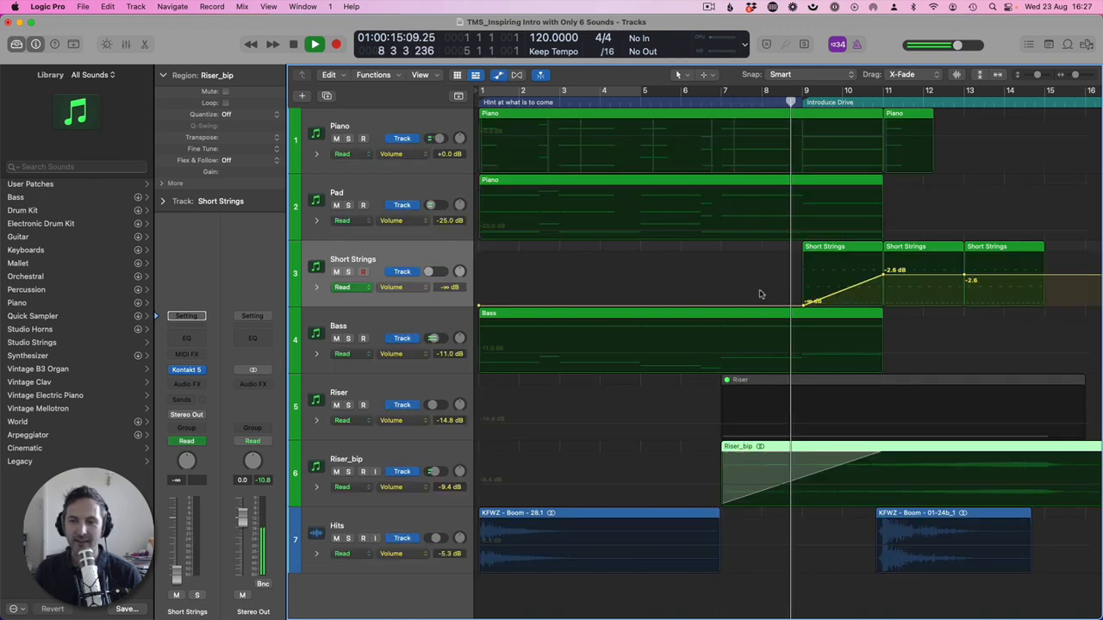
{"action": "left_click", "coordinate": [894, 274]}
{"action": "left_click_drag", "start_coordinate": [894, 274], "coordinate": [946, 273]}
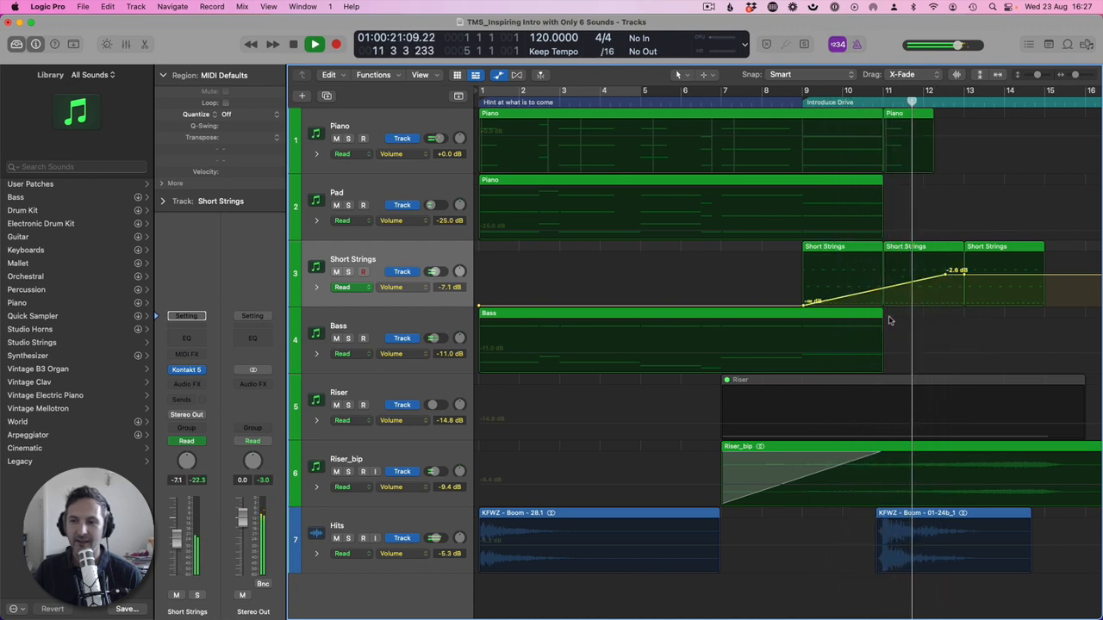
{"action": "key", "text": "a"}
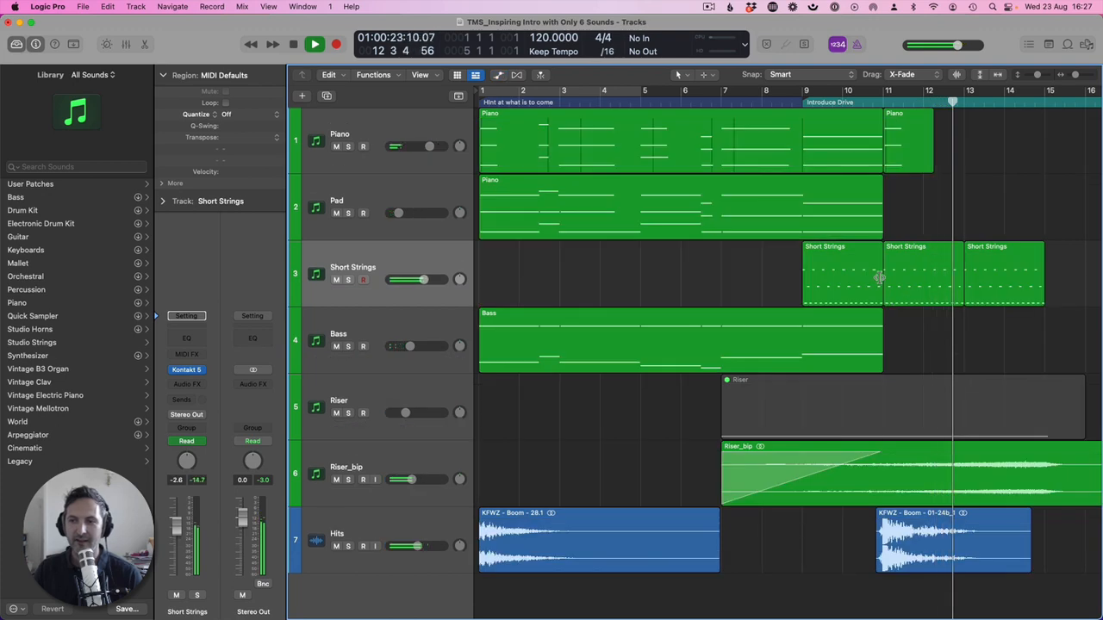
Step: Reshape the Short Strings volume ramp to rise from about bar 6.5 to -2.6 dB at bar 11, and play from the beginning
{"action": "key", "text": "a"}
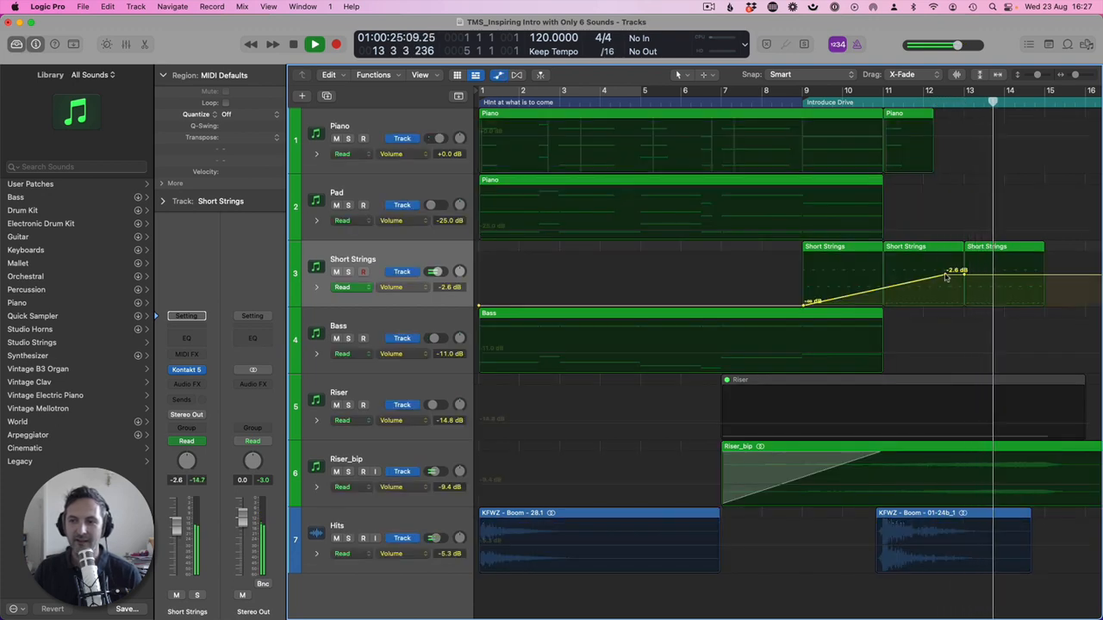
{"action": "left_click_drag", "start_coordinate": [948, 283], "coordinate": [716, 305]}
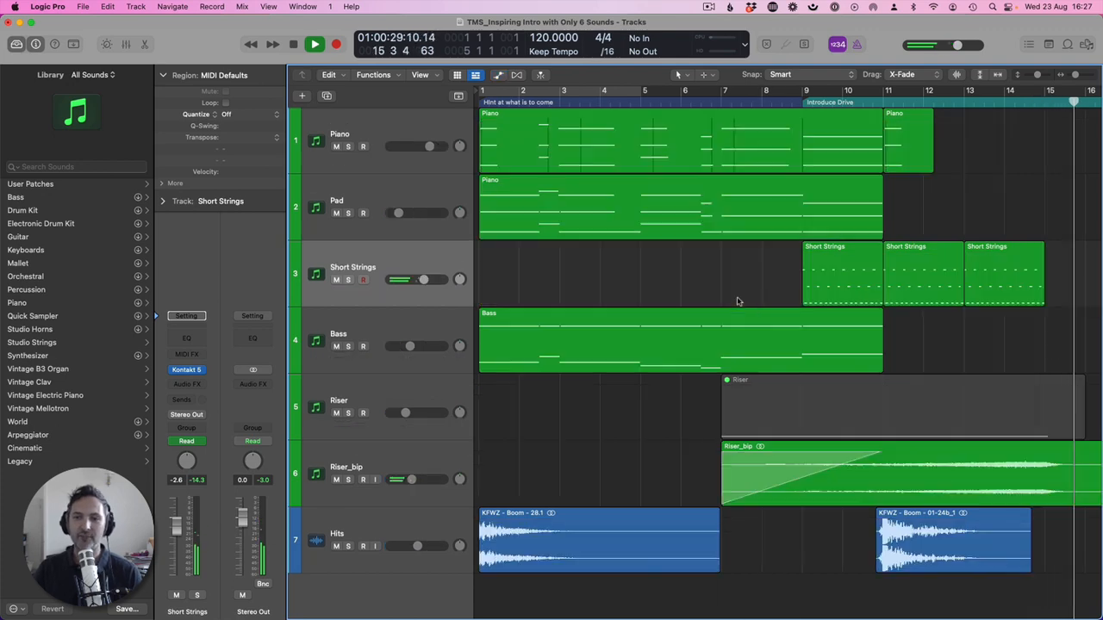
{"action": "key", "text": "a"}
{"action": "key", "text": "space"}
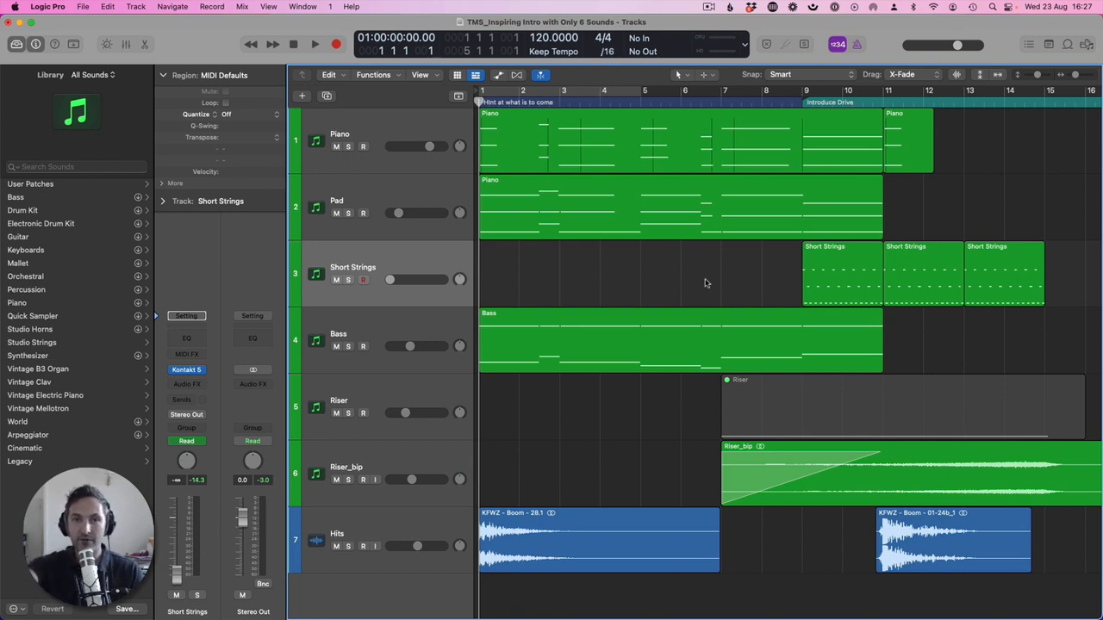
{"action": "key", "text": "space"}
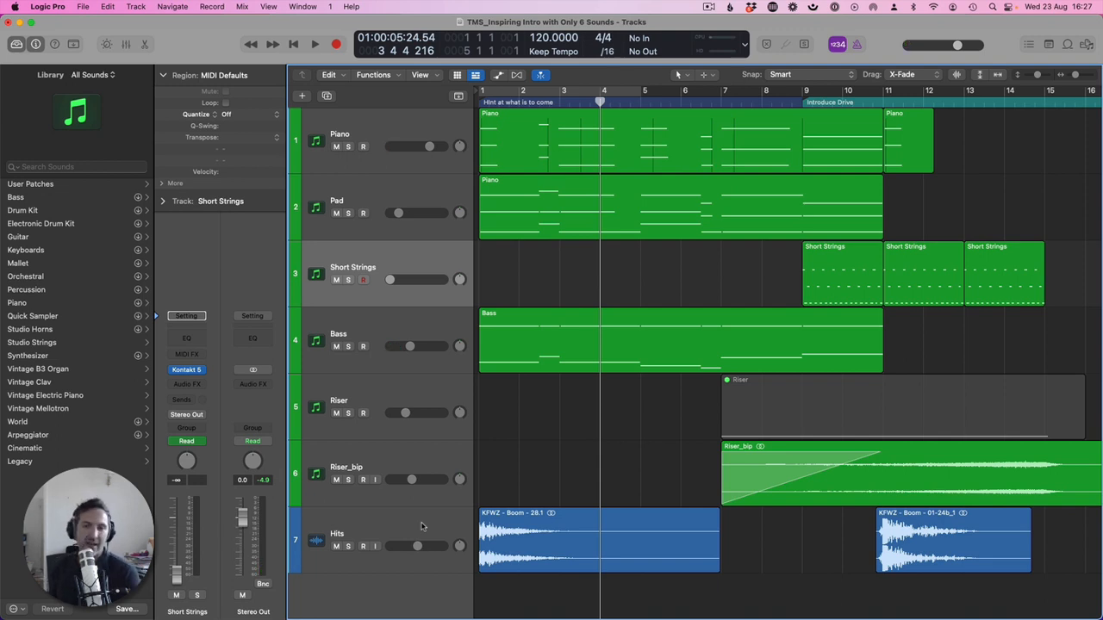
Step: In the Short Strings region at bar 9, lower the repeated C3 notes by one semitone and listen to the result
{"action": "double_click", "coordinate": [821, 267]}
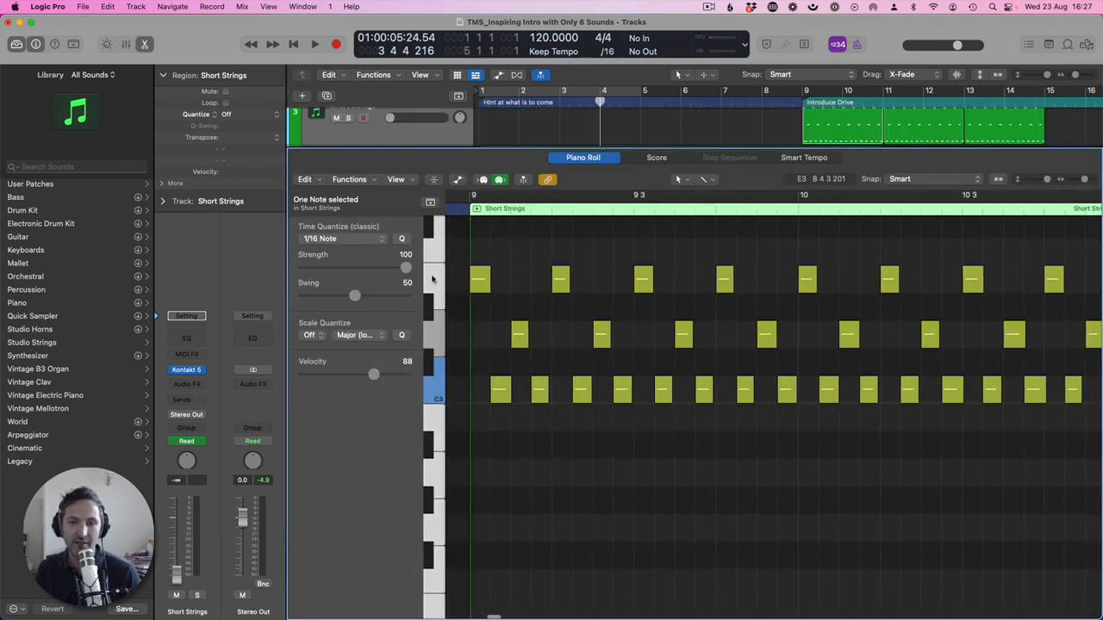
{"action": "left_click", "coordinate": [432, 279]}
{"action": "left_click", "coordinate": [440, 383]}
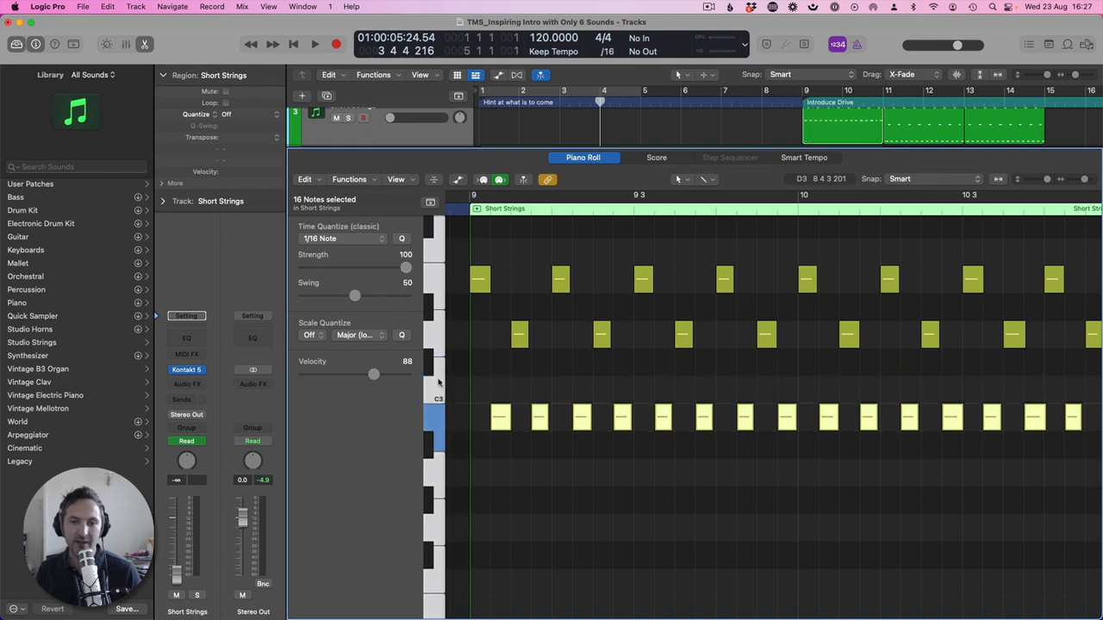
{"action": "key", "text": "space"}
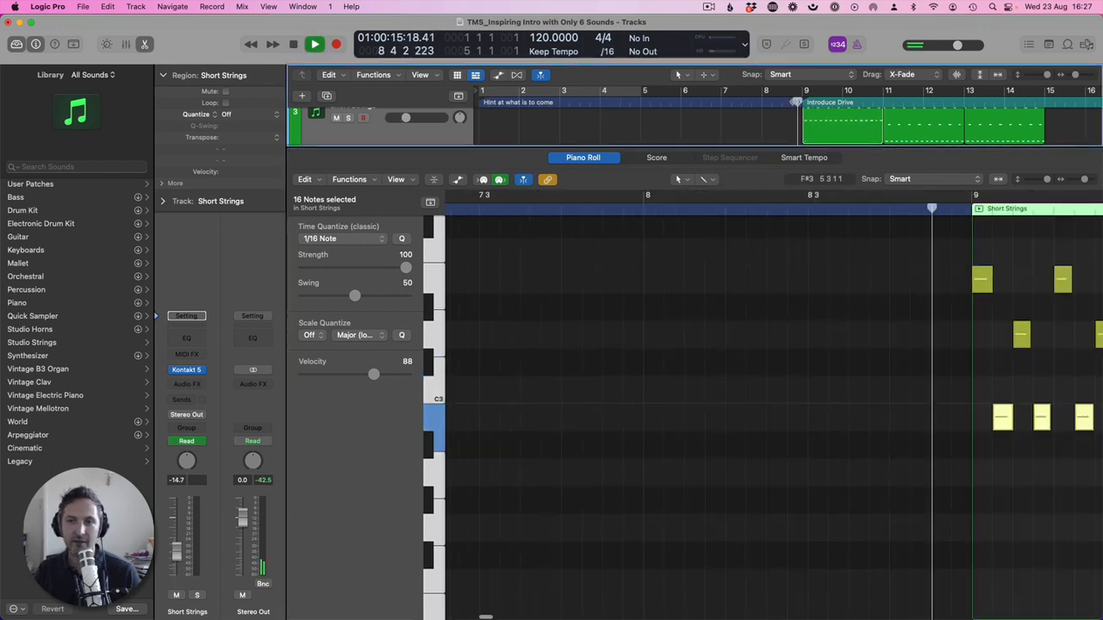
{"action": "key", "text": "e"}
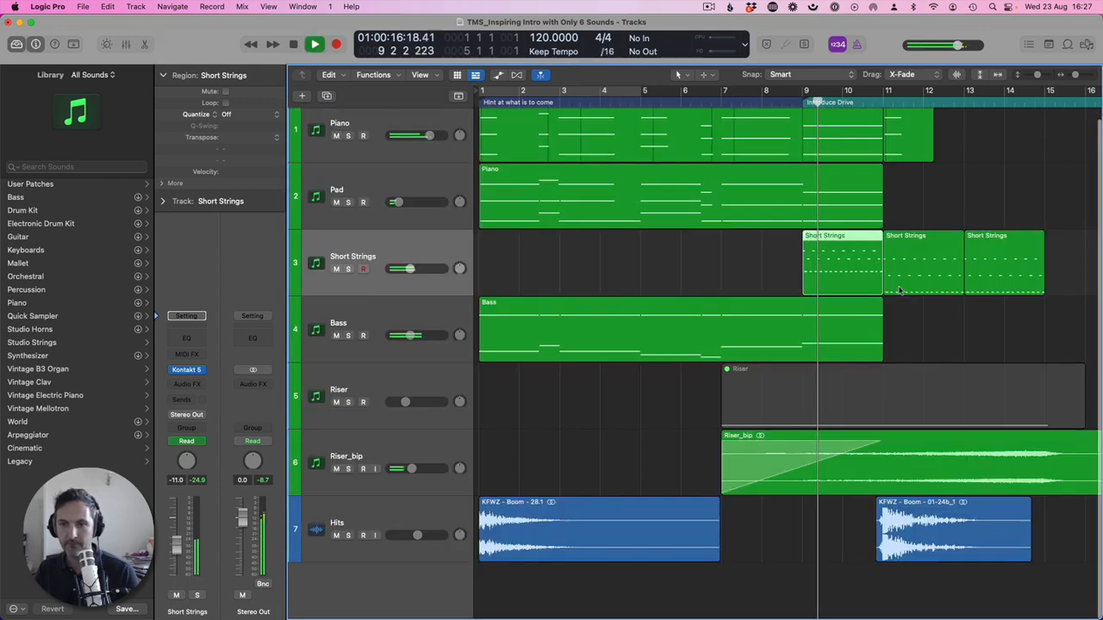
{"action": "left_click", "coordinate": [798, 271]}
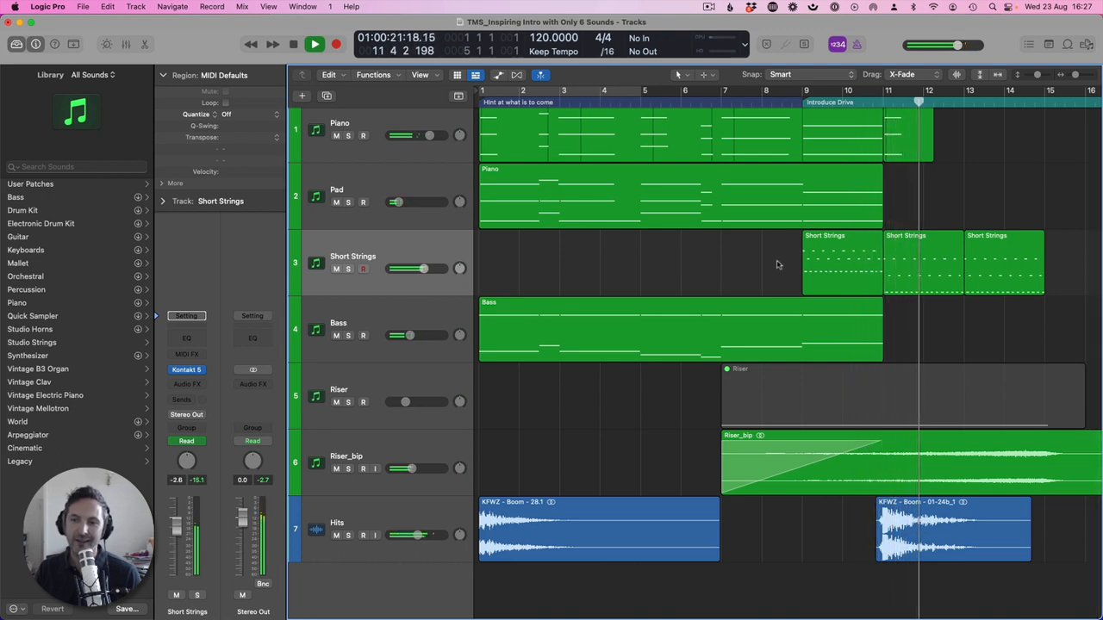
{"action": "key", "text": "space"}
Step: Open the long Piano region for note editing and copy its bar 1 E4 note up to C5
{"action": "scroll", "coordinate": [645, 119], "scroll_direction": "up", "scroll_amount": 2}
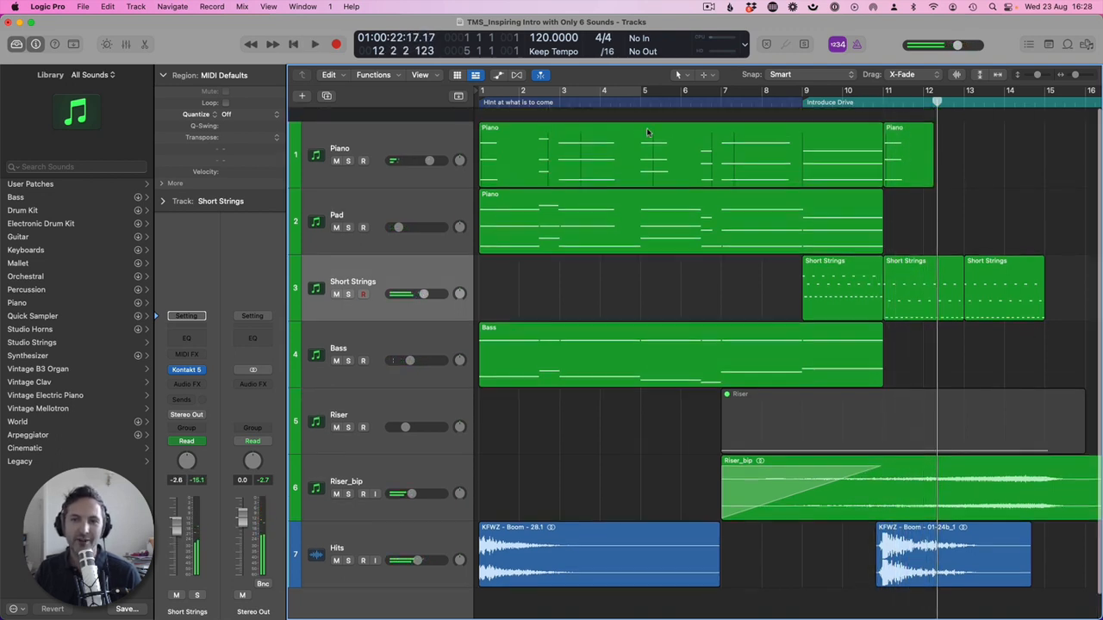
{"action": "left_click", "coordinate": [638, 99]}
{"action": "left_click", "coordinate": [626, 143]}
{"action": "double_click", "coordinate": [626, 143]}
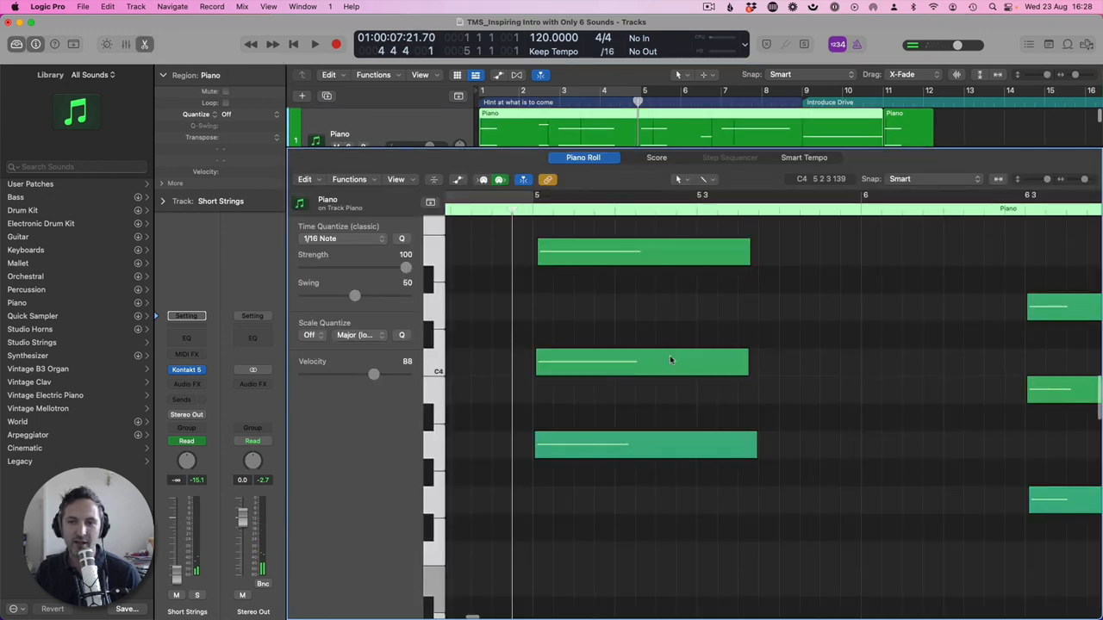
{"action": "scroll", "coordinate": [534, 369], "scroll_direction": "up", "scroll_amount": 5}
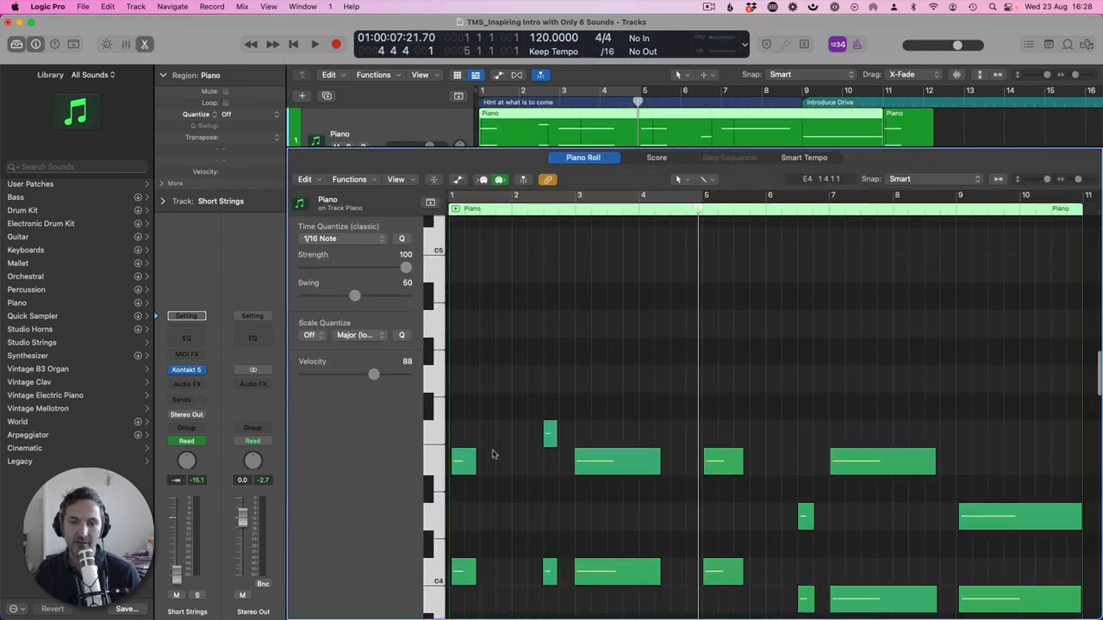
{"action": "left_click", "coordinate": [463, 463]}
{"action": "left_click_drag", "start_coordinate": [463, 466], "coordinate": [525, 245]}
Step: Copy the high piano note to C5 at bar 3, A4 at bar 5, B4 at bar 7 and G4 at bar 9, and play it through
{"action": "key", "text": "Return"}
{"action": "key", "text": "space"}
{"action": "left_click_drag", "start_coordinate": [525, 244], "coordinate": [589, 244]}
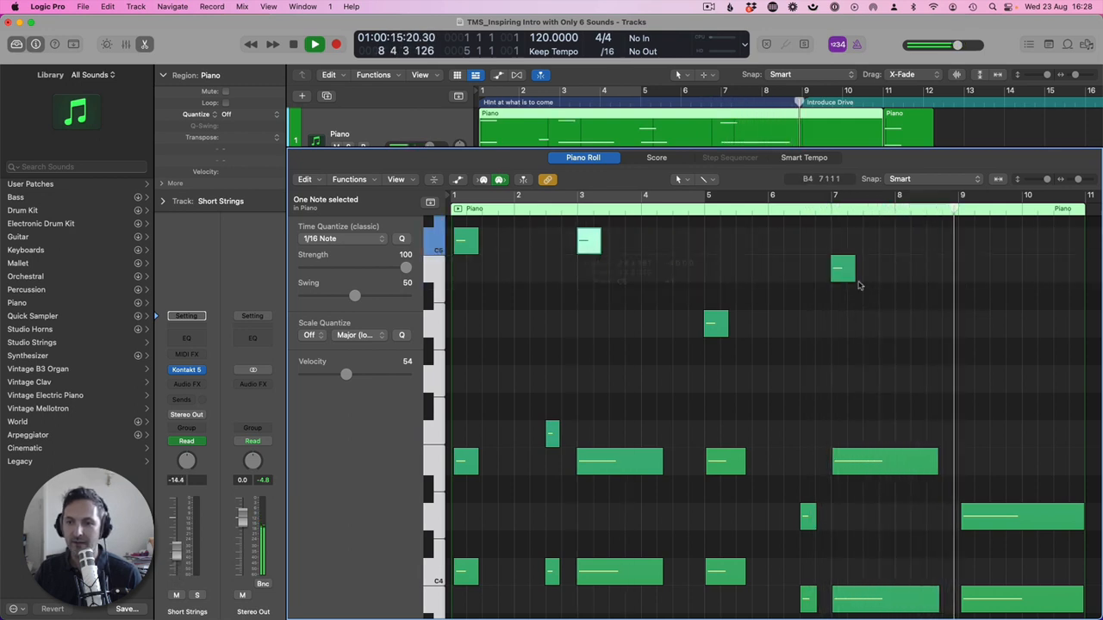
{"action": "left_click_drag", "start_coordinate": [844, 271], "coordinate": [974, 384]}
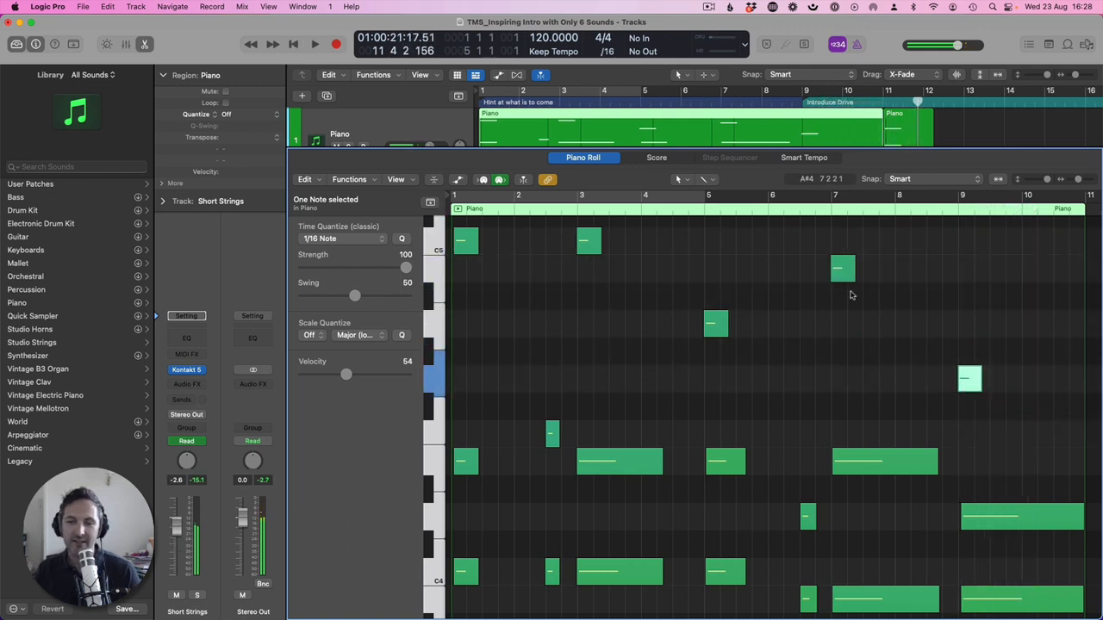
{"action": "key", "text": "Return"}
{"action": "key", "text": "space"}
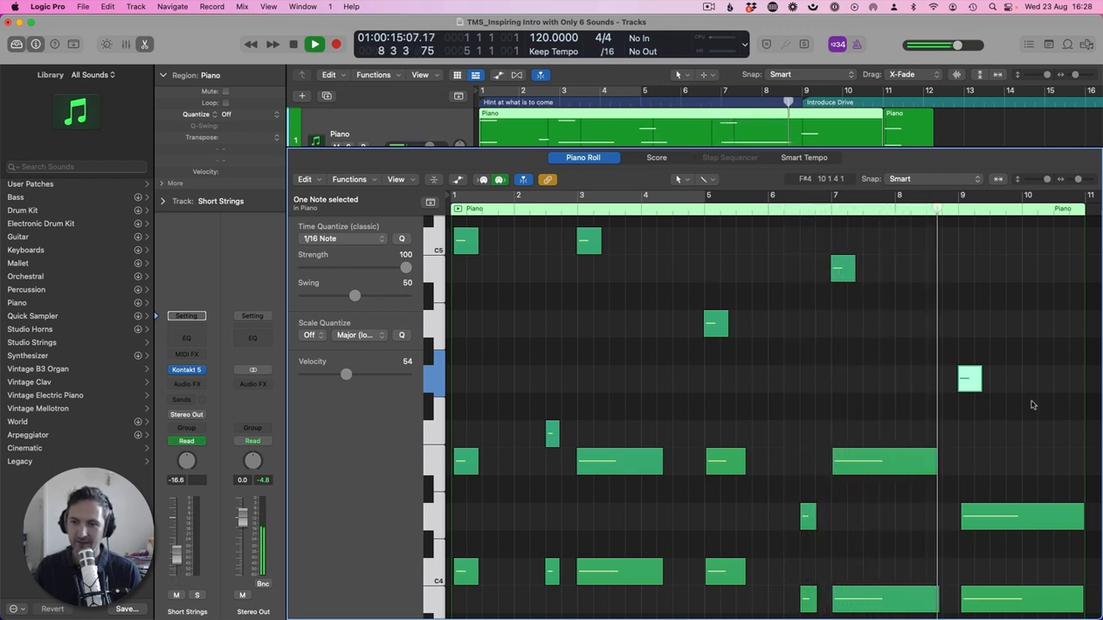
{"action": "key", "text": "p"}
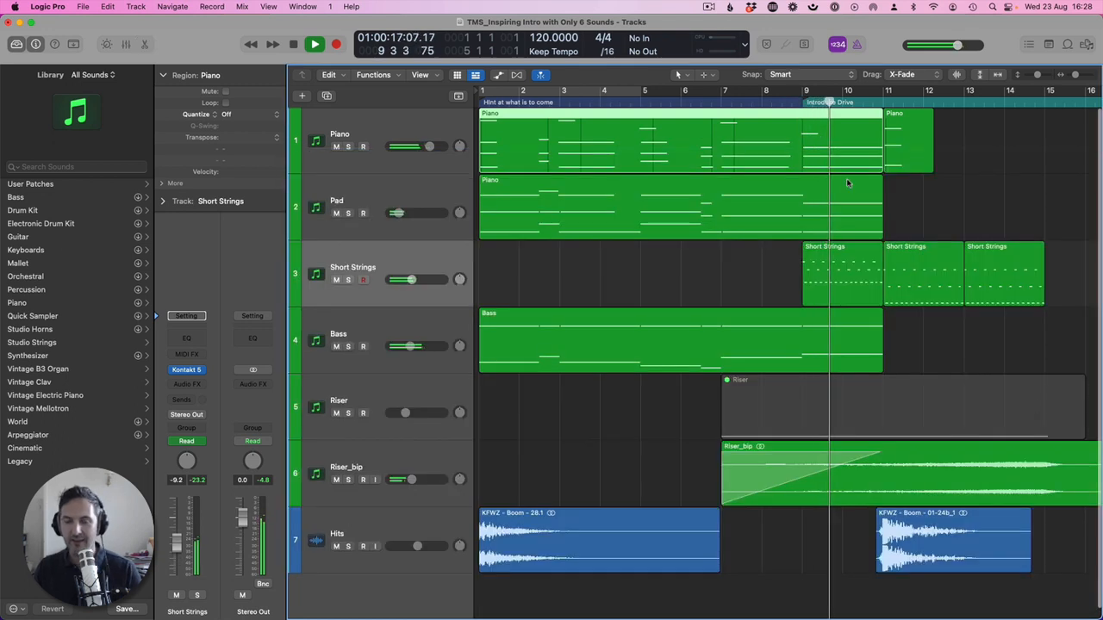
Step: Copy the Short Strings region at bar 9 to bar 7 and join the two regions into one
{"action": "left_click", "coordinate": [840, 281]}
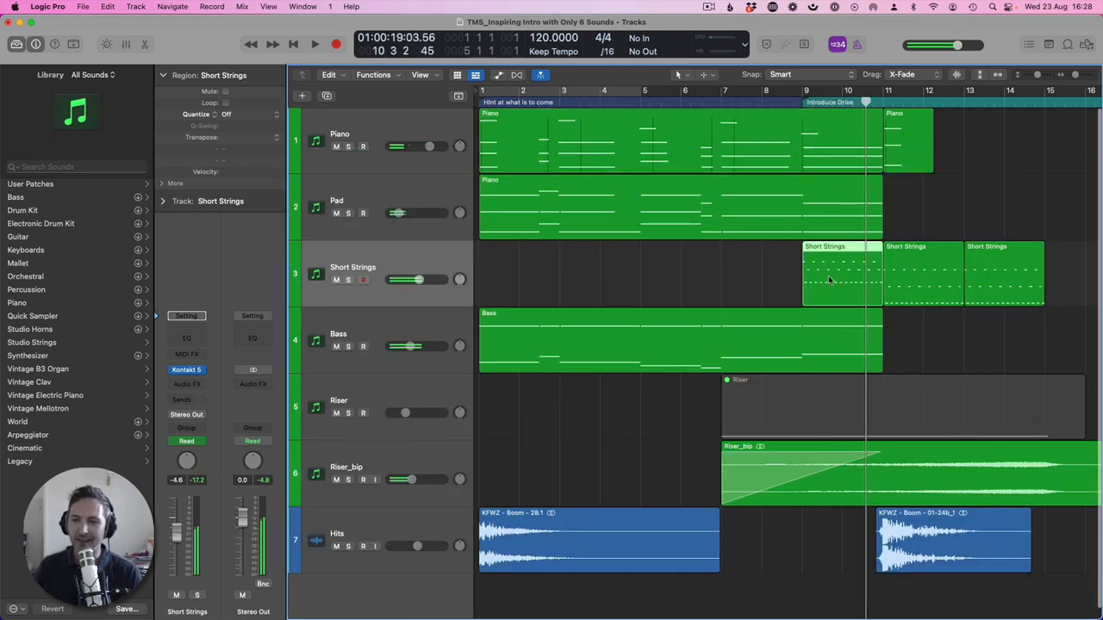
{"action": "left_click_drag", "start_coordinate": [839, 282], "coordinate": [703, 306]}
{"action": "left_click", "coordinate": [719, 97]}
{"action": "key", "text": "a"}
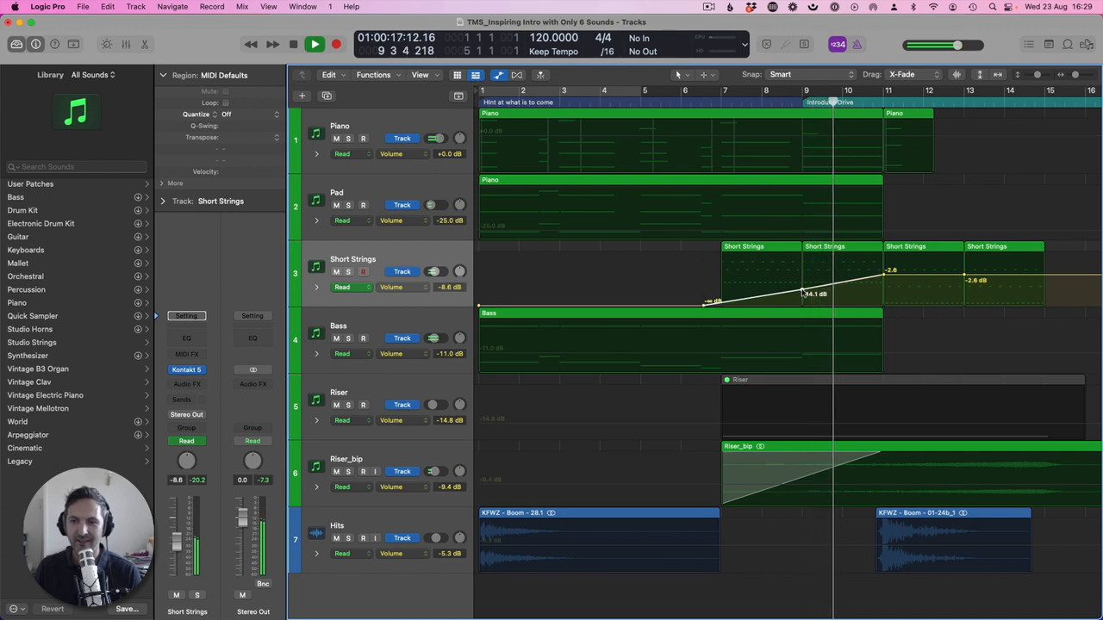
{"action": "key", "text": "a"}
{"action": "left_click", "coordinate": [855, 278], "text": "shift"}
{"action": "key", "text": "super+j"}
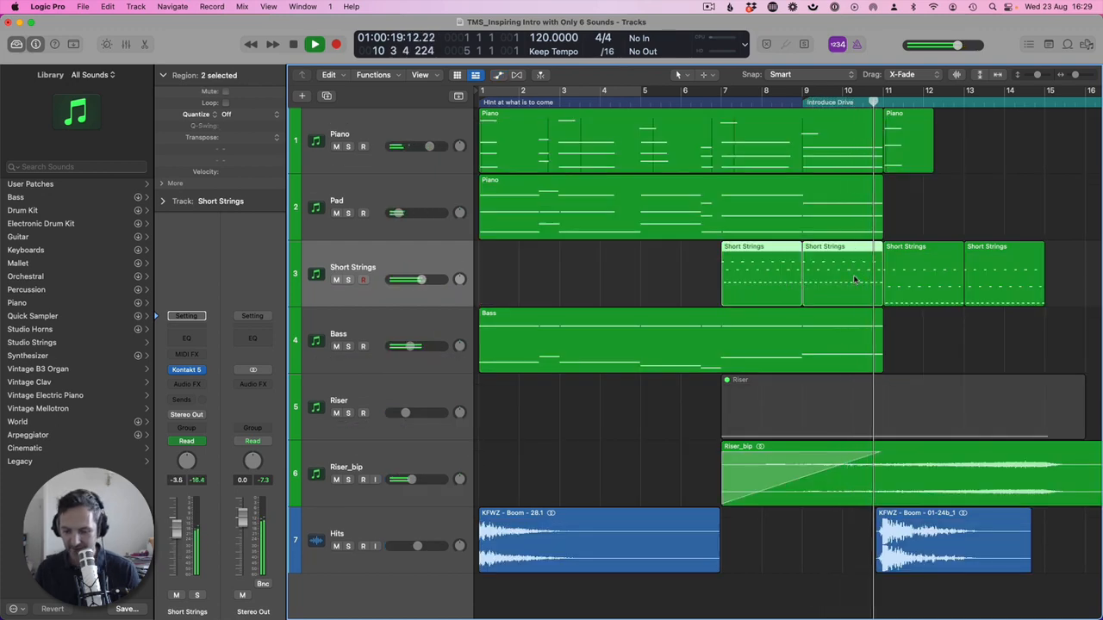
Step: Open the joined Short Strings region for note editing and lower its D3 notes by two semitones to C3
{"action": "key", "text": "space"}
{"action": "double_click", "coordinate": [801, 290]}
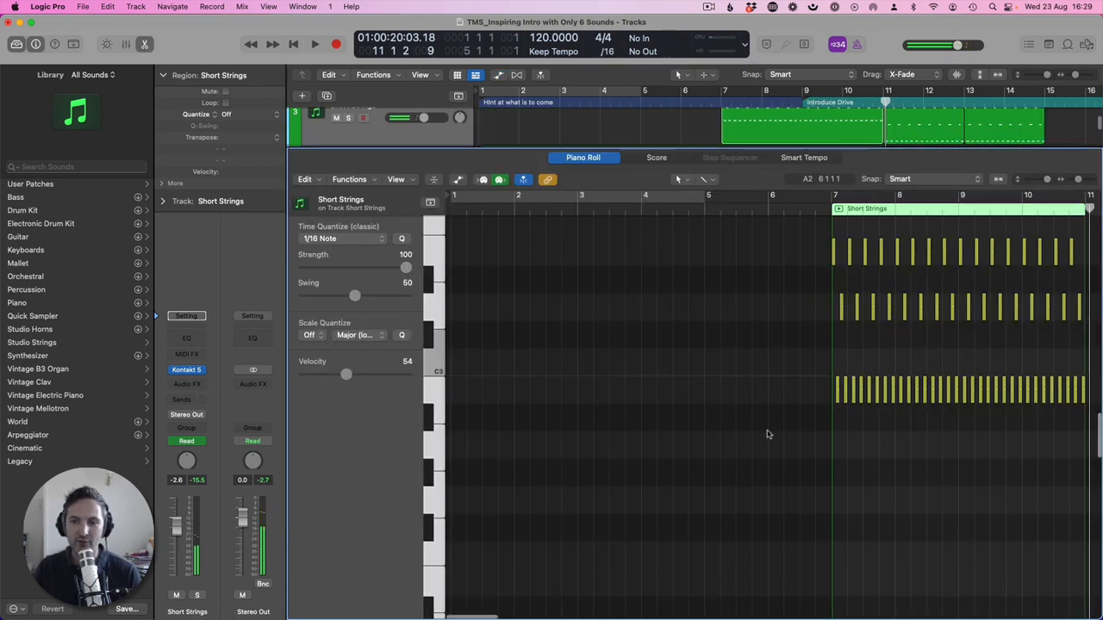
{"action": "left_click", "coordinate": [437, 318]}
{"action": "key", "text": "alt+Down"}
{"action": "key", "text": "alt+Down"}
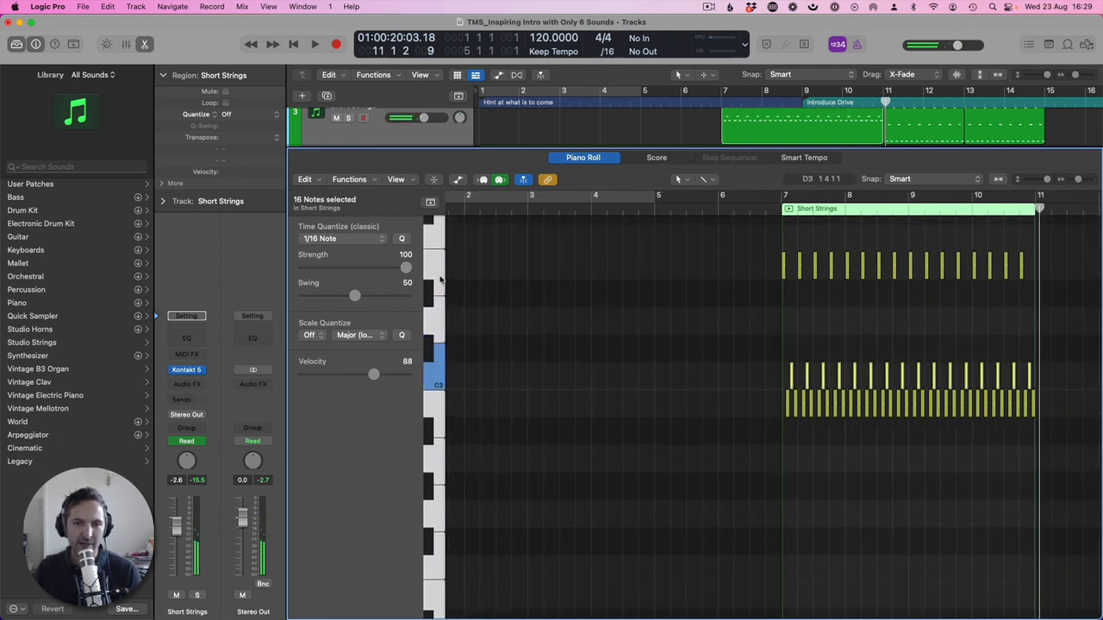
Step: Lower the top E3 notes of the joined Short Strings region to D3 and play from just before bar 7
{"action": "left_click", "coordinate": [439, 279]}
{"action": "key", "text": "alt+Down"}
{"action": "key", "text": "alt+Down"}
{"action": "key", "text": "alt+Down"}
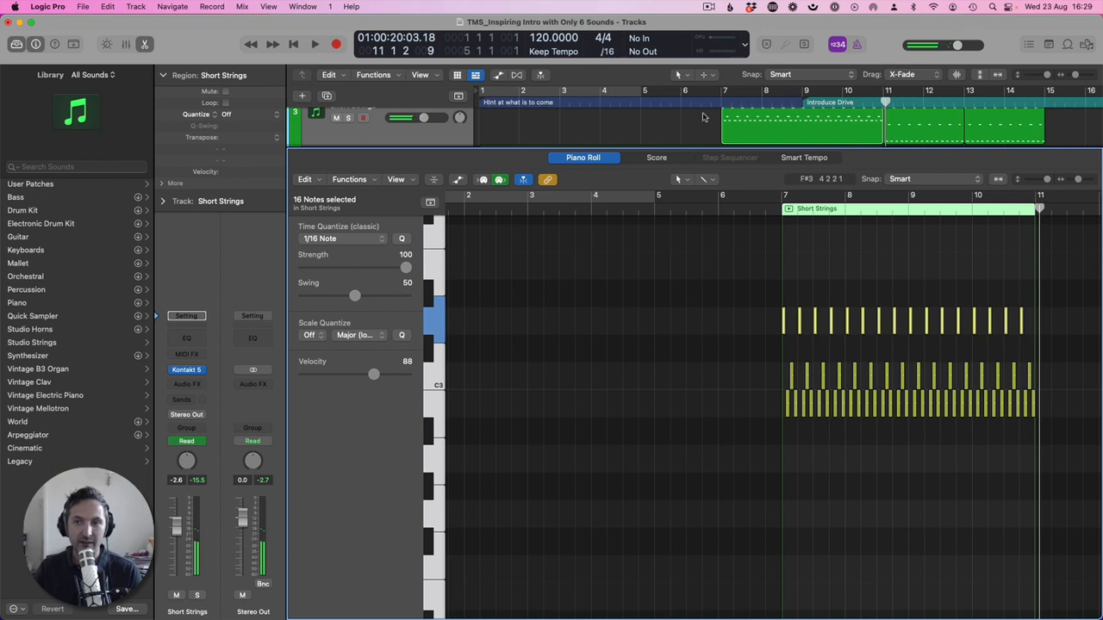
{"action": "left_click", "coordinate": [714, 102]}
{"action": "key", "text": "space"}
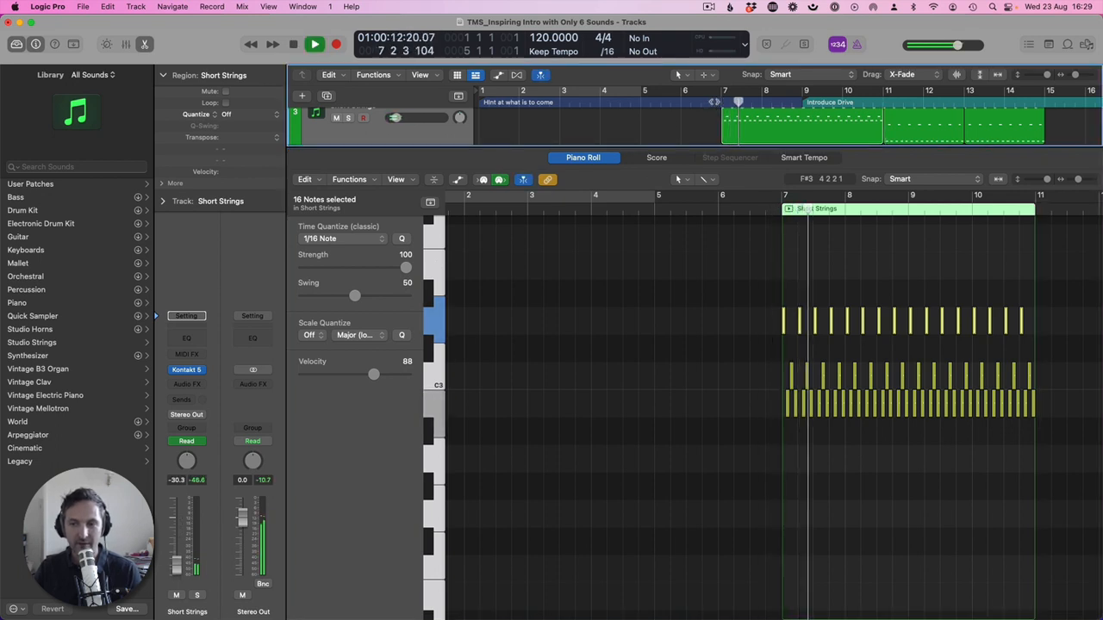
Step: Join the two Short Strings regions at bars 11 and 13 into one and open it for note editing
{"action": "key", "text": "e"}
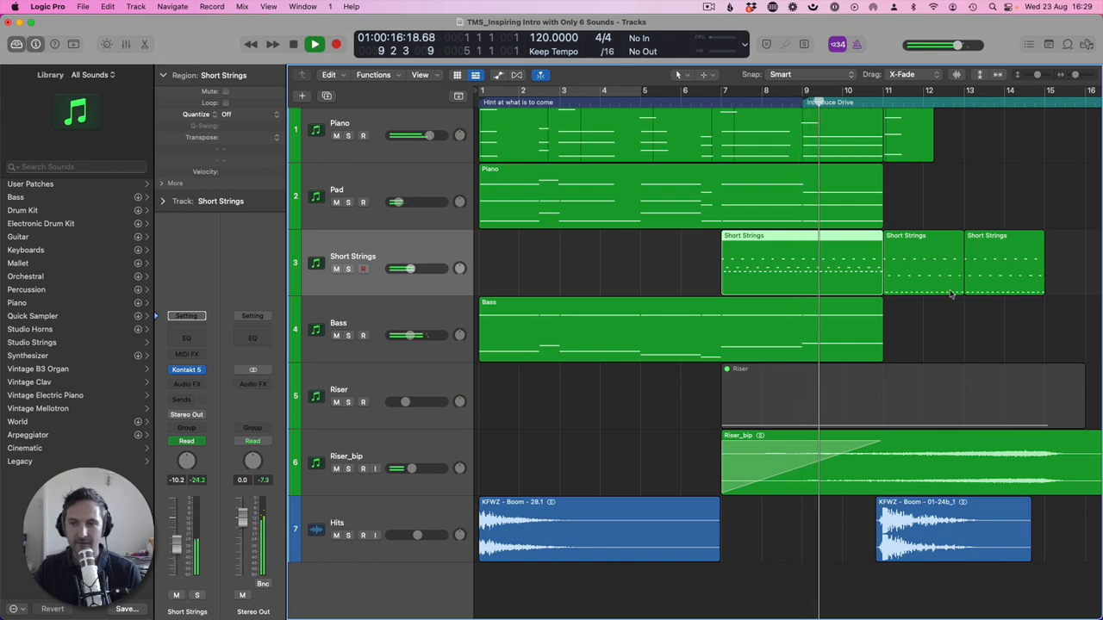
{"action": "left_click_drag", "start_coordinate": [1010, 318], "coordinate": [925, 263]}
{"action": "key", "text": "e"}
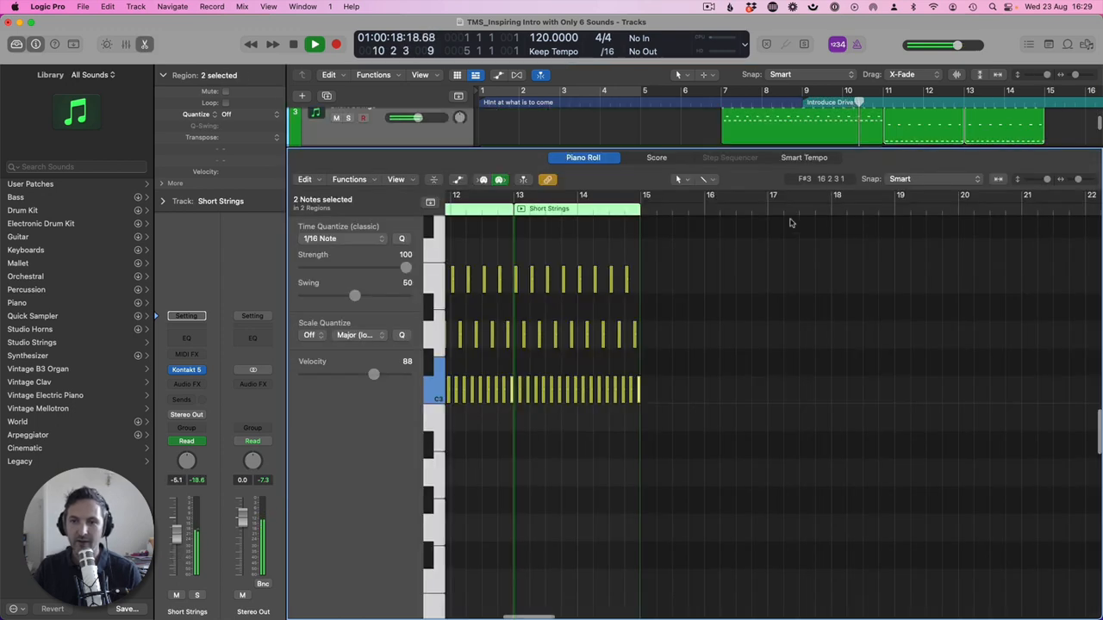
{"action": "left_click", "coordinate": [936, 124]}
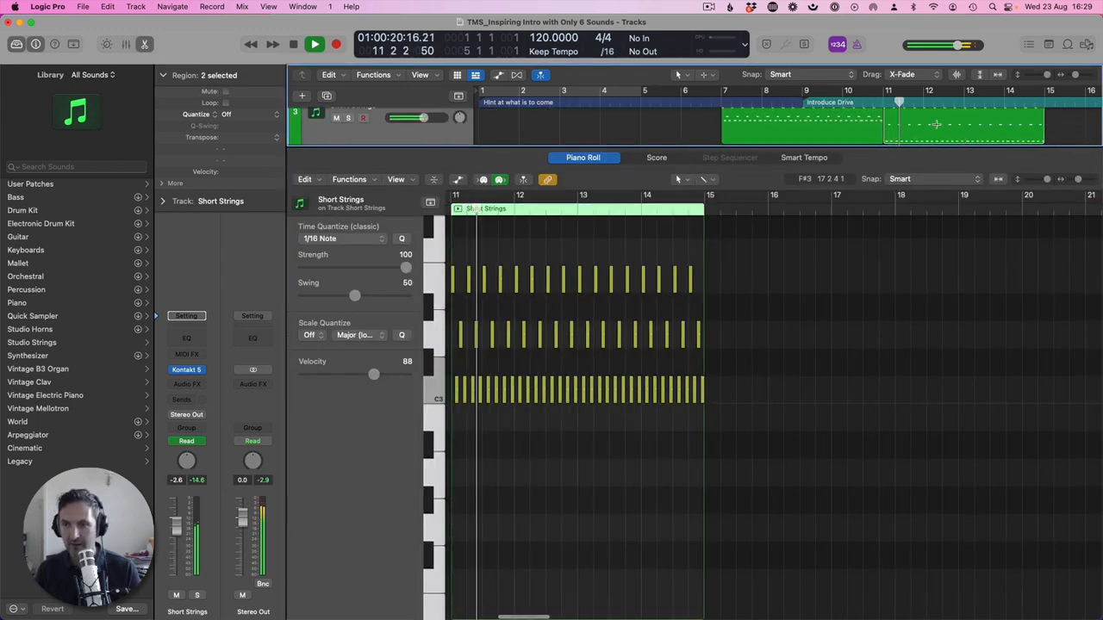
Step: Stop playback and duplicate all notes of the joined Short Strings region at bar 11 one octave higher
{"action": "left_click", "coordinate": [586, 365]}
{"action": "key", "text": "space"}
{"action": "scroll", "coordinate": [579, 286], "scroll_direction": "up", "scroll_amount": 3}
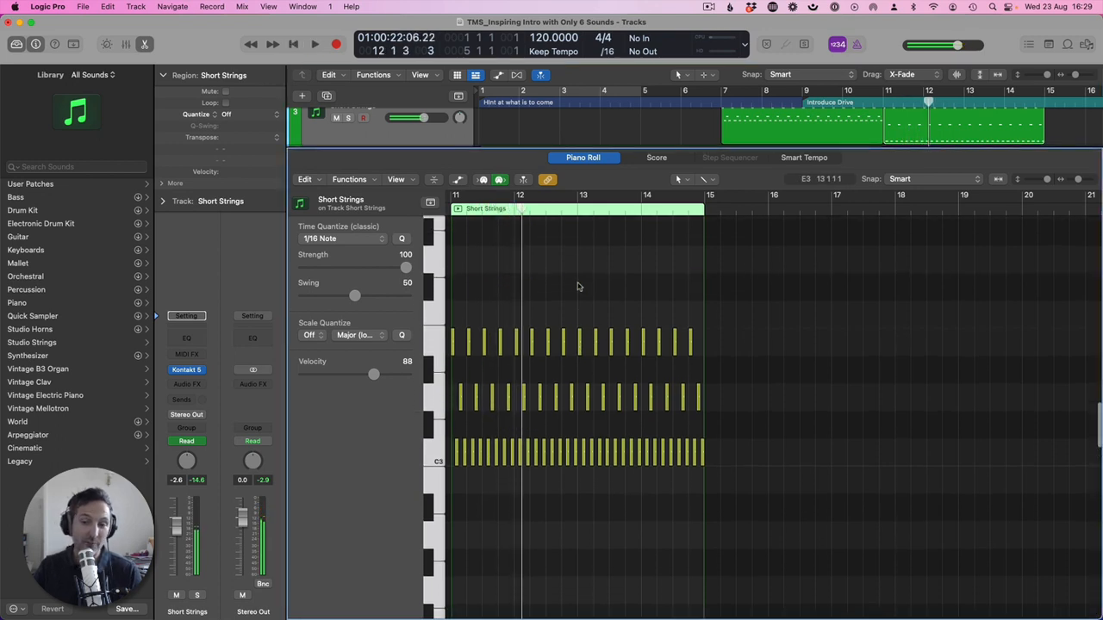
{"action": "scroll", "coordinate": [579, 287], "scroll_direction": "up", "scroll_amount": 3}
{"action": "key", "text": "super+a"}
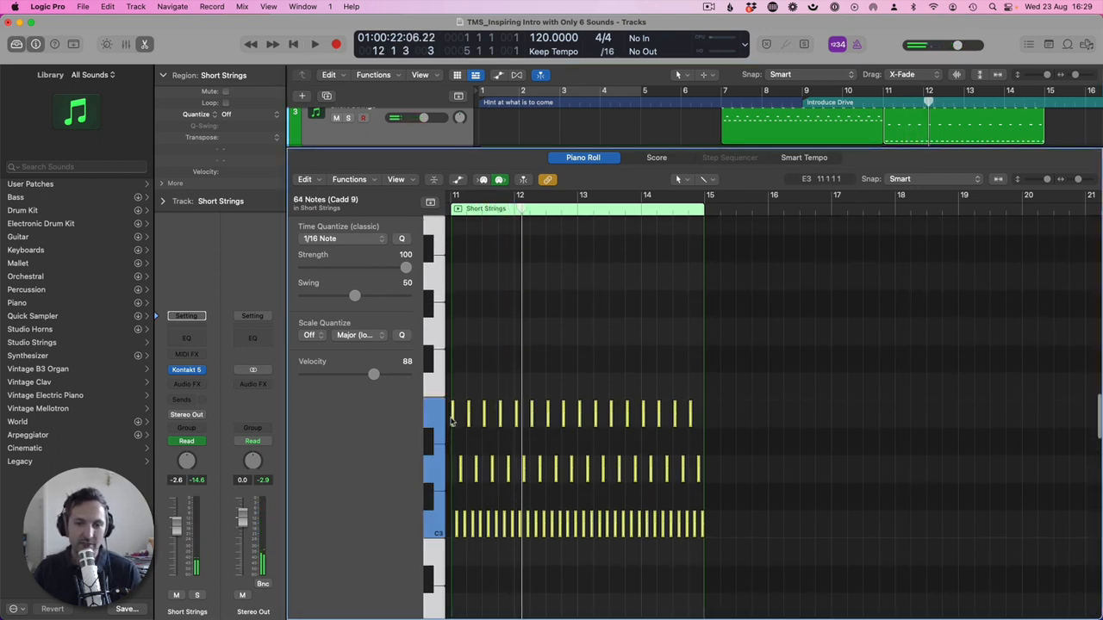
{"action": "left_click_drag", "start_coordinate": [451, 416], "coordinate": [449, 392]}
{"action": "key", "text": "alt+Down"}
{"action": "key", "text": "alt+shift+Up"}
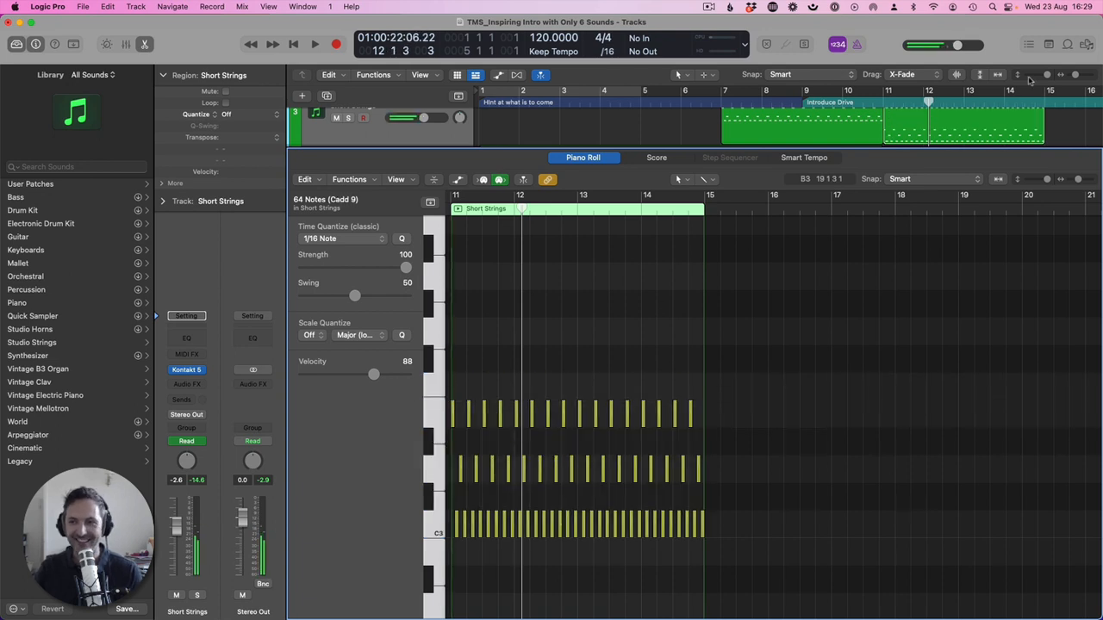
Step: Play the octave-doubled Short Strings from just before bar 11, return to the full arrangement and stop playback
{"action": "double_click", "coordinate": [874, 104]}
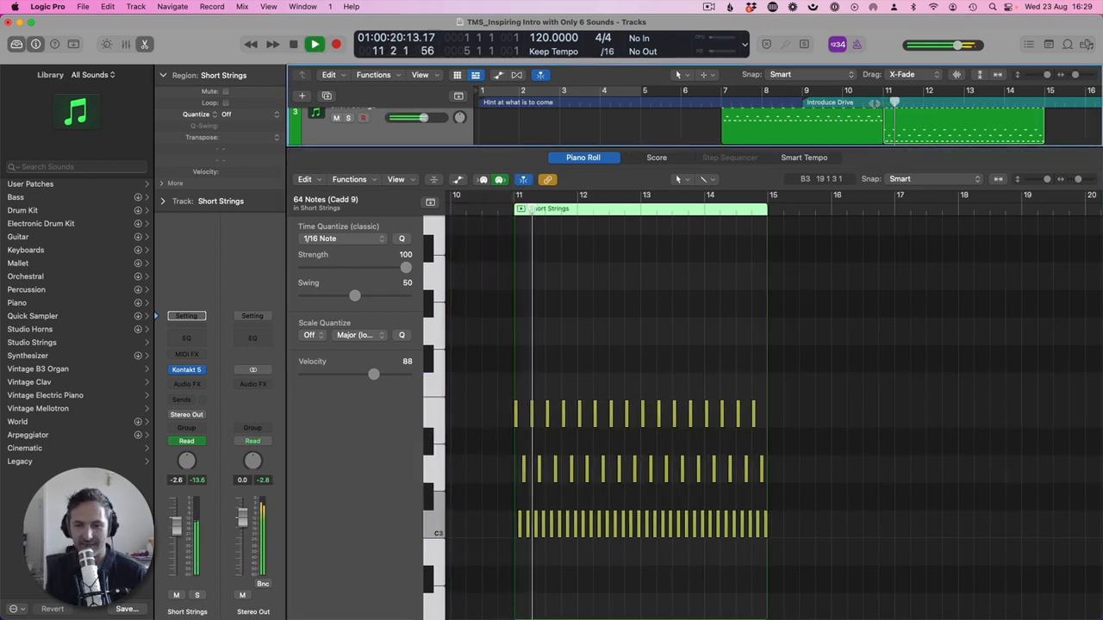
{"action": "key", "text": "e"}
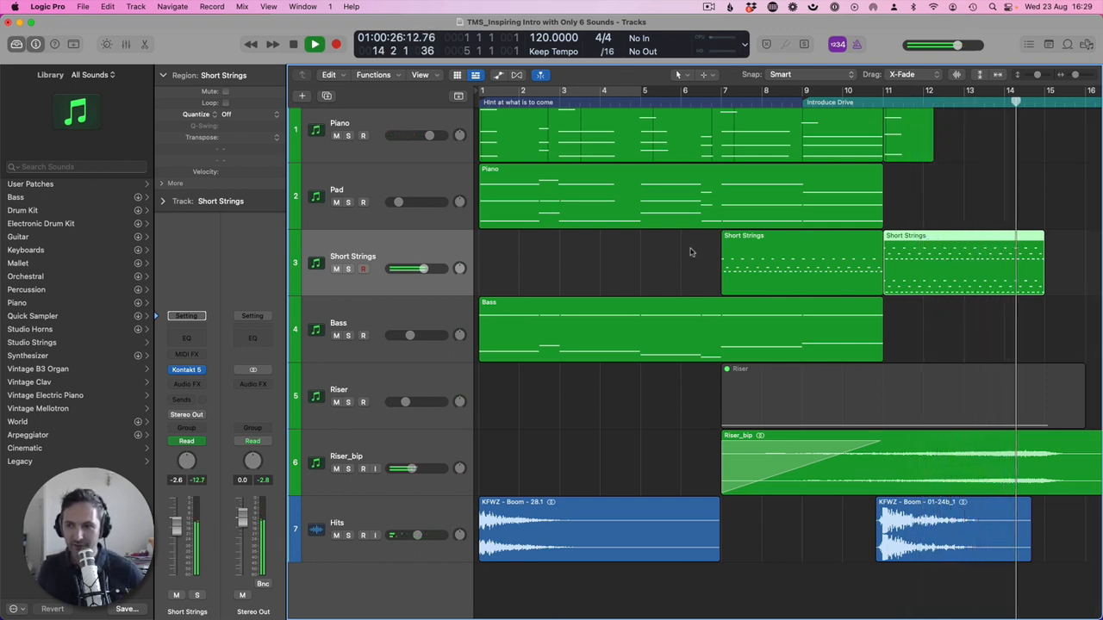
{"action": "key", "text": "space"}
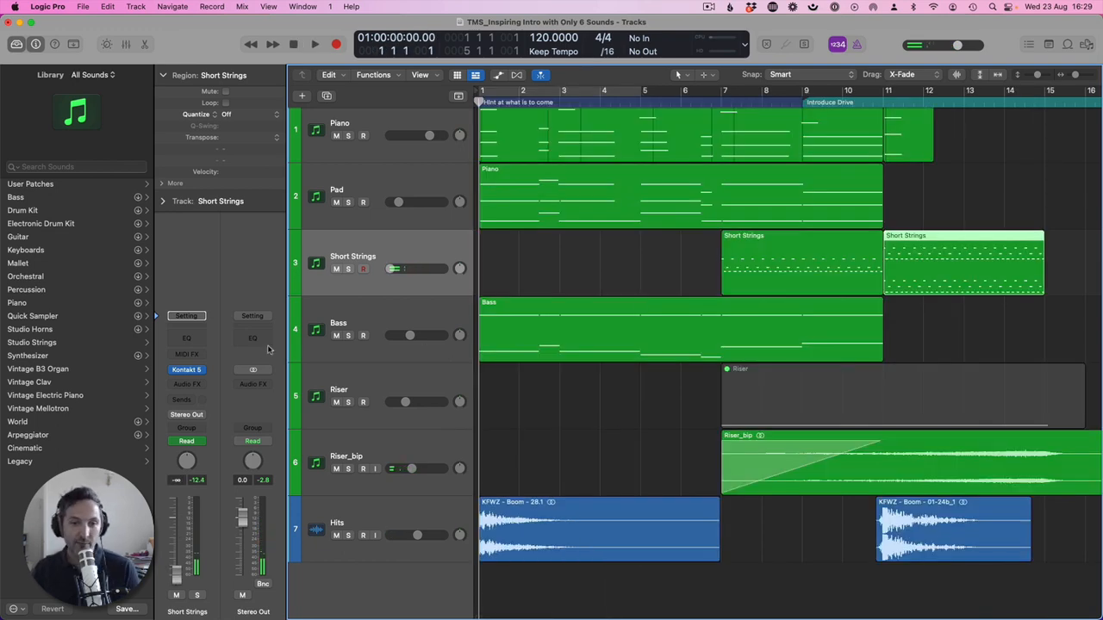
Step: Play the whole arrangement from the beginning
{"action": "left_click", "coordinate": [523, 282]}
{"action": "key", "text": "z"}
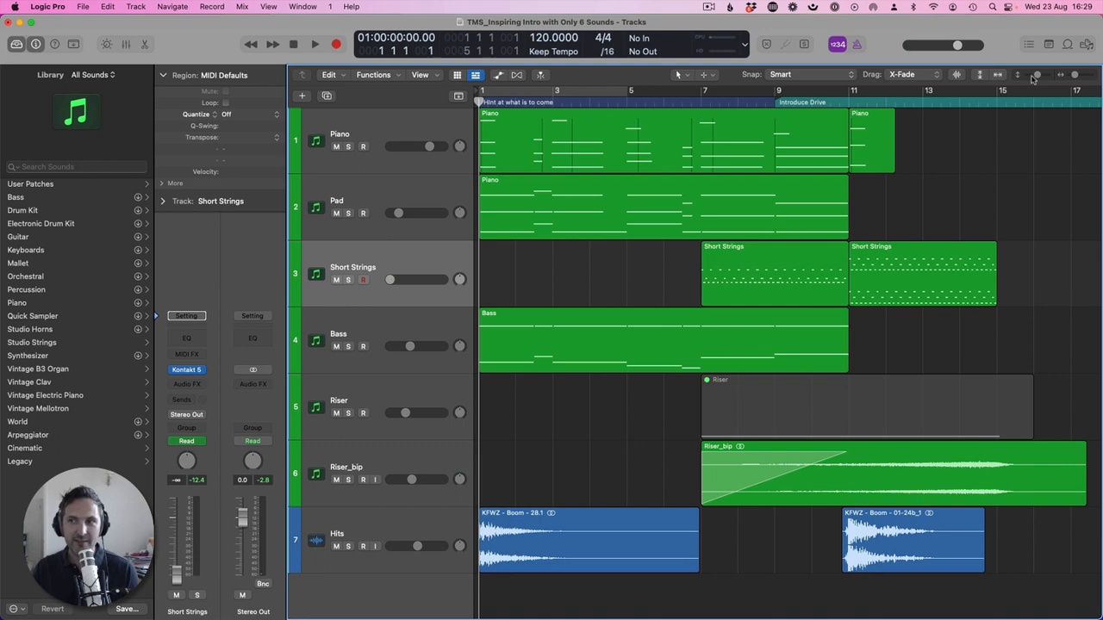
{"action": "left_click_drag", "start_coordinate": [1034, 78], "coordinate": [1029, 78]}
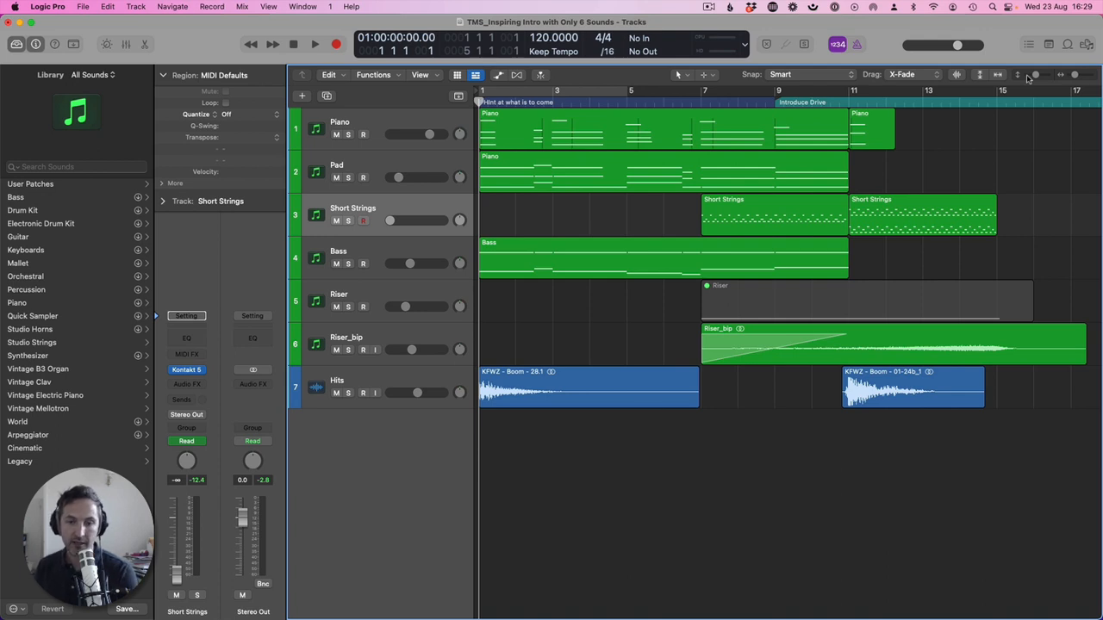
{"action": "key", "text": "space"}
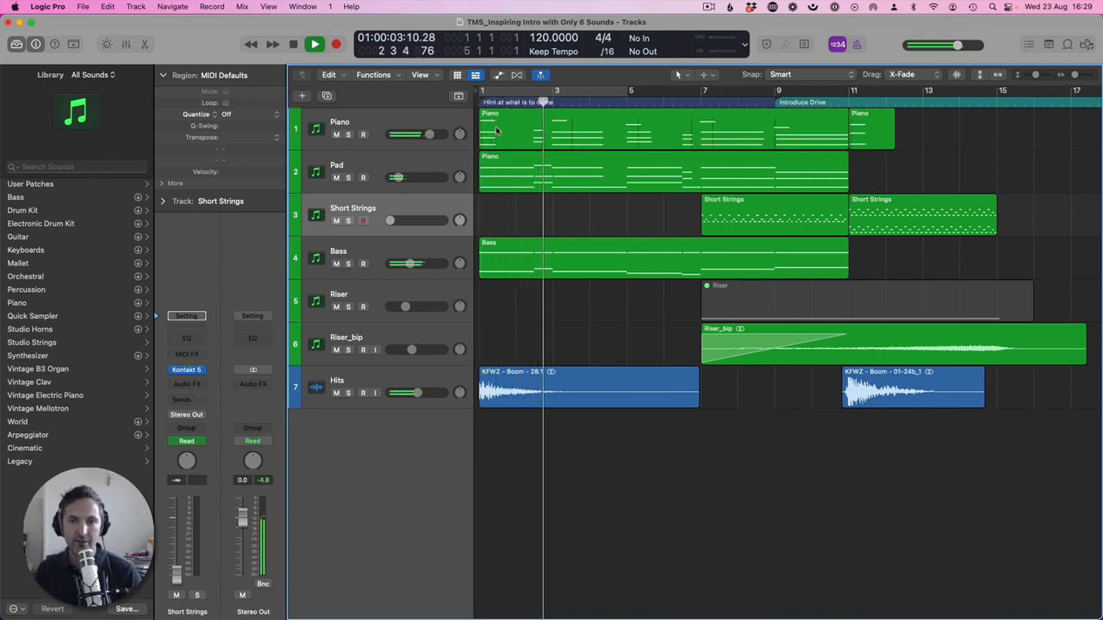
Step: Open the long Piano region for note editing and delete the high C5 note at bar 3
{"action": "left_click", "coordinate": [544, 128]}
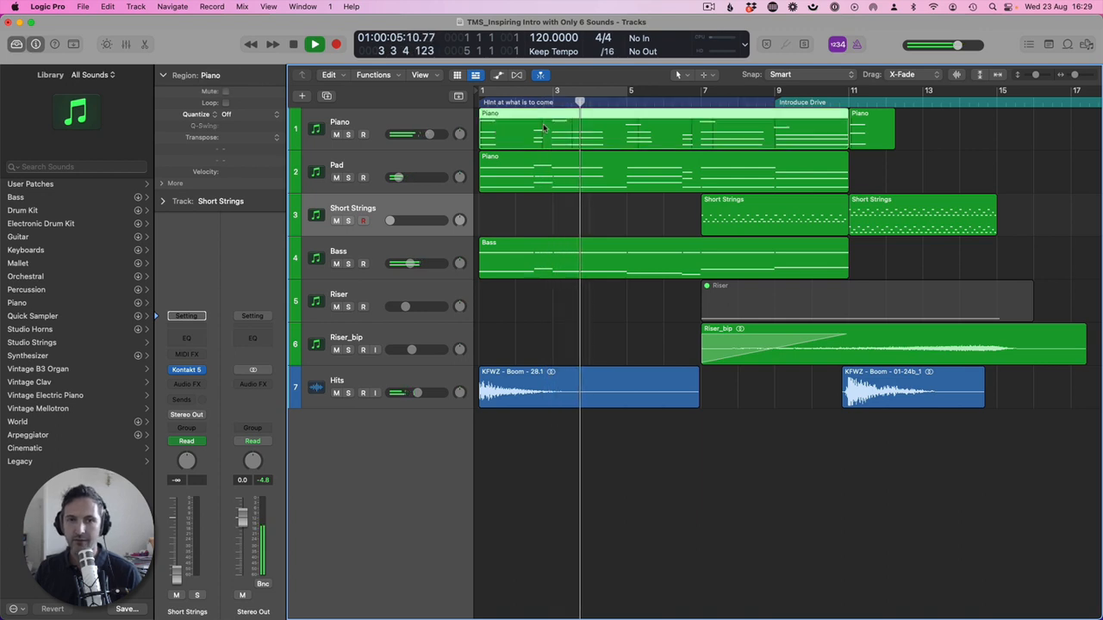
{"action": "double_click", "coordinate": [544, 127]}
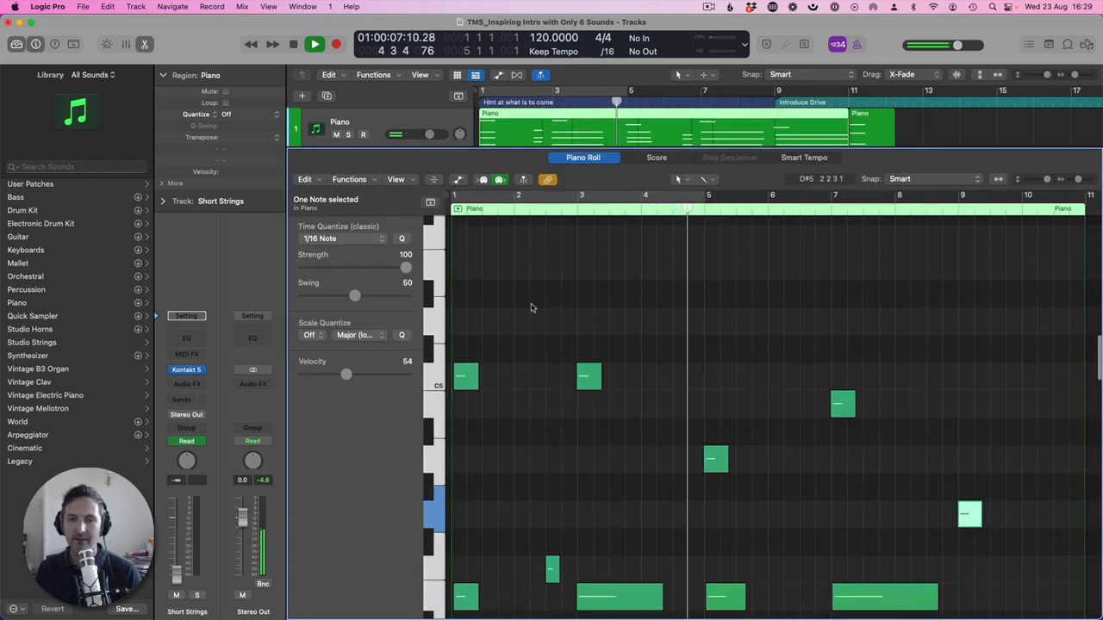
{"action": "scroll", "coordinate": [531, 308], "scroll_direction": "up", "scroll_amount": 2}
{"action": "left_click_drag", "start_coordinate": [569, 396], "coordinate": [619, 480]}
{"action": "key", "text": "Delete"}
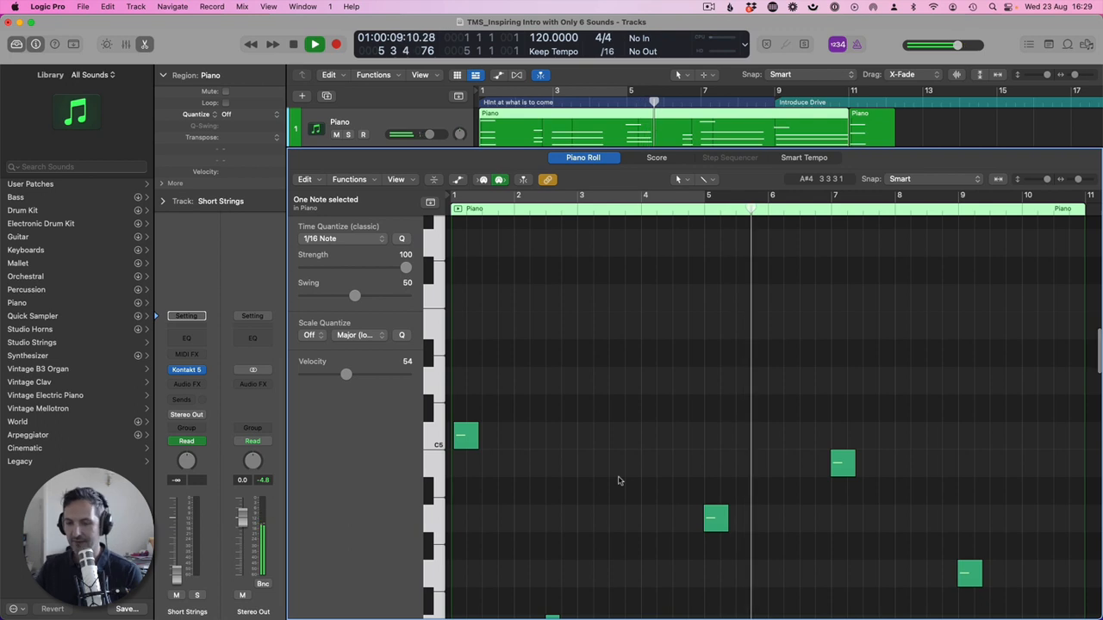
Step: Close the note editor, listen through to about bar 15, select the Bass track and stop playback
{"action": "key", "text": "e"}
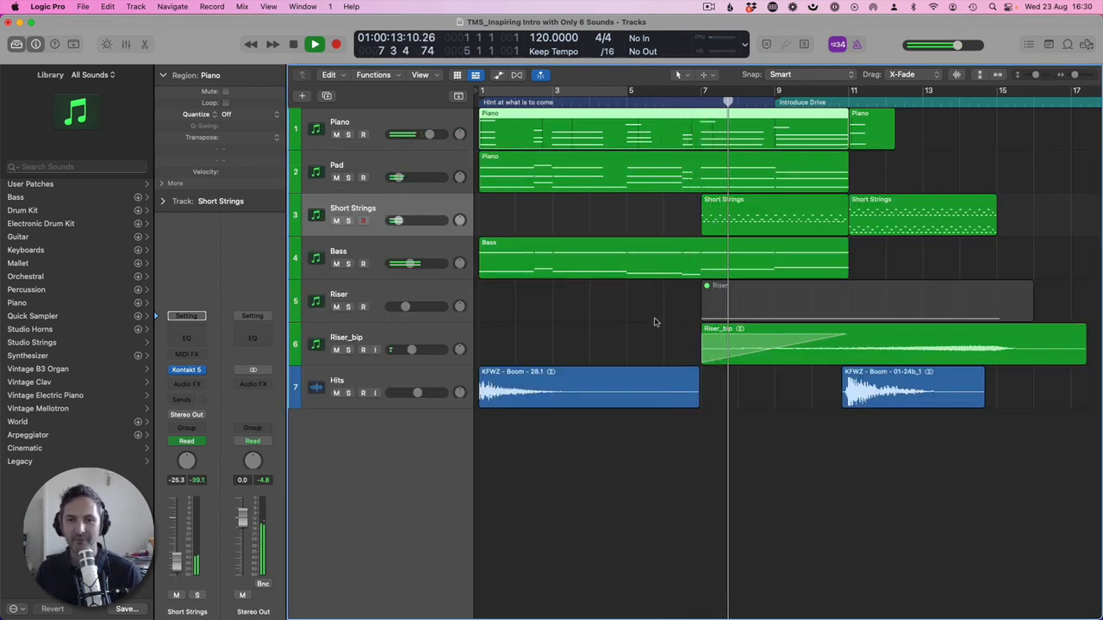
{"action": "left_click", "coordinate": [423, 250]}
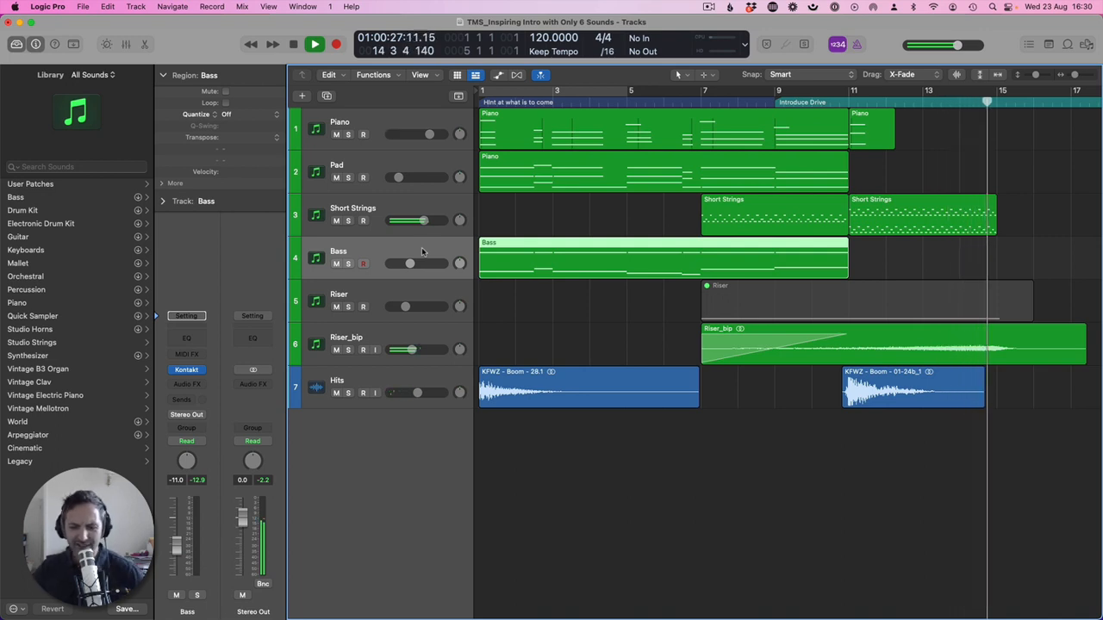
{"action": "key", "text": "space"}
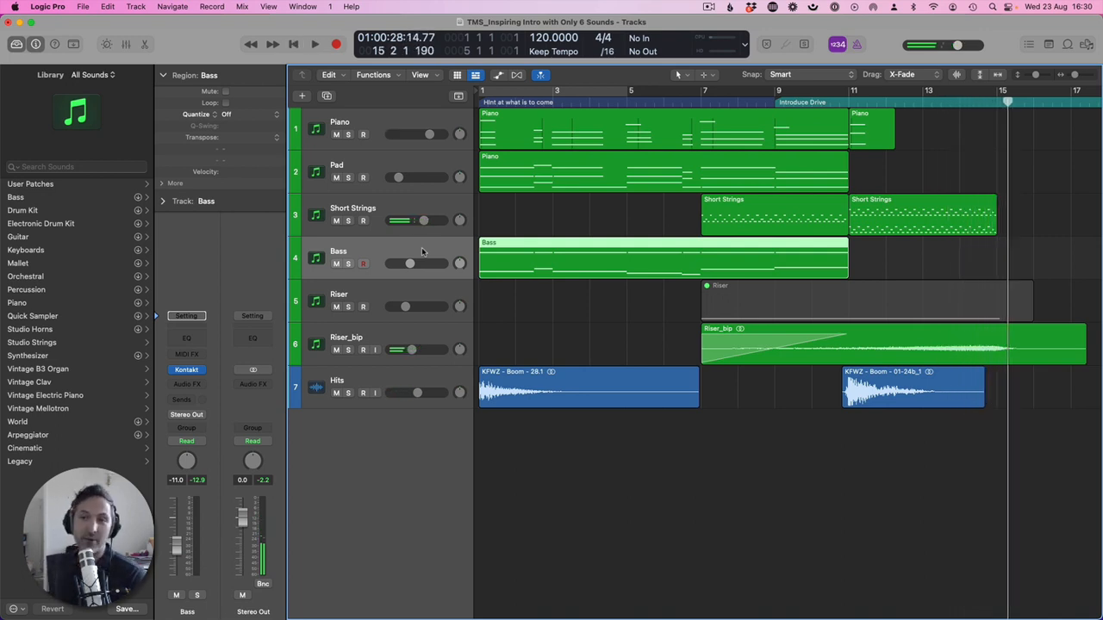